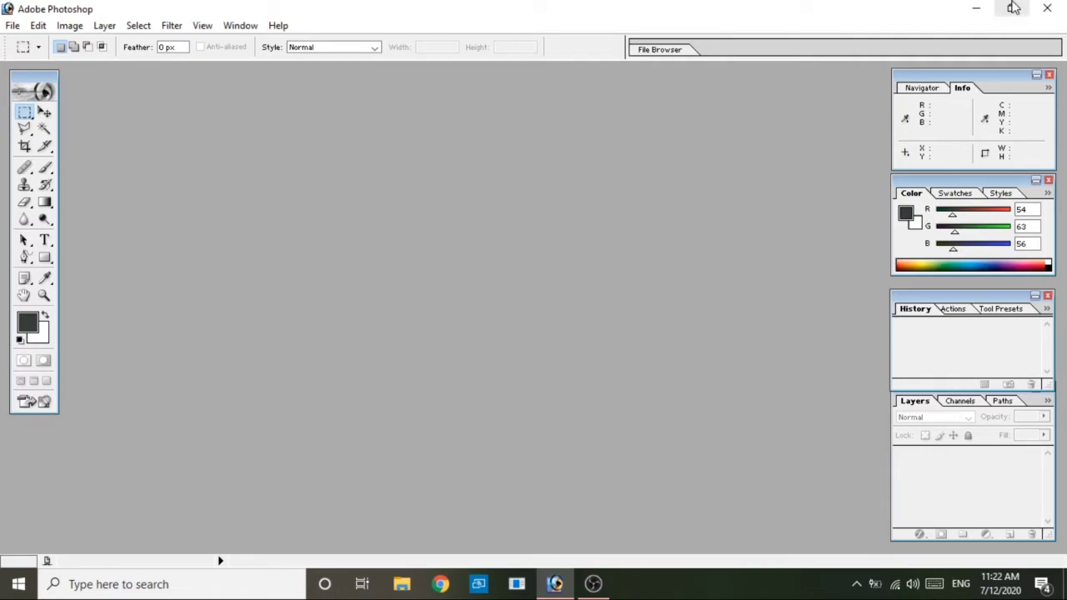
Minimize and restore Photoshop, then pick the Move tool.
click(976, 8)
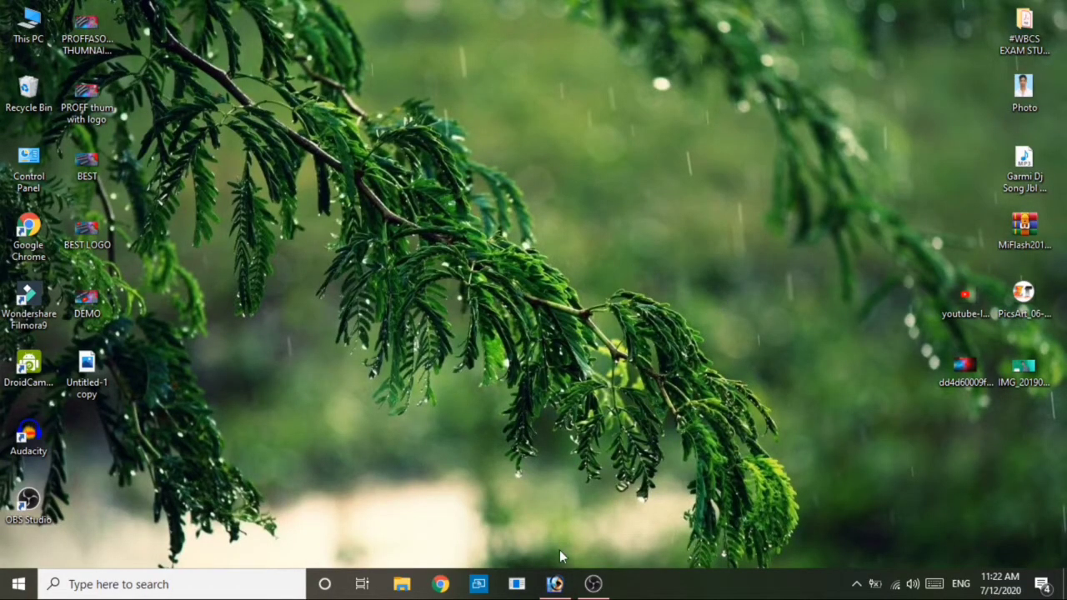
click(554, 581)
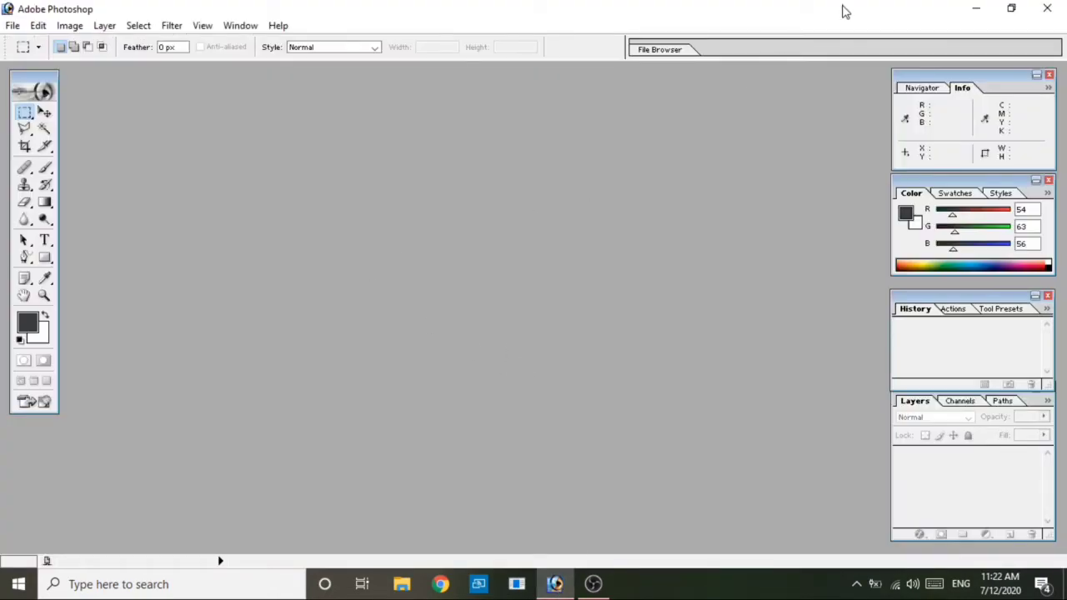
click(43, 113)
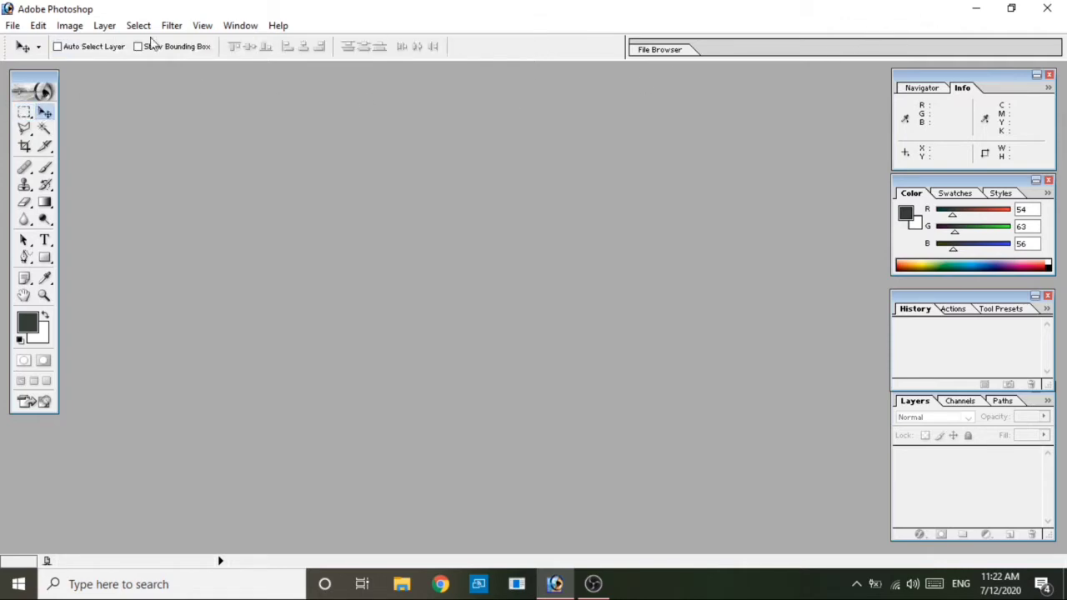
Create a white 16 × 9 inch, 72 ppi document, then drag the photo file from the desktop.
click(12, 26)
click(50, 44)
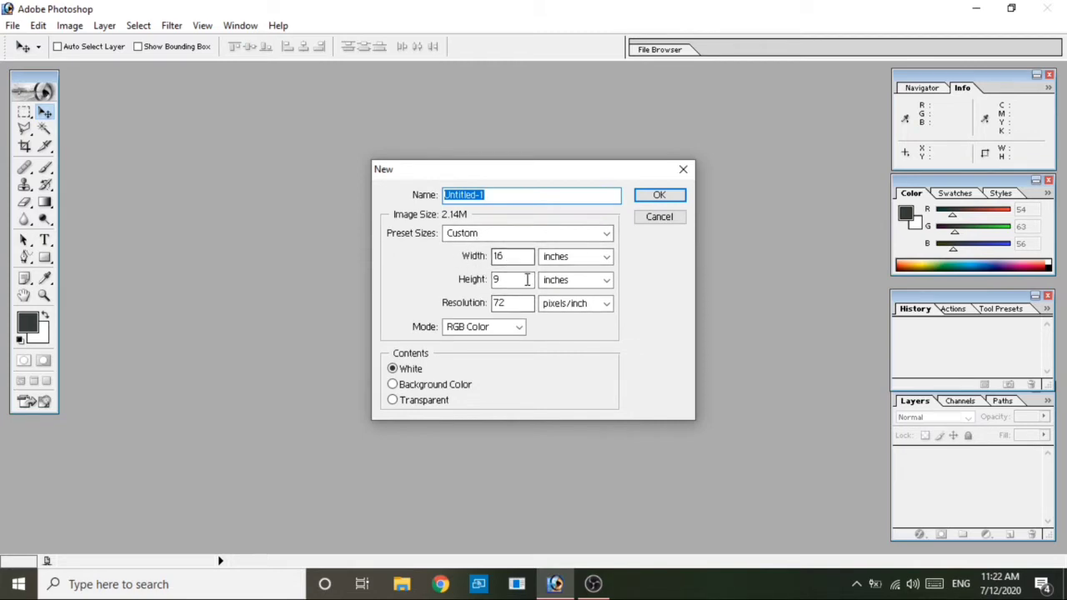
click(659, 198)
click(977, 9)
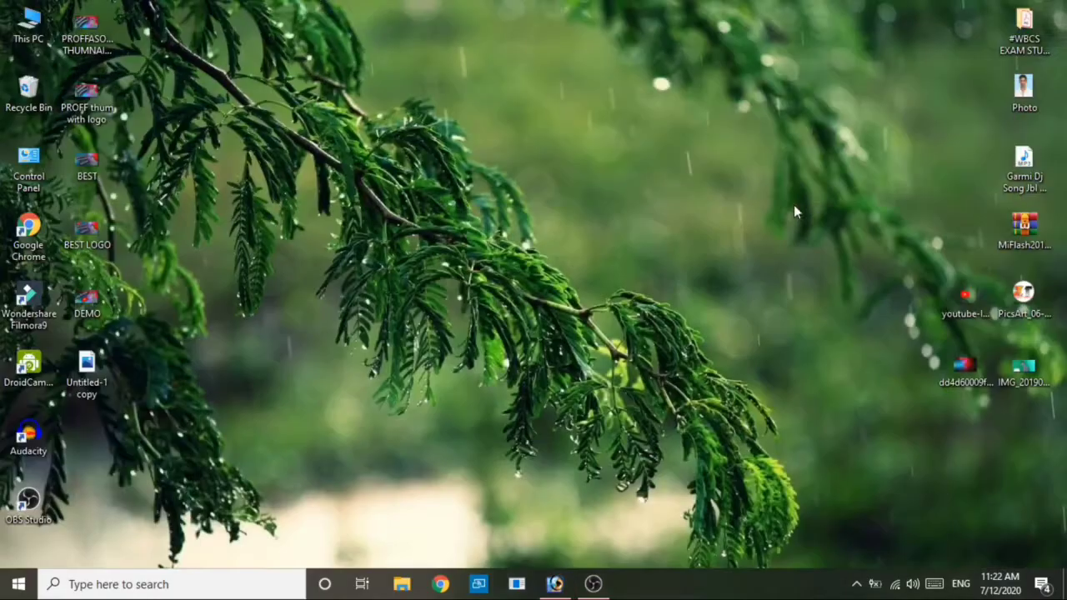
mouse_move(655, 440)
mouse_down()
mouse_move(551, 563)
mouse_move(492, 315)
mouse_up()
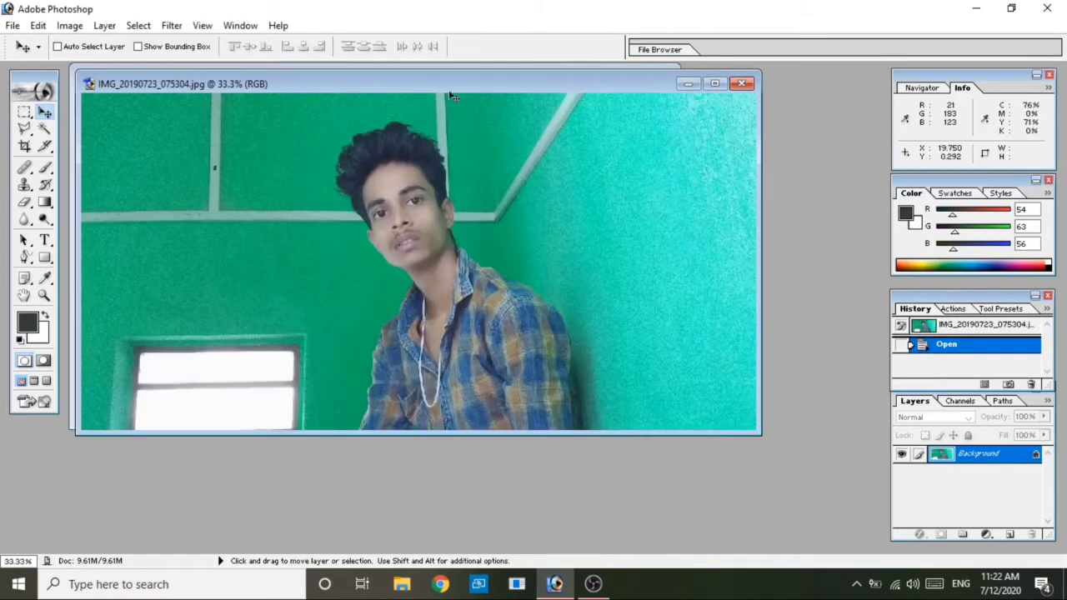
Copy the green-wall photo into Untitled-1 as a new layer.
drag(452, 85, 778, 196)
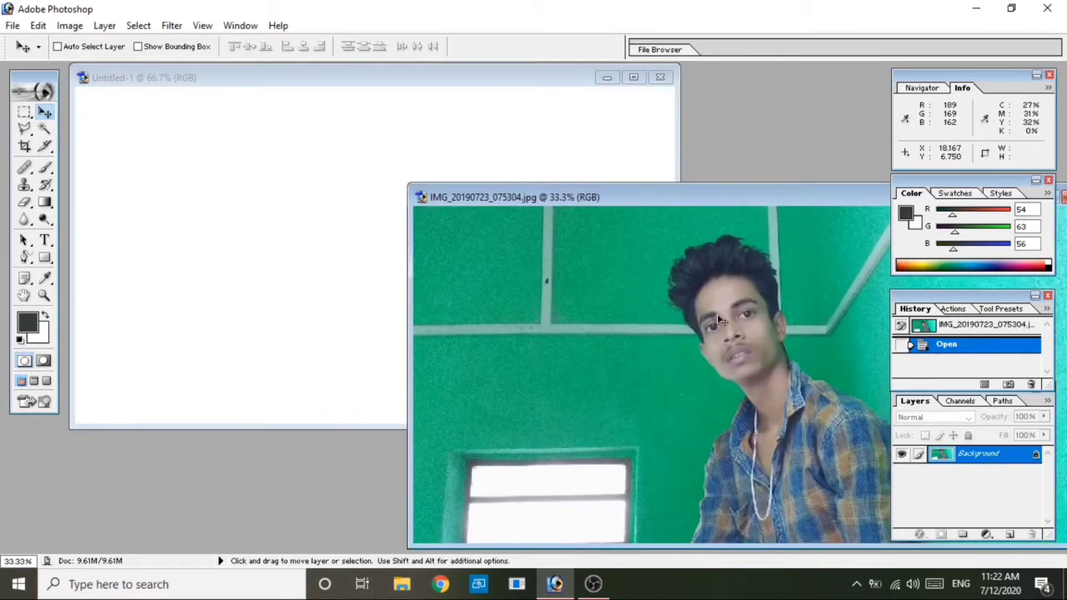
drag(721, 320, 291, 217)
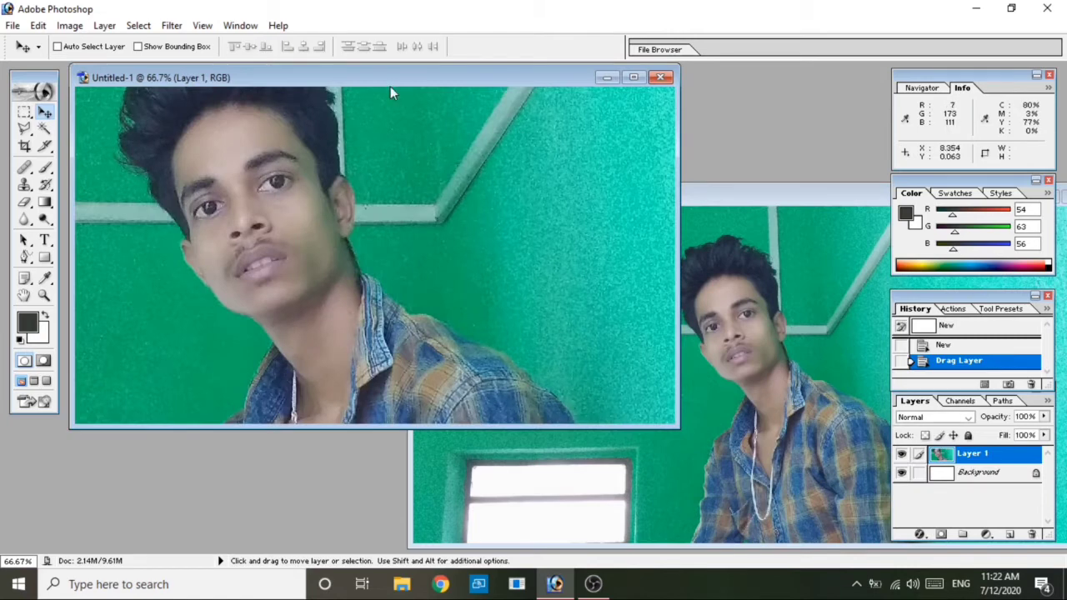
drag(392, 92, 317, 127)
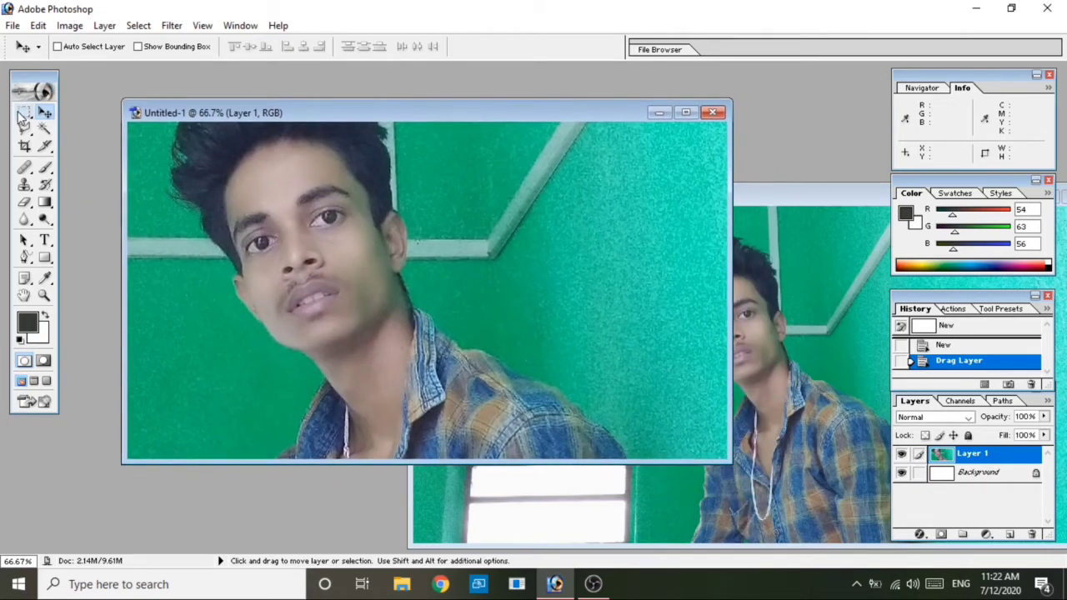
click(22, 117)
click(108, 112)
Free Transform the photo layer and begin resizing it on the canvas.
right_click(409, 186)
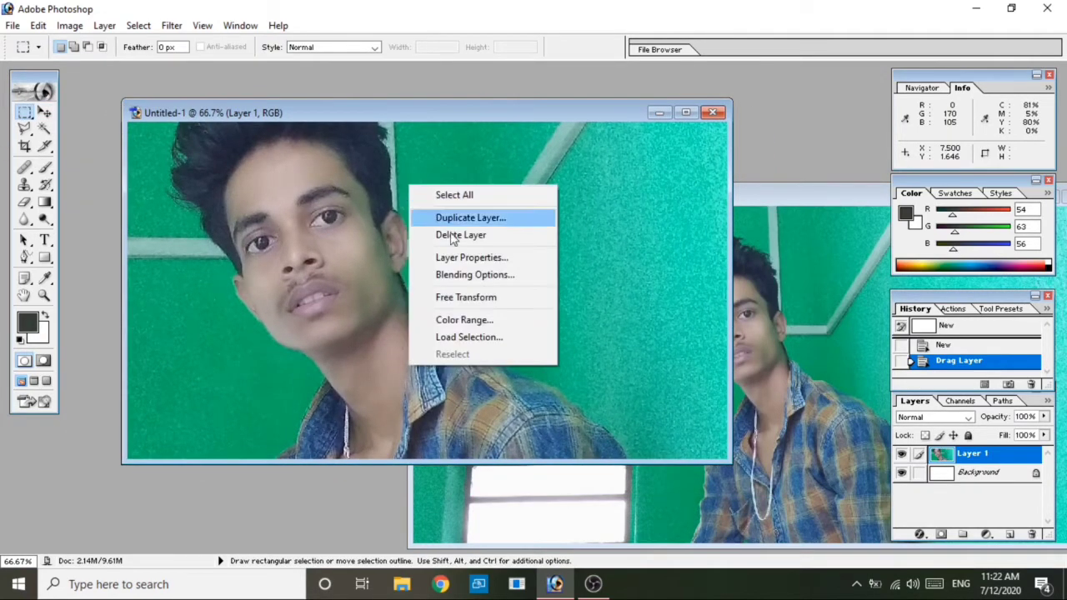
click(469, 298)
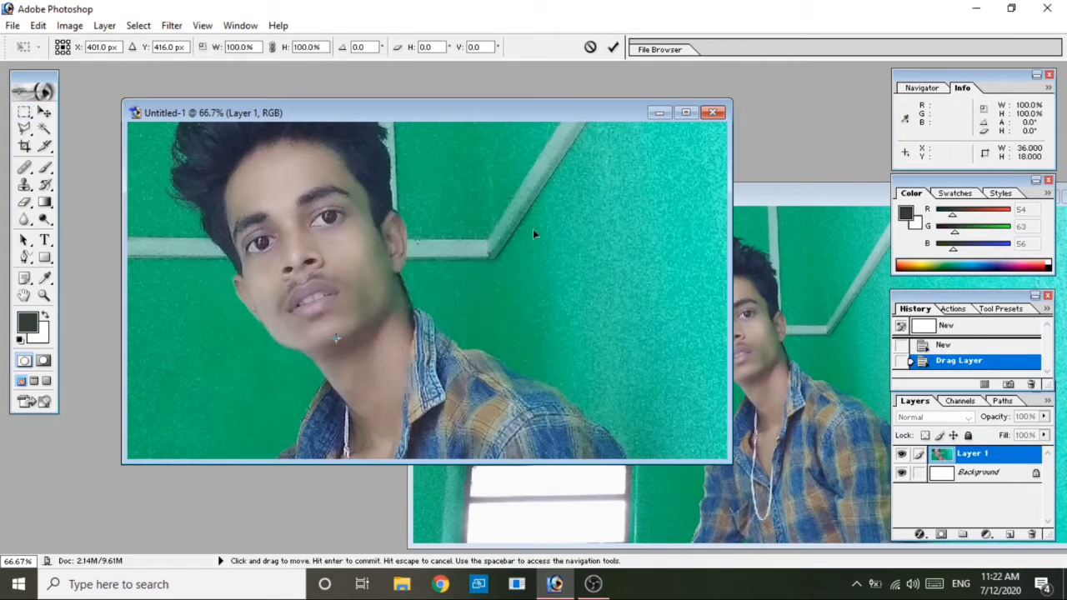
mouse_move(534, 234)
mouse_down()
mouse_move(376, 316)
mouse_move(422, 305)
mouse_up()
drag(565, 277, 507, 325)
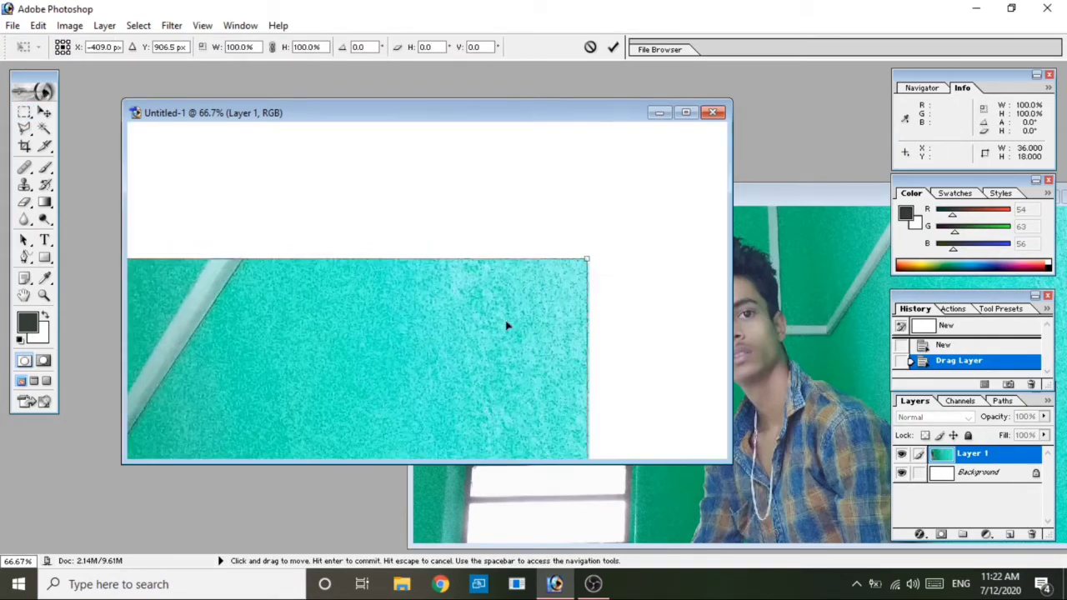
mouse_move(588, 259)
mouse_down()
mouse_move(281, 403)
mouse_move(672, 155)
mouse_move(648, 195)
mouse_move(555, 269)
mouse_up()
mouse_move(400, 291)
mouse_down()
mouse_move(506, 205)
mouse_move(424, 304)
mouse_up()
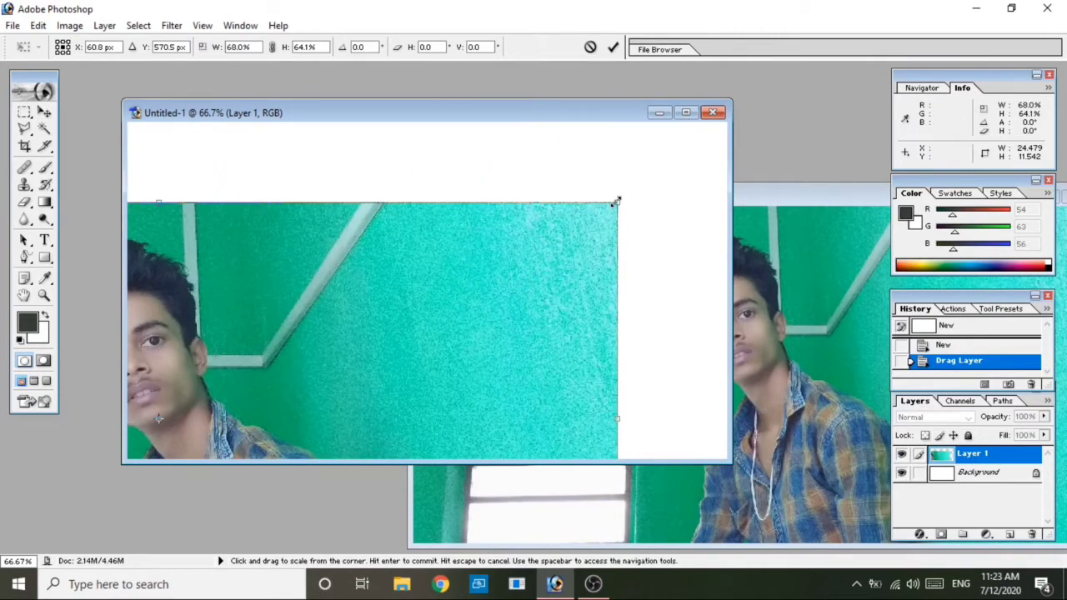
drag(607, 198, 351, 319)
mouse_move(240, 386)
mouse_down()
mouse_move(500, 165)
mouse_move(557, 194)
mouse_move(598, 192)
mouse_up()
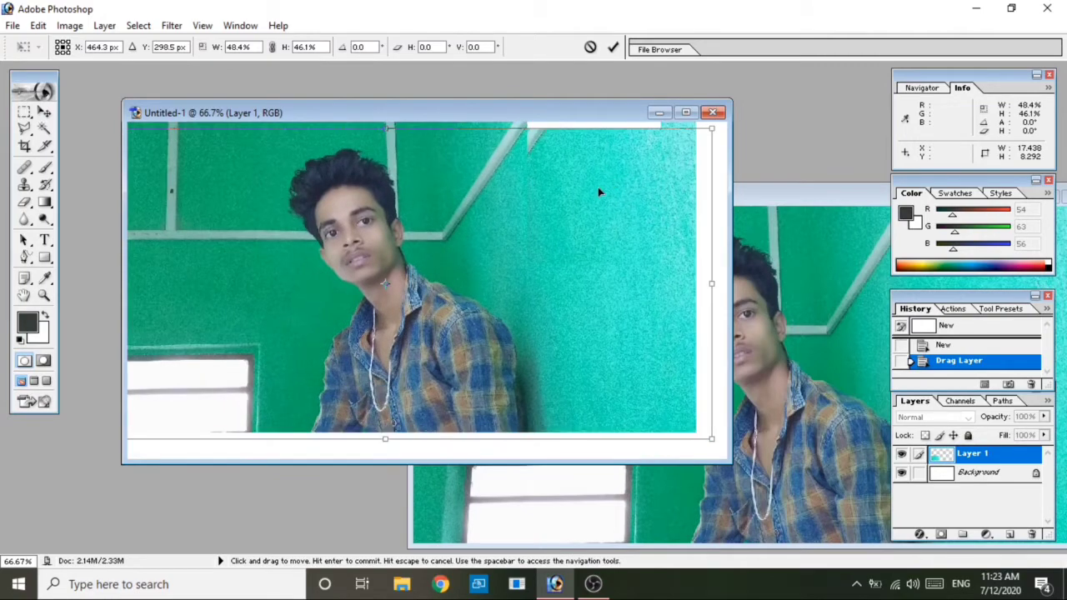
Reposition and enlarge the photo to fill the 16 × 9 canvas, then apply the transform.
drag(485, 217, 353, 254)
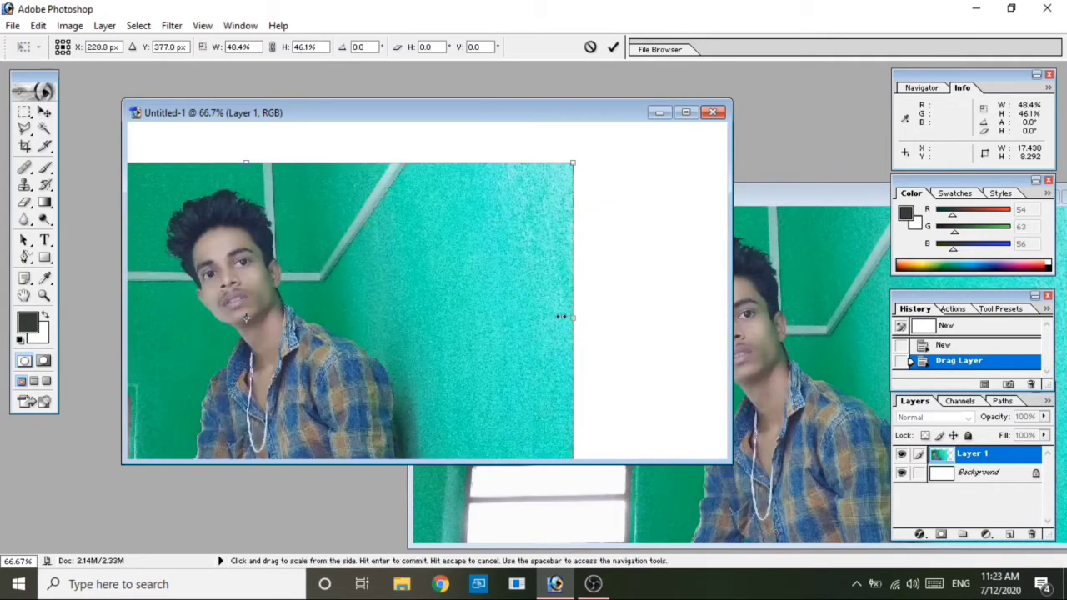
drag(561, 316, 441, 316)
mouse_move(273, 339)
mouse_down()
mouse_move(501, 294)
mouse_move(487, 295)
mouse_up()
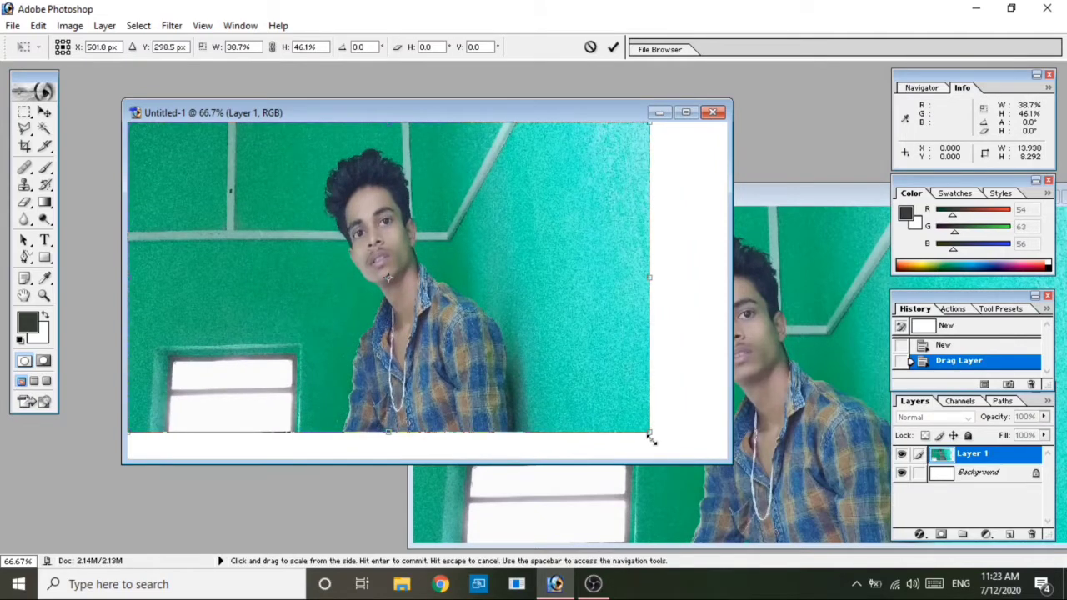
drag(652, 439, 719, 455)
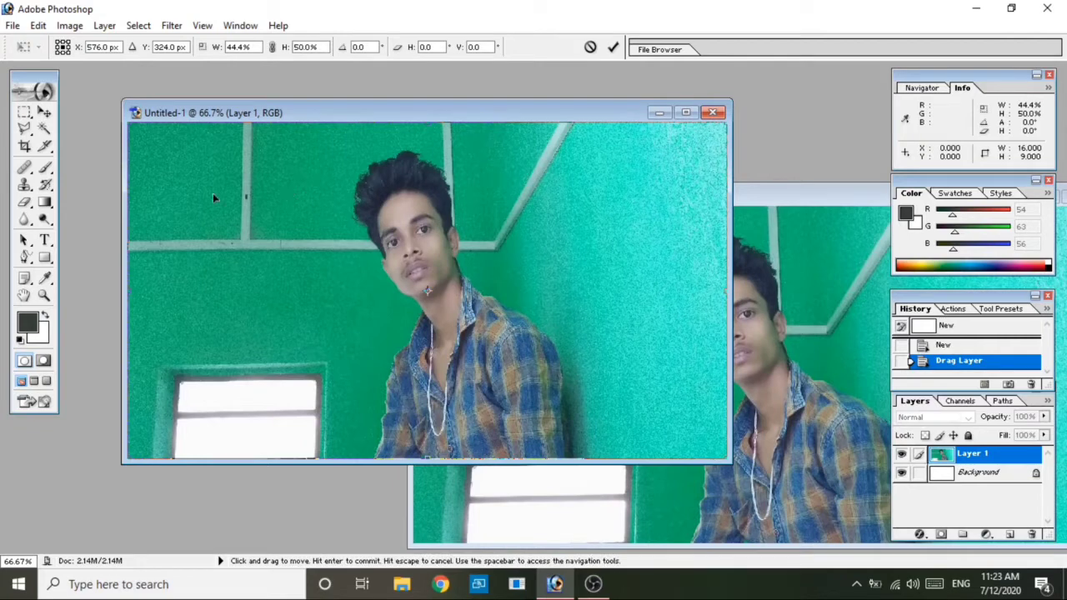
click(22, 107)
click(461, 227)
right_click(23, 116)
click(119, 111)
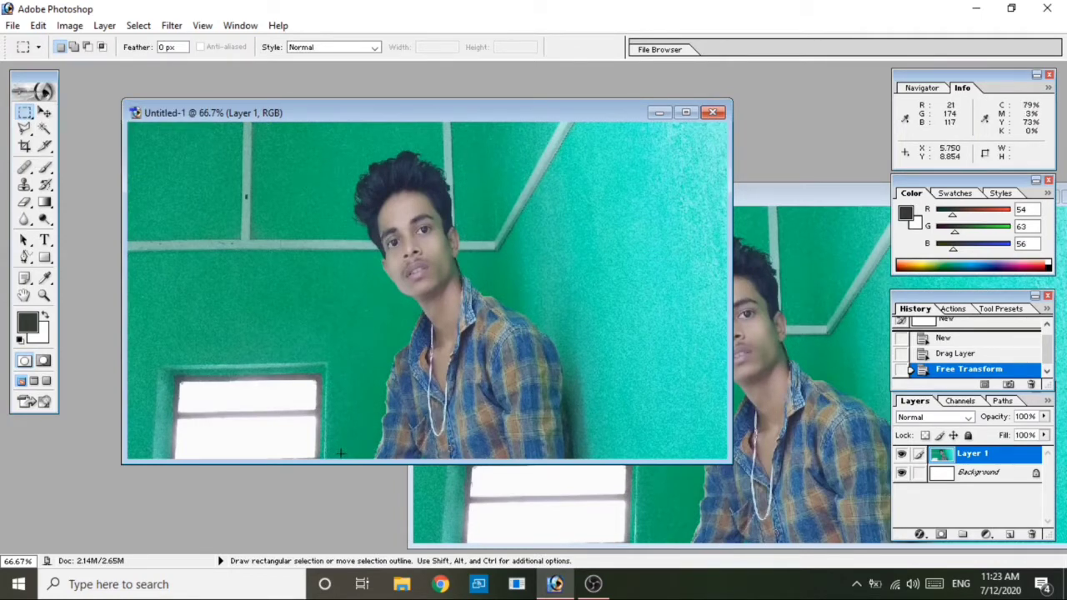
Clear the left side, the right strip and the wall above the shoulder to white.
drag(340, 453, 345, 247)
drag(345, 124, 102, 105)
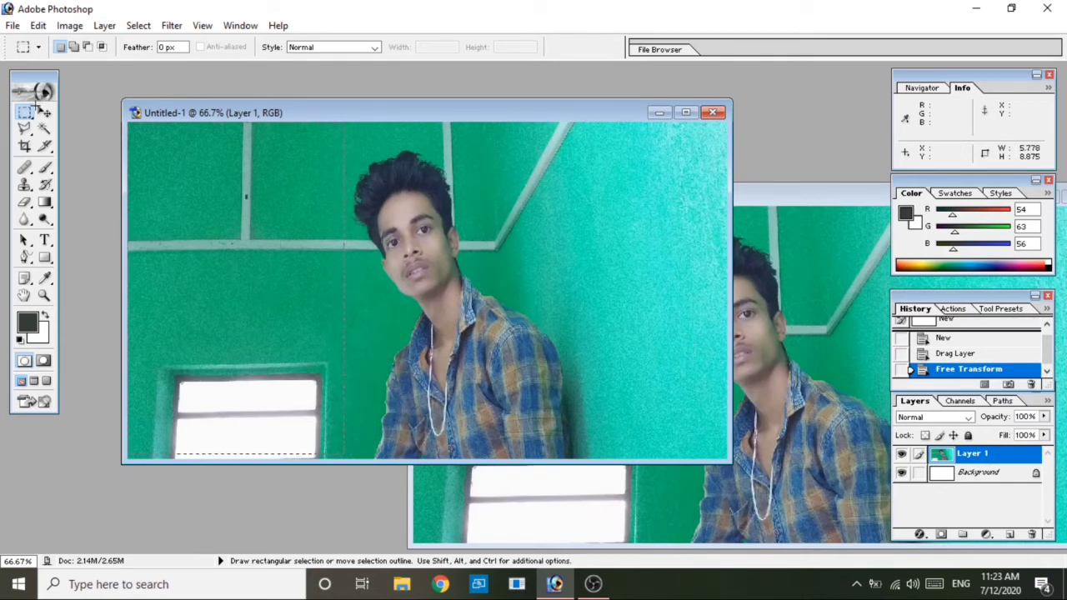
key(Delete)
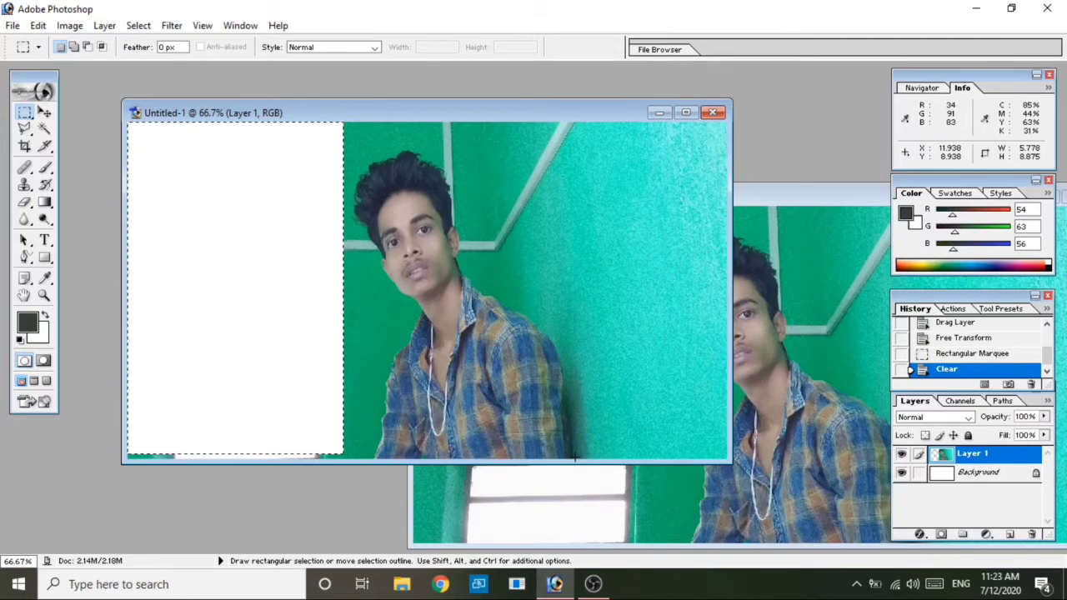
drag(575, 454, 581, 403)
drag(583, 118, 588, 111)
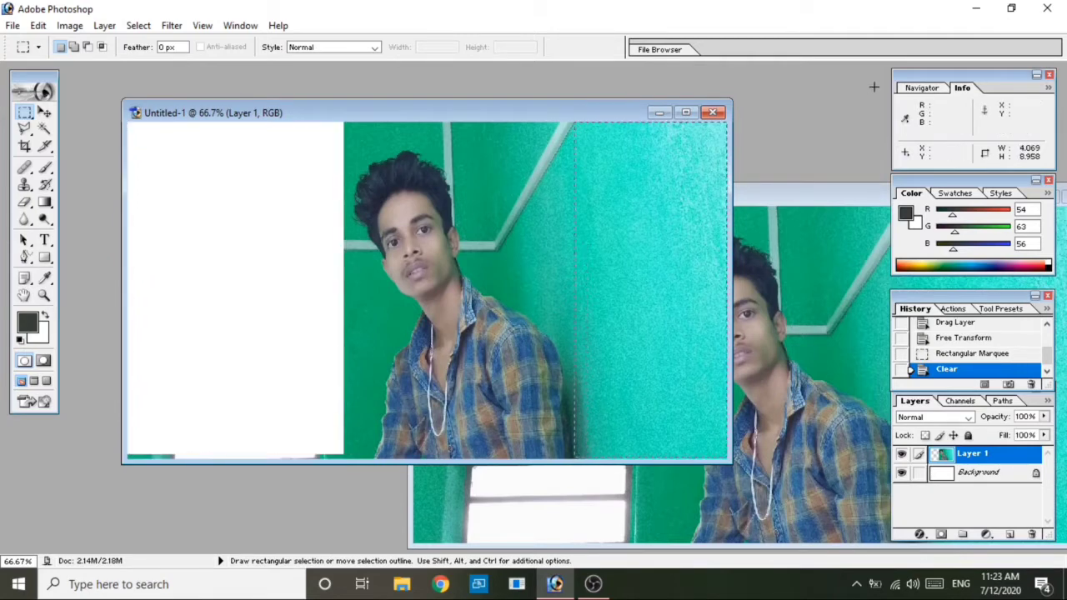
drag(873, 86, 881, 83)
key(Delete)
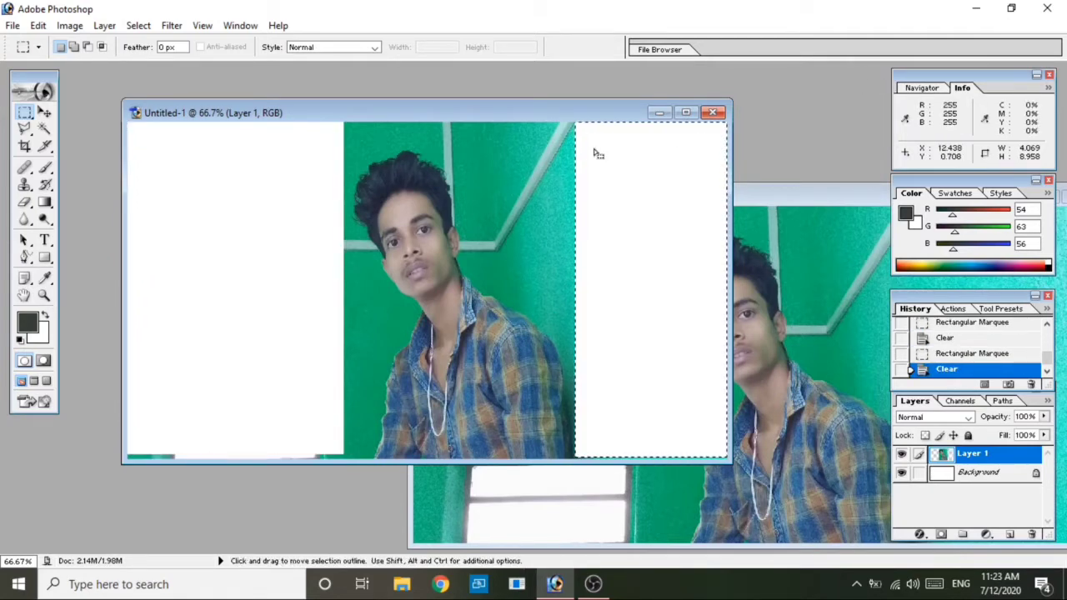
mouse_move(595, 264)
mouse_down()
mouse_move(517, 204)
mouse_move(691, 300)
mouse_up()
drag(610, 275, 469, 64)
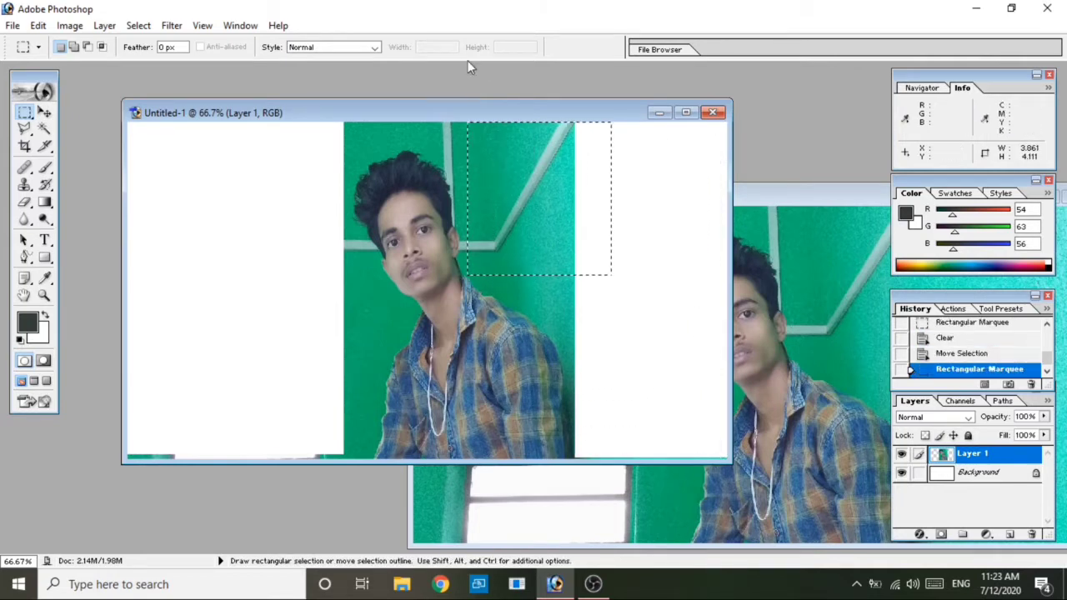
key(Delete)
Clear the block left of the man, the bottom-left strip, left edge and upper-right area.
drag(258, 283, 309, 295)
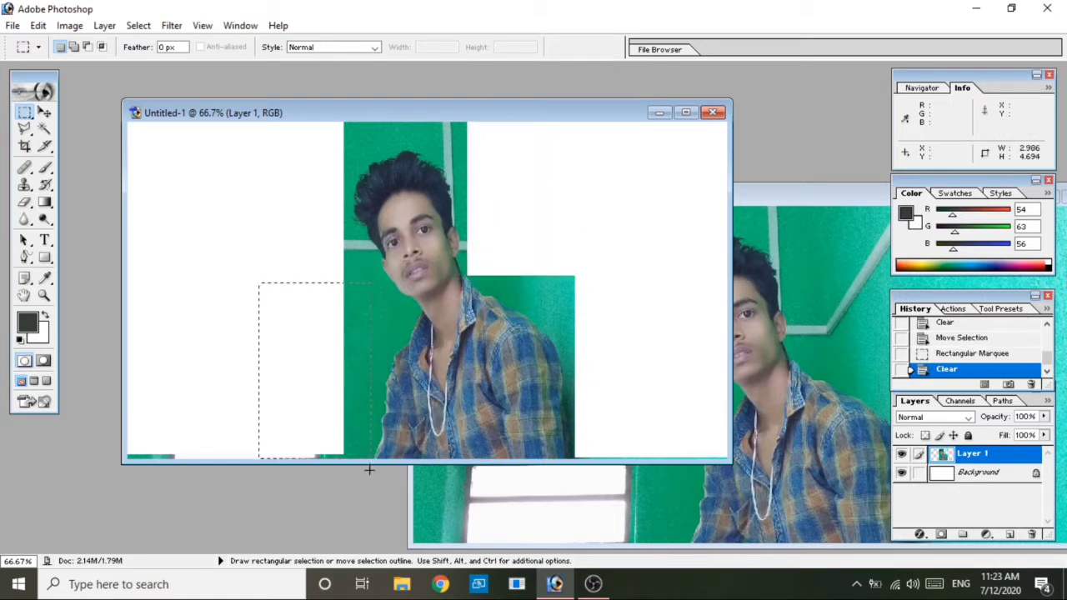
drag(382, 439, 370, 470)
key(Delete)
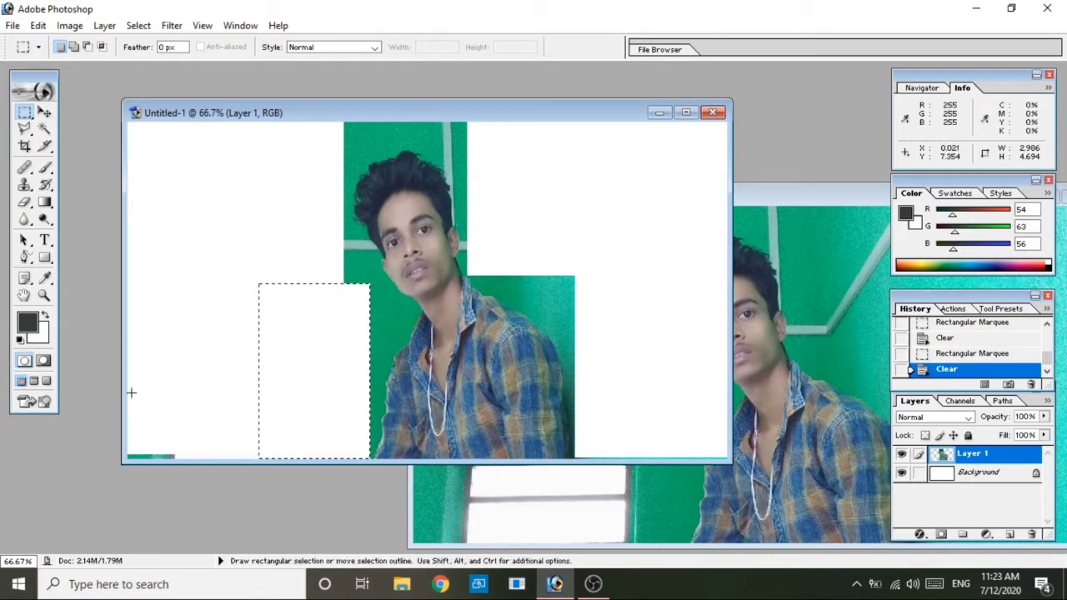
drag(135, 308, 215, 524)
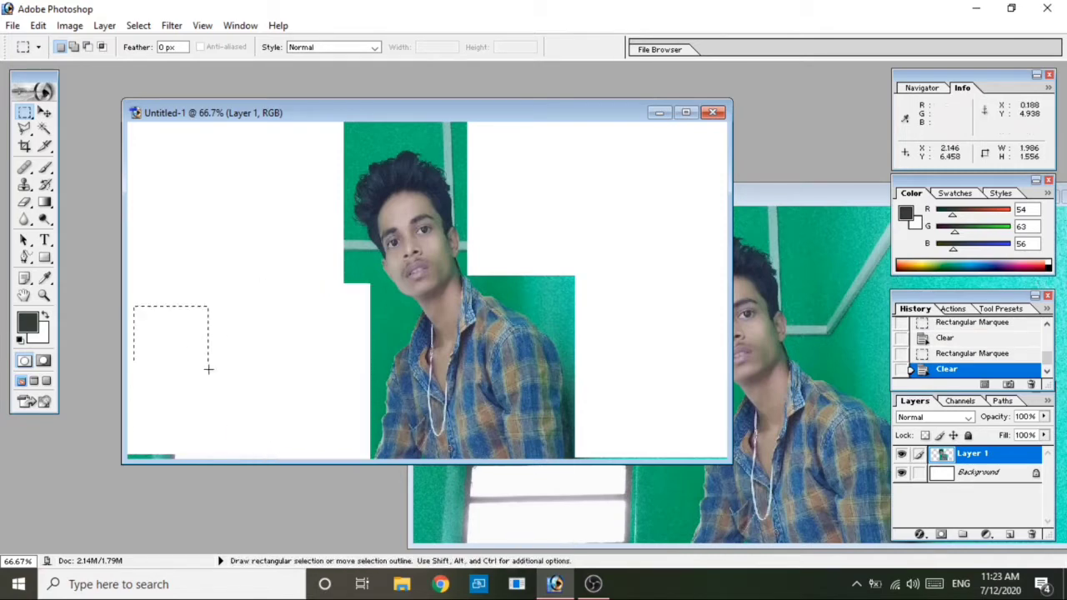
key(Delete)
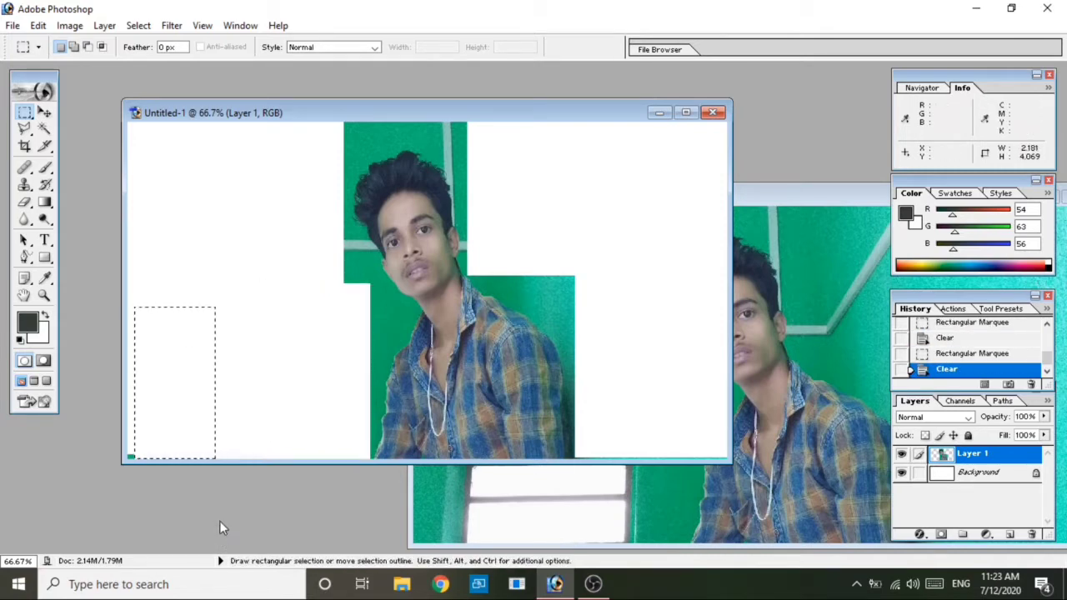
drag(166, 373, 146, 374)
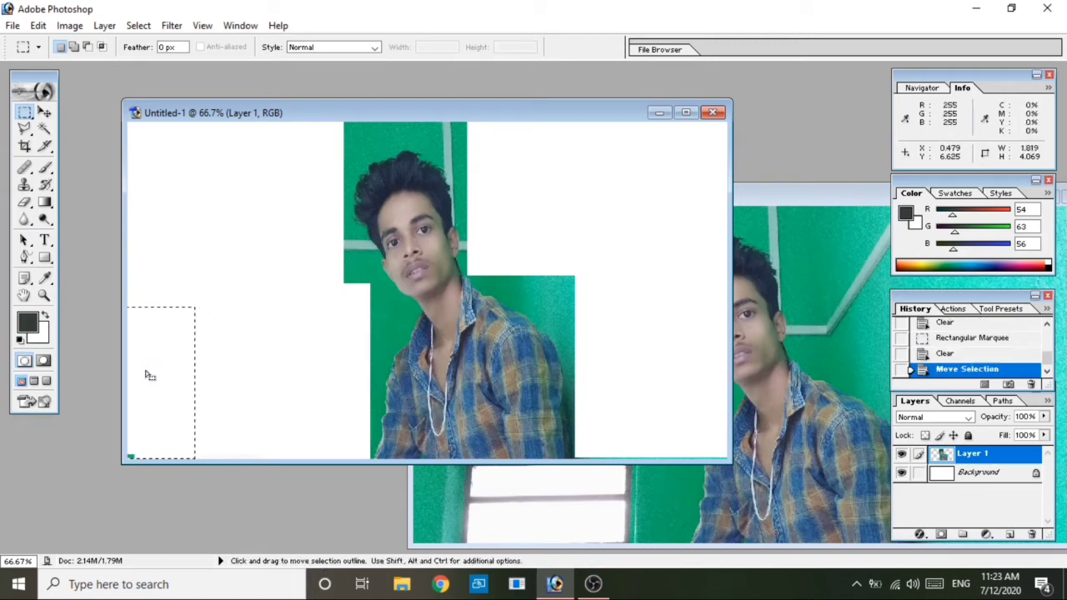
key(Delete)
mouse_move(529, 177)
mouse_down()
mouse_move(743, 323)
mouse_move(766, 313)
mouse_up()
key(Delete)
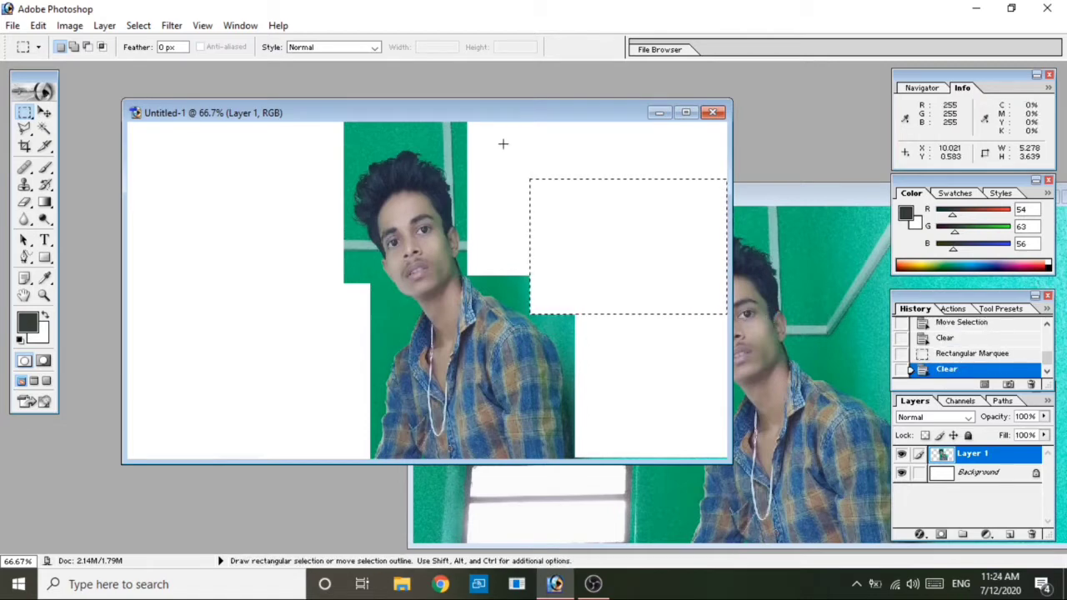
Erase the green strips along the canvas top and on both sides of the hair.
drag(503, 143, 352, 129)
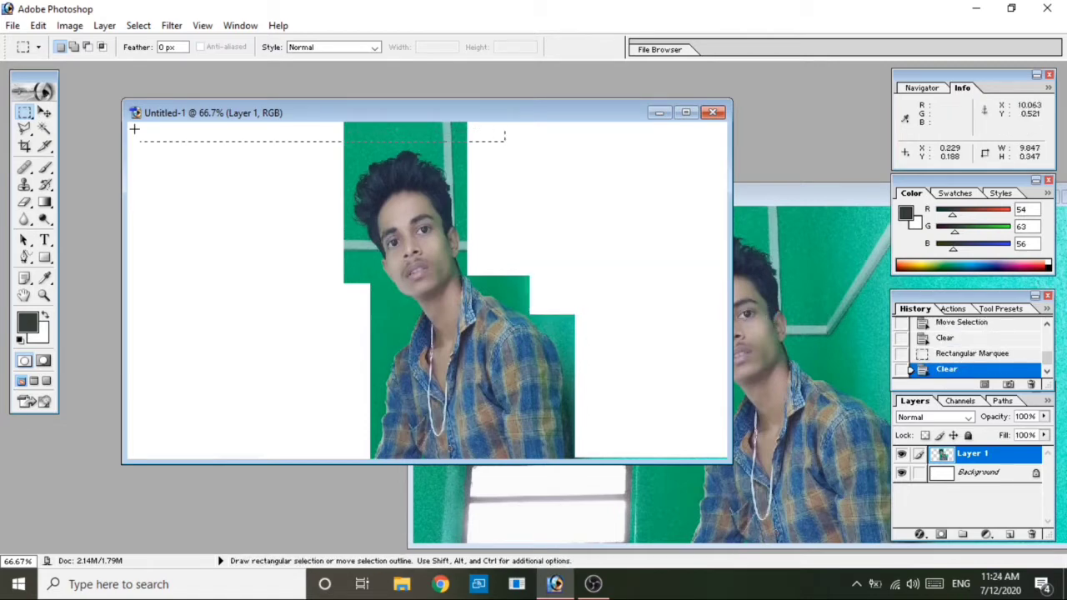
drag(133, 130, 133, 130)
key(Delete)
key(ctrl+d)
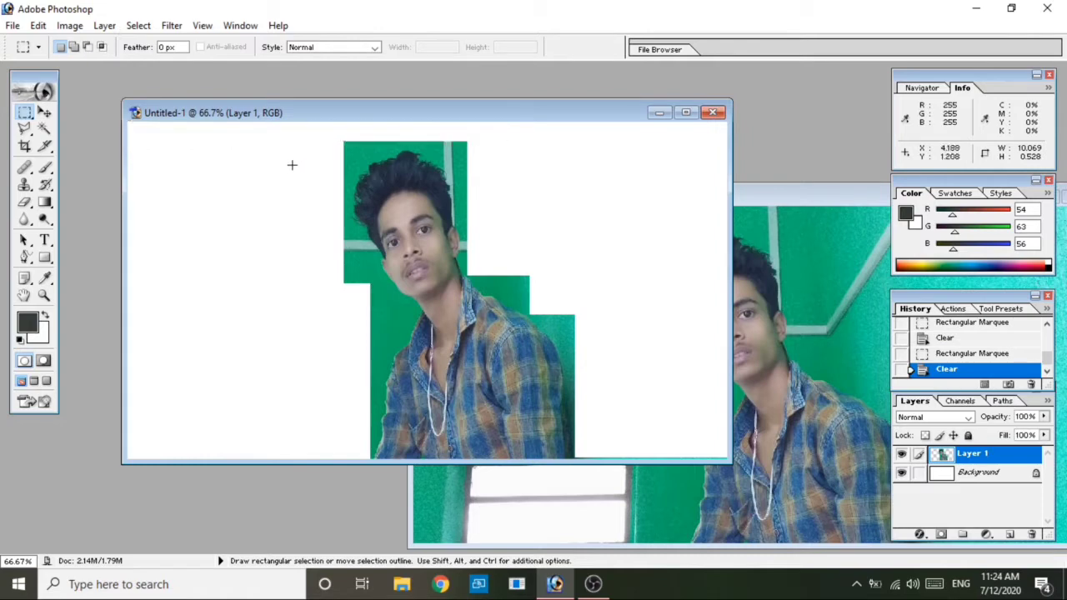
drag(283, 164, 324, 164)
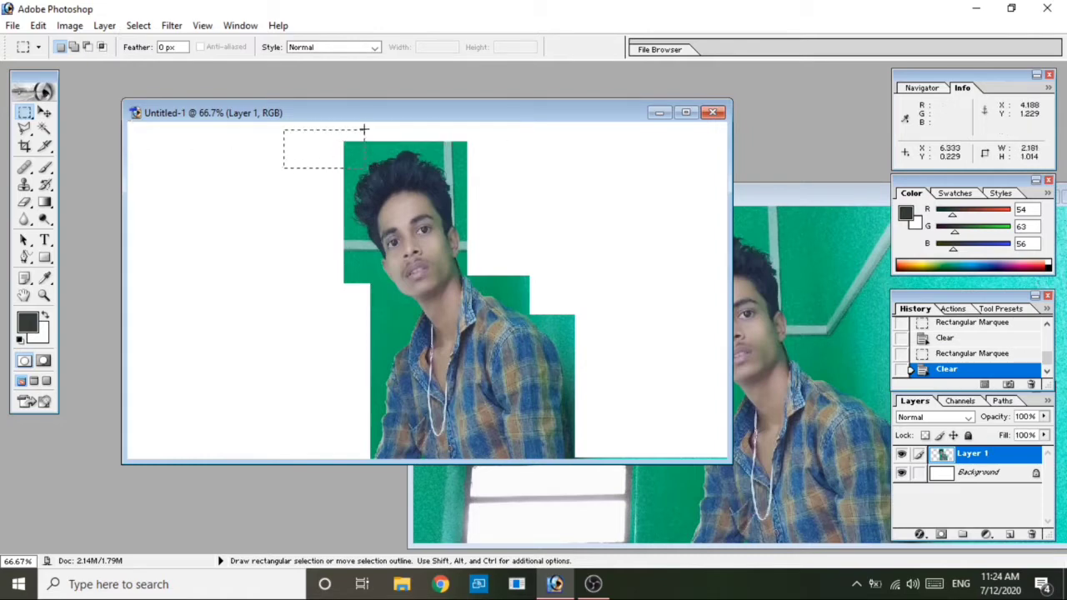
drag(363, 129, 364, 38)
key(Delete)
drag(510, 160, 433, 142)
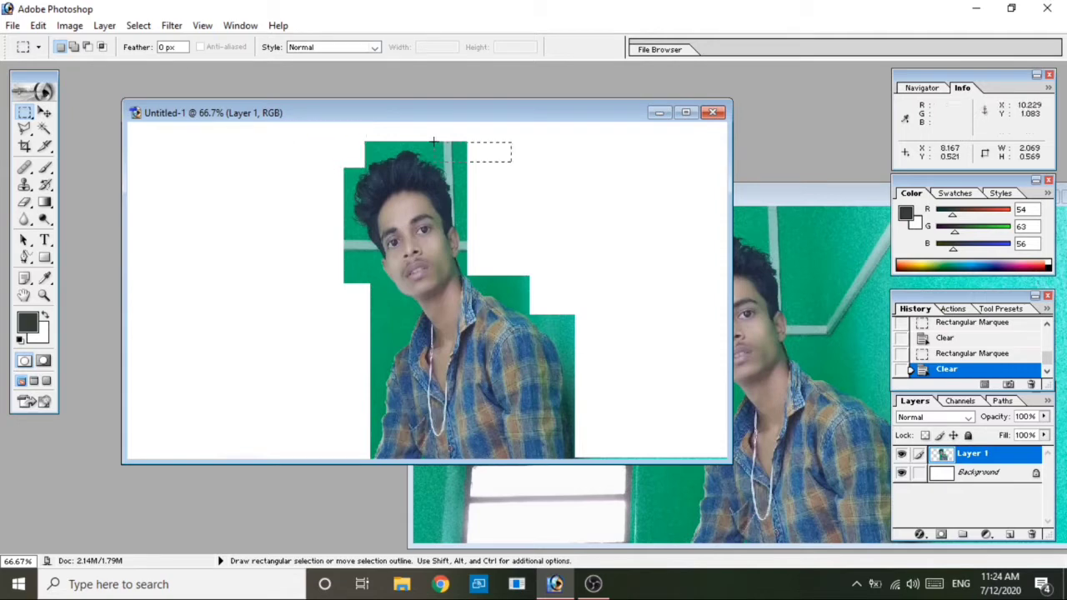
drag(428, 72, 428, 64)
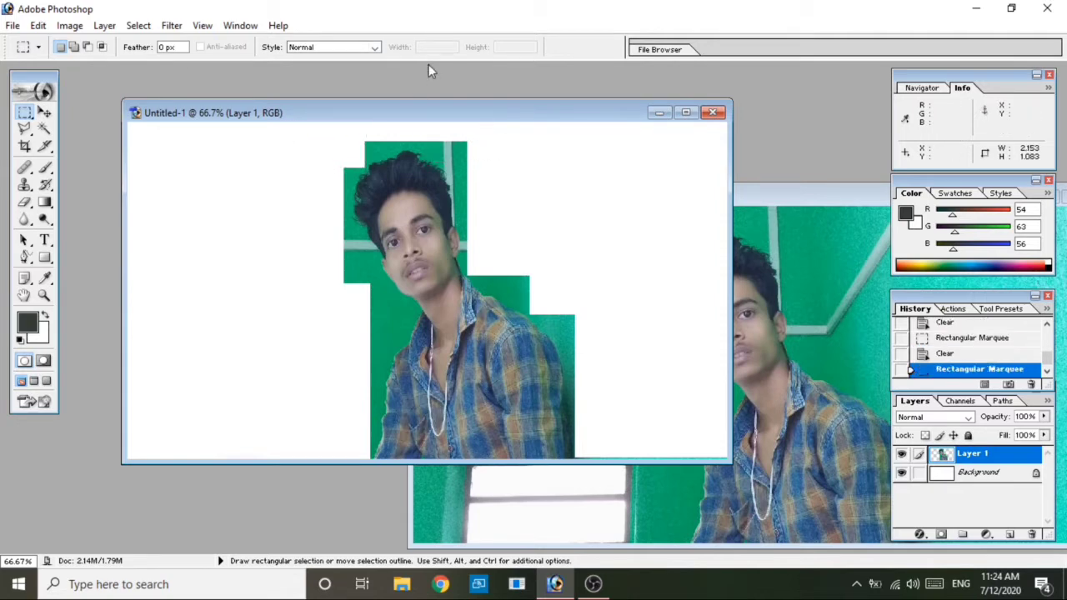
key(Delete)
Erase green beside the shoulder, head, face and left of the figure, then deselect.
drag(581, 327, 555, 310)
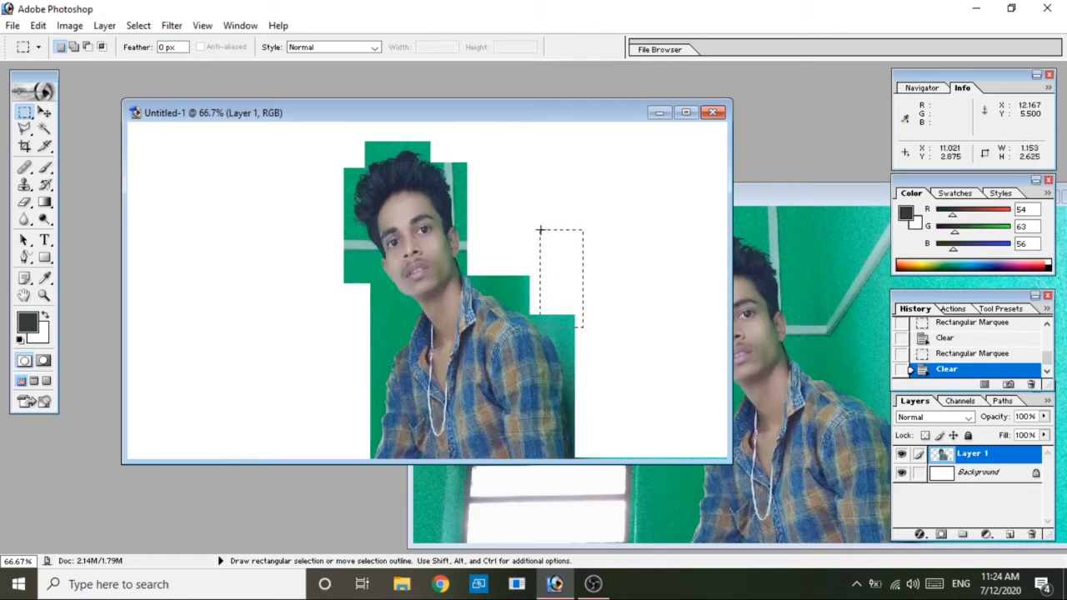
drag(540, 230, 539, 228)
key(Delete)
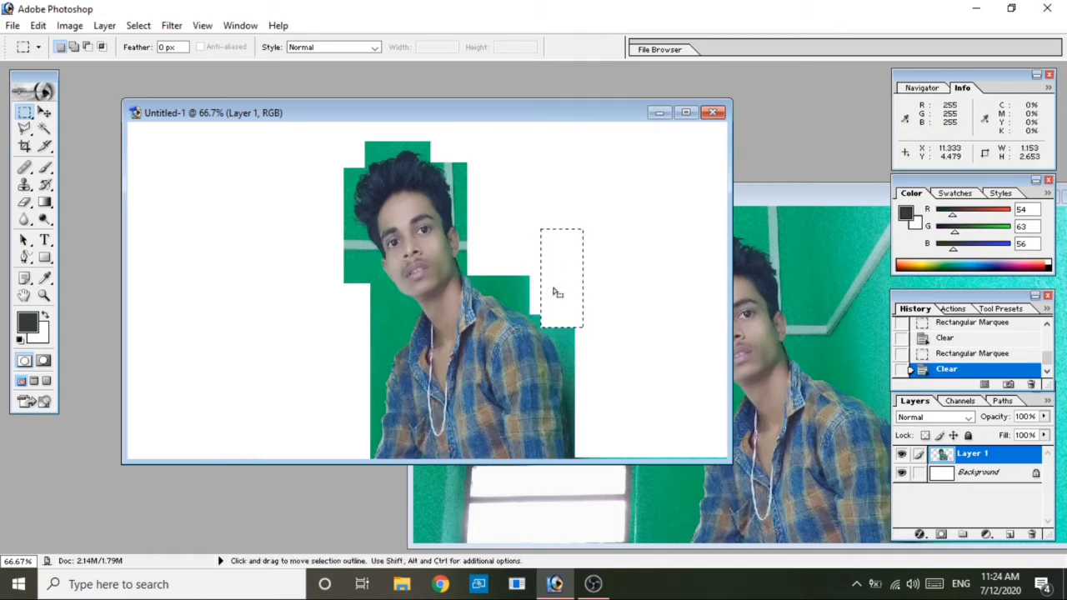
mouse_move(553, 293)
mouse_down()
mouse_move(525, 246)
mouse_move(504, 252)
mouse_up()
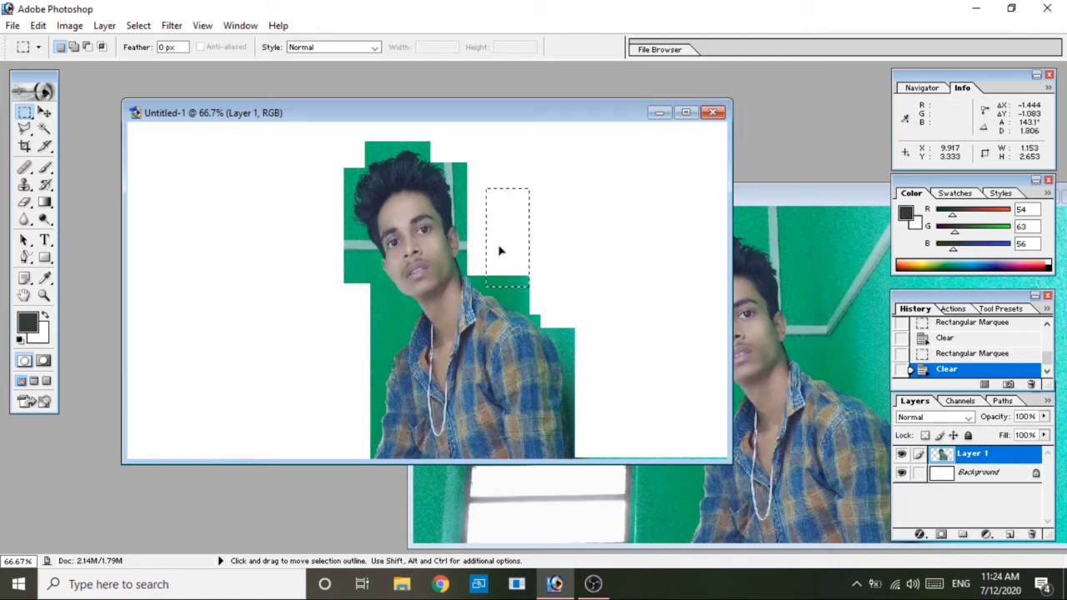
key(Delete)
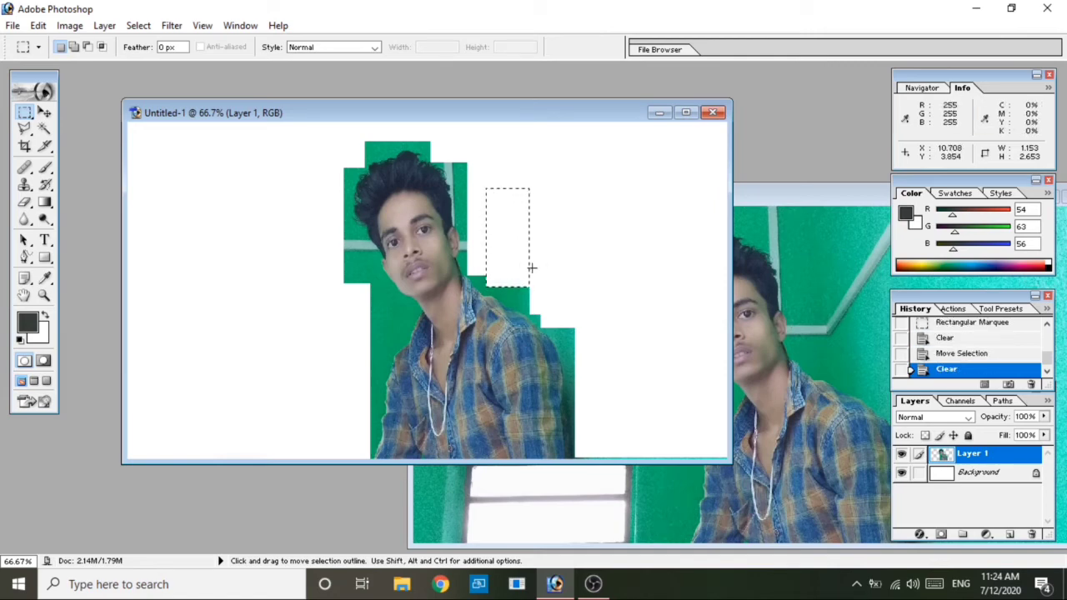
drag(511, 232, 364, 325)
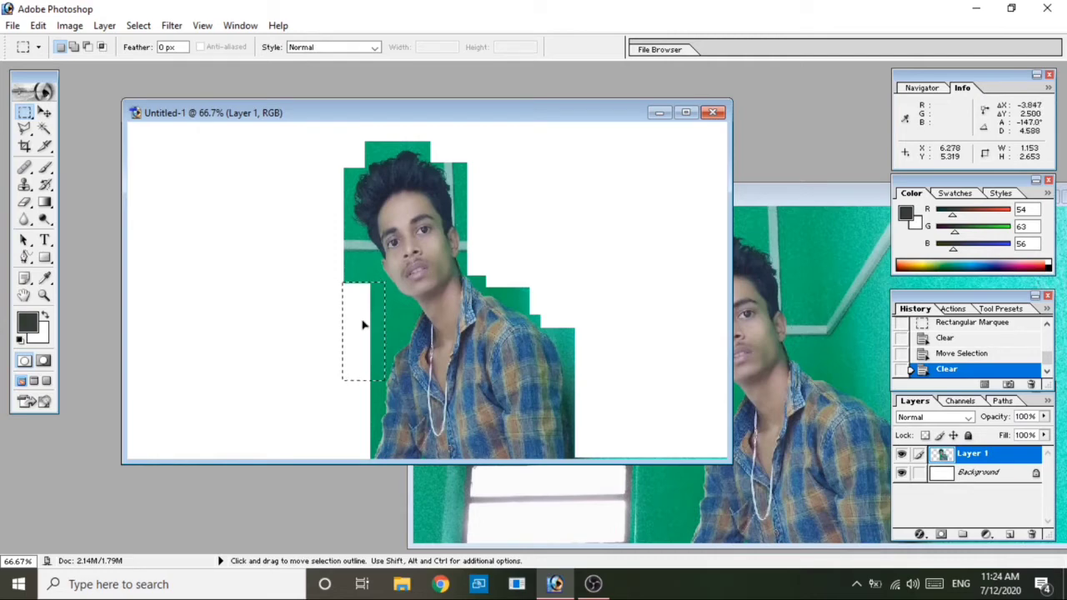
key(Delete)
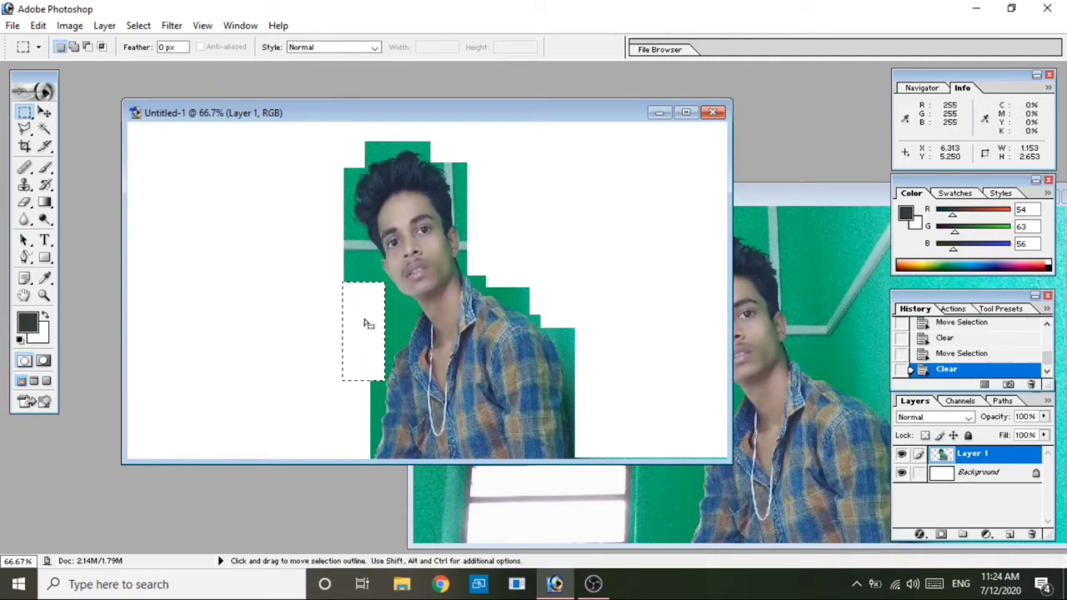
drag(364, 323, 346, 272)
key(Delete)
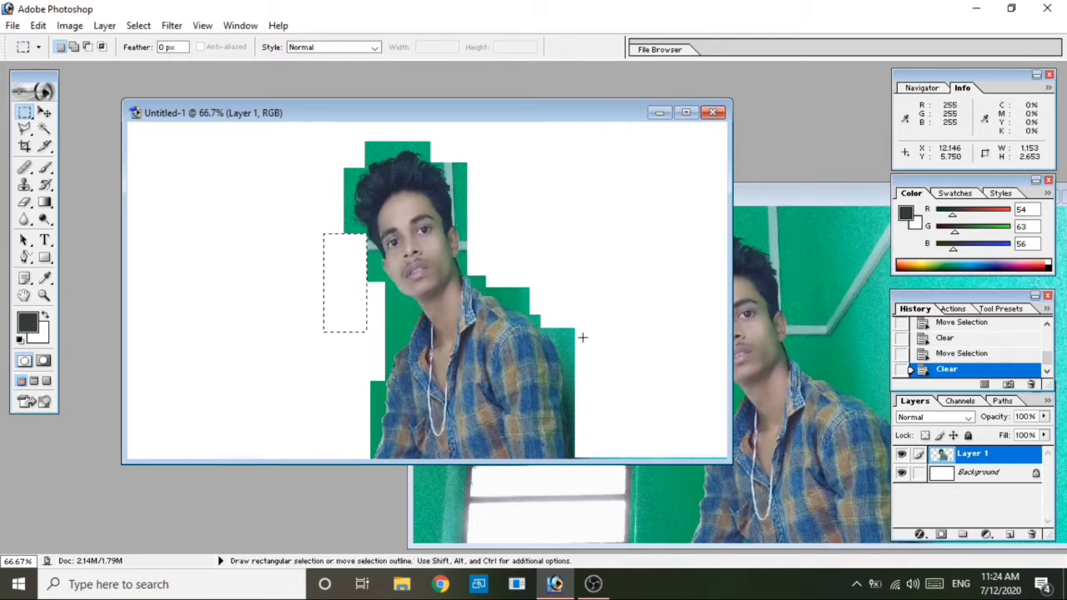
mouse_move(351, 310)
mouse_down()
mouse_move(631, 336)
mouse_move(594, 330)
mouse_up()
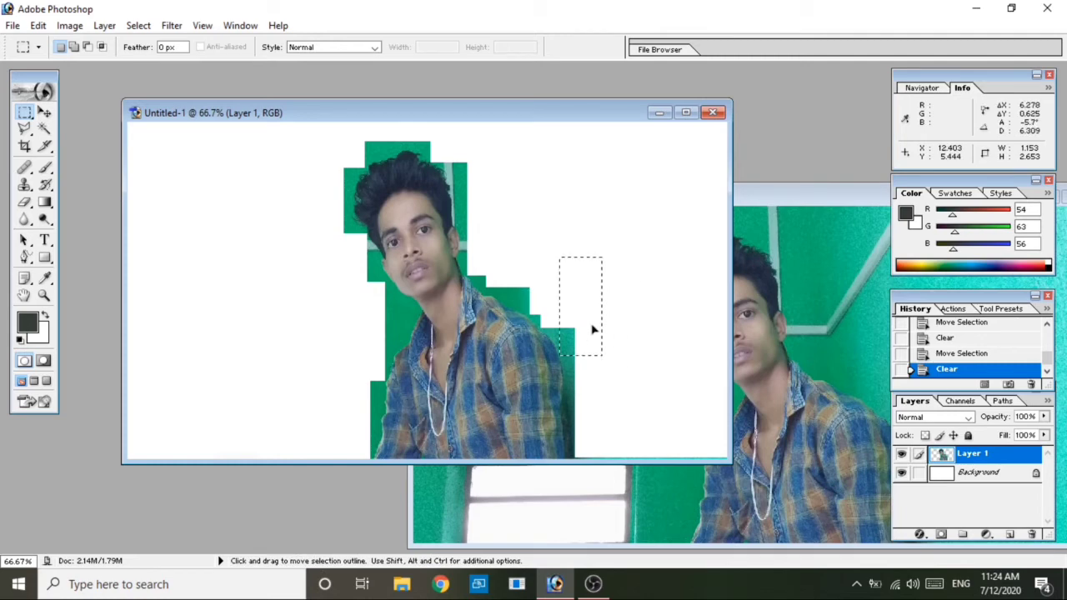
key(Delete)
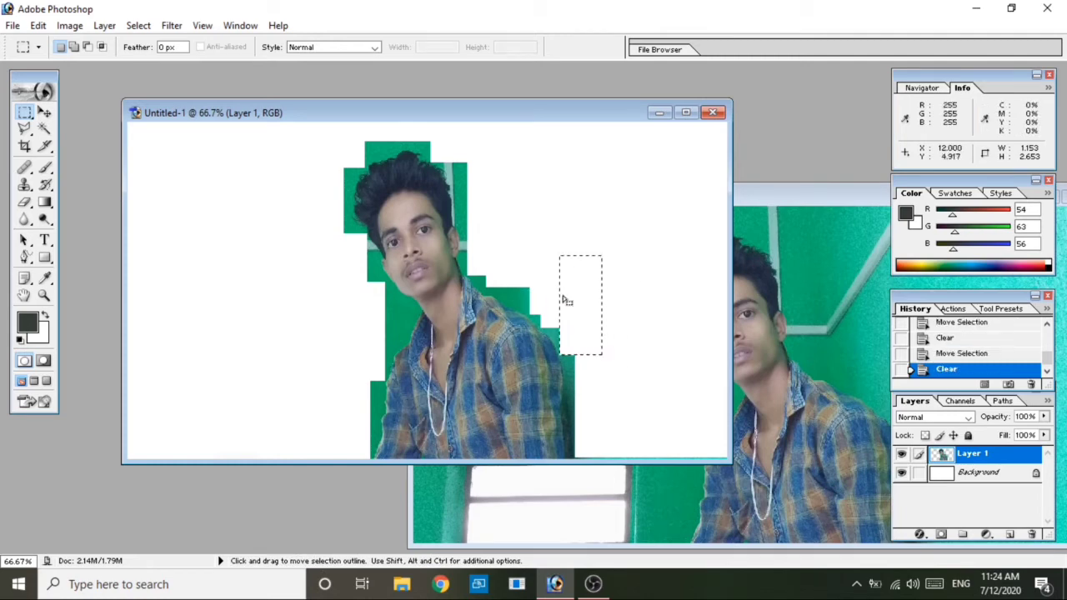
mouse_move(572, 316)
mouse_down()
mouse_move(324, 352)
mouse_move(256, 326)
mouse_up()
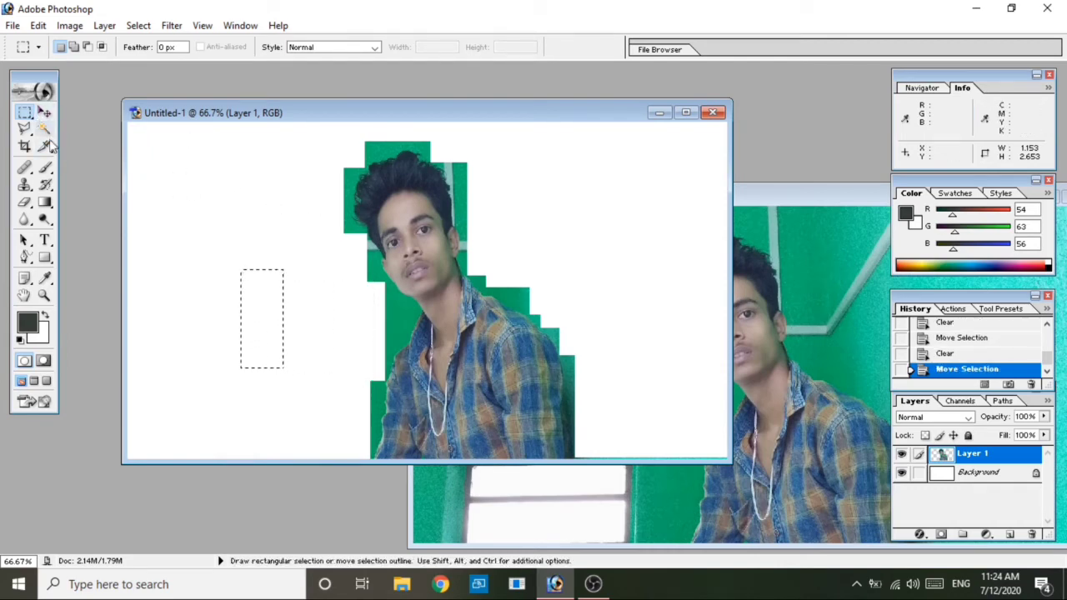
click(269, 243)
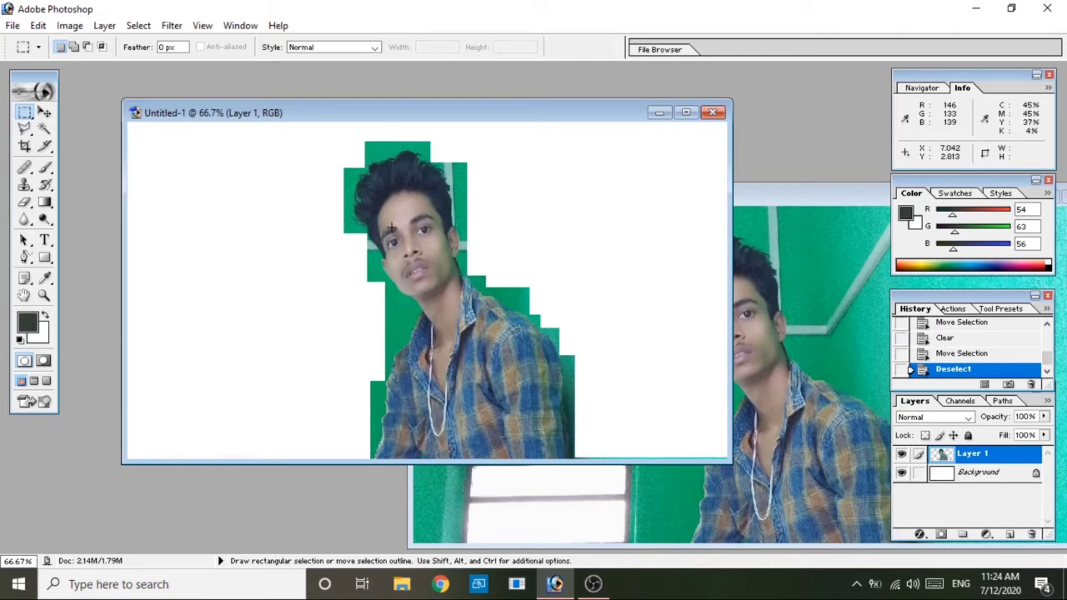
Magic Wand and delete the green left of the figure, around the hair and beside the shoulder.
click(46, 130)
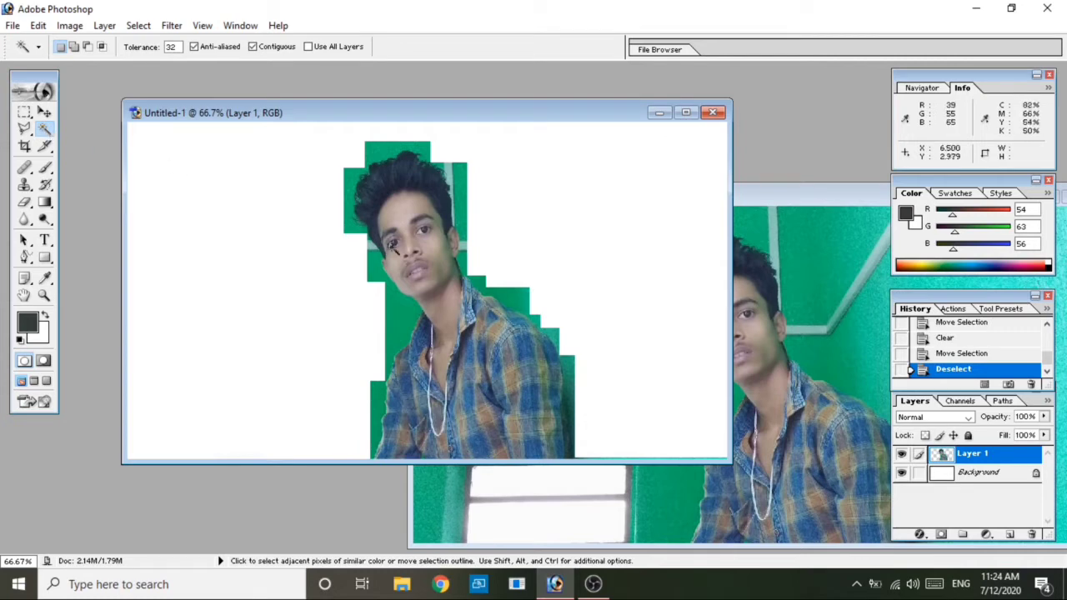
click(395, 321)
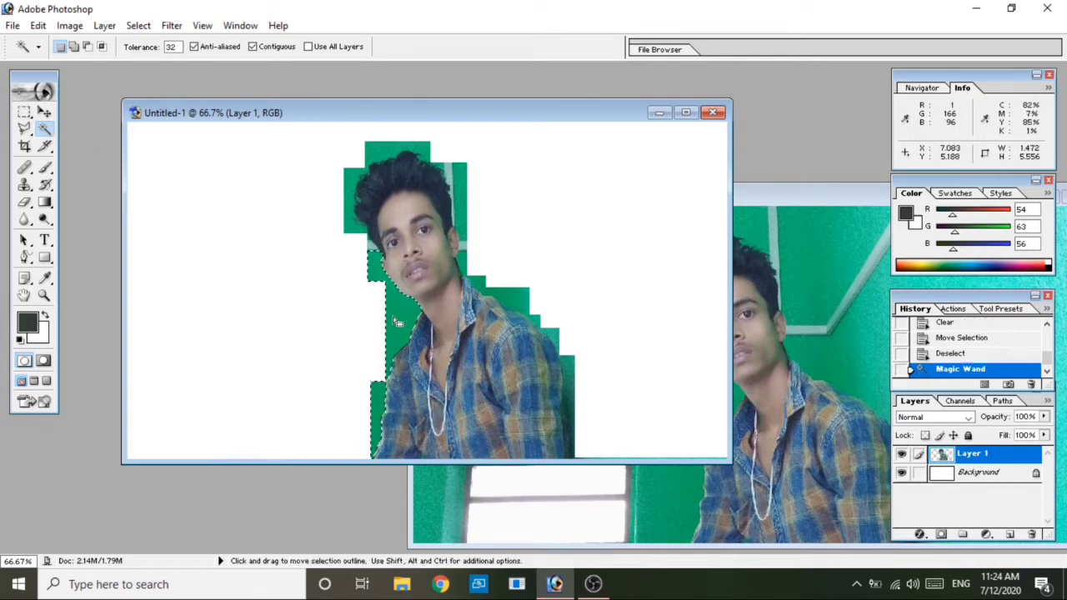
key(Delete)
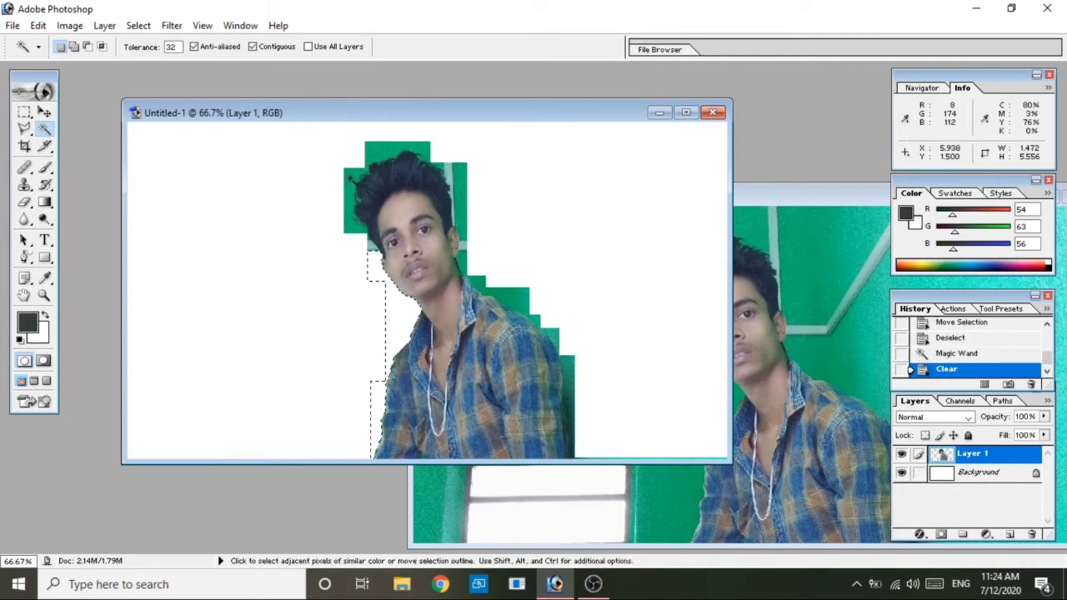
click(354, 193)
key(Delete)
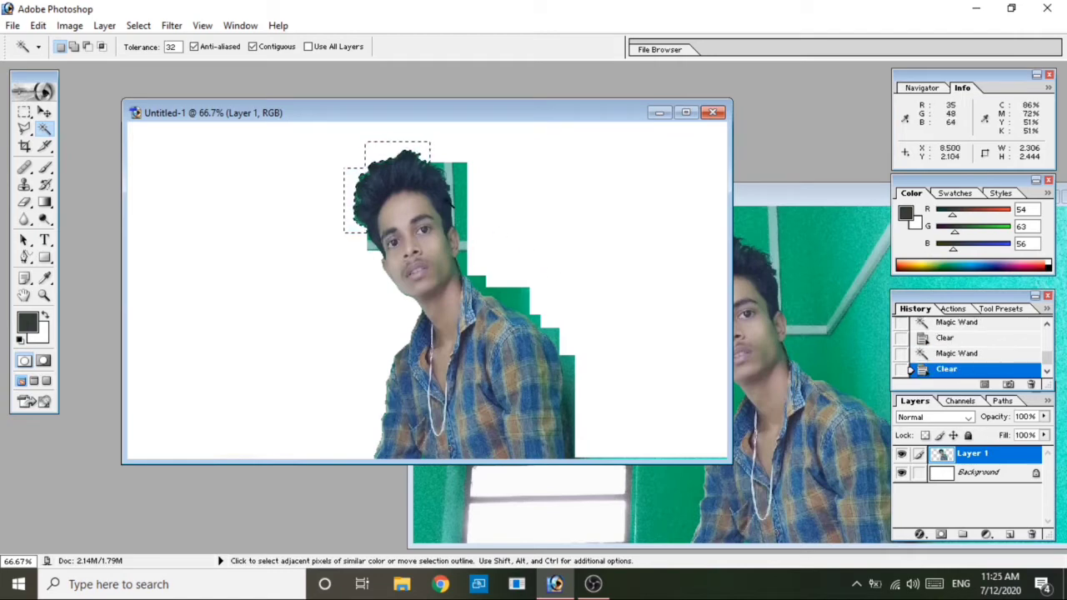
click(452, 178)
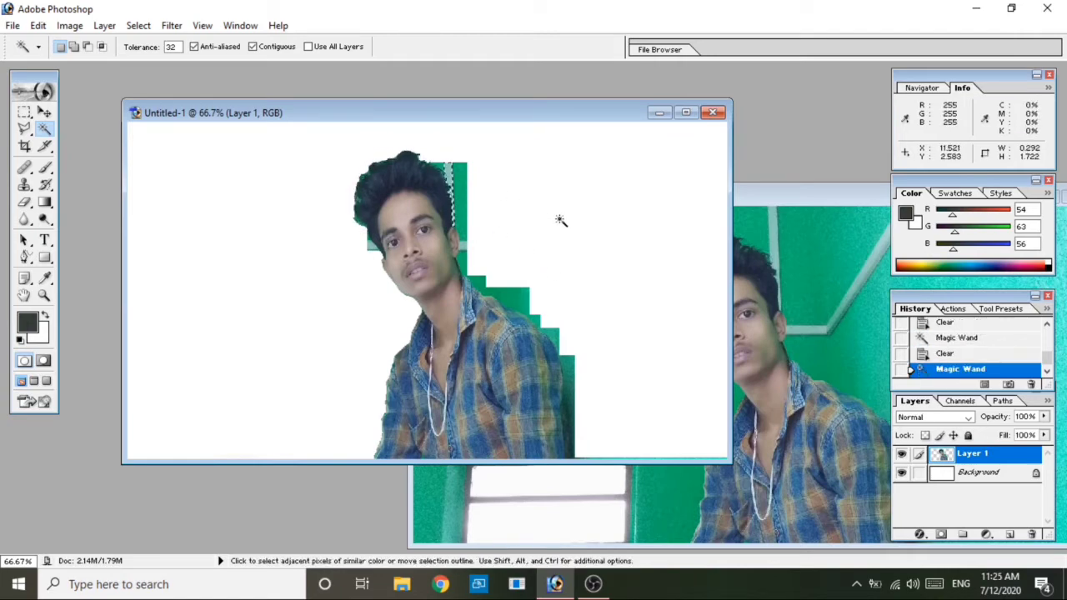
key(Delete)
click(460, 190)
key(Delete)
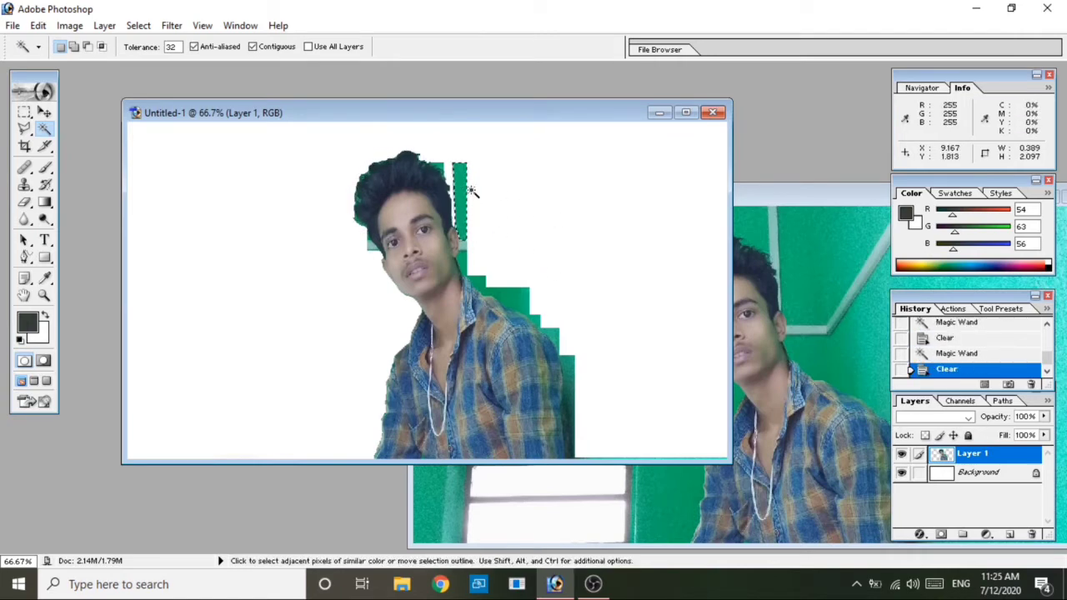
click(527, 297)
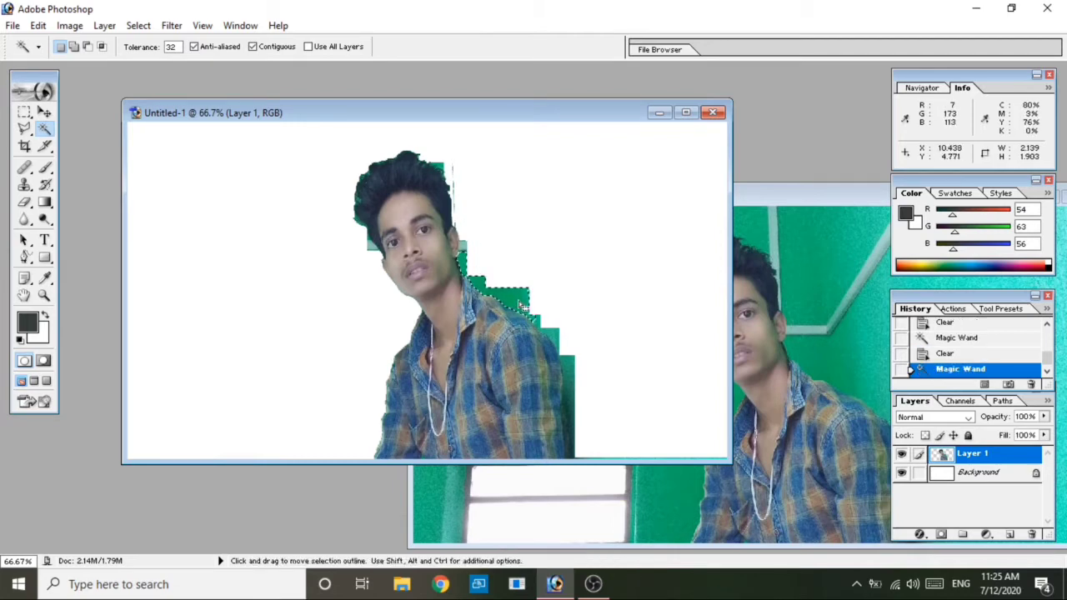
key(Delete)
Delete the green patches by the neck, shirt edge, shoulder and hair, then select the white background.
click(461, 246)
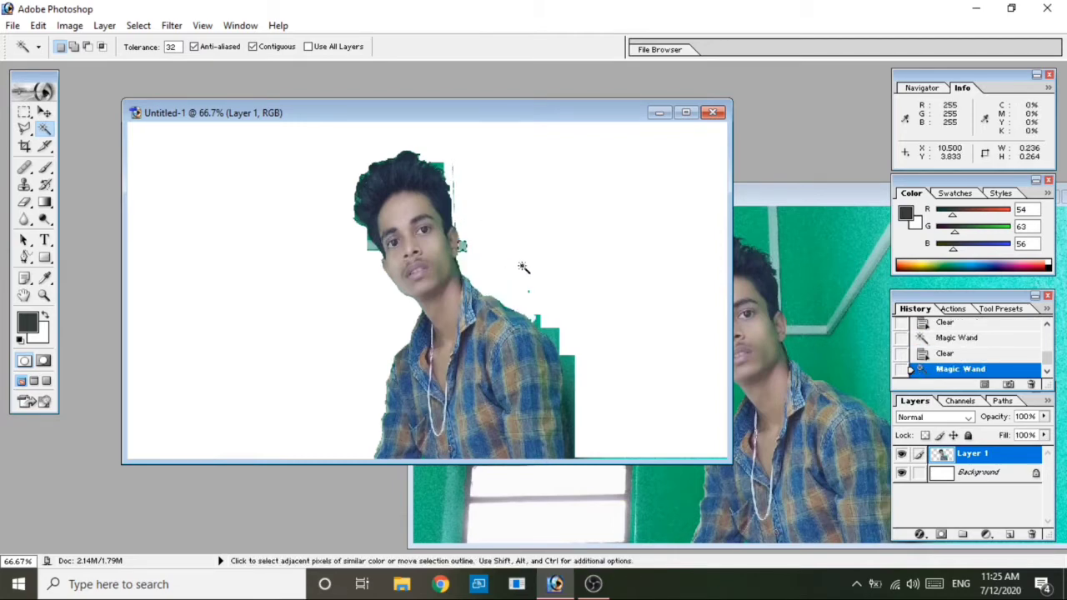
key(Delete)
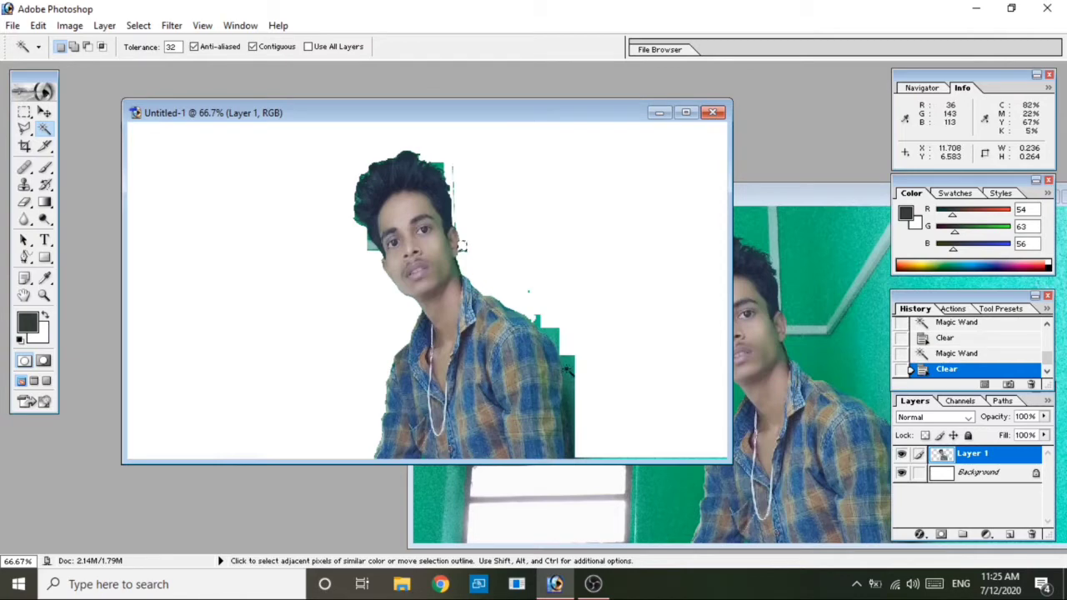
click(567, 373)
key(Delete)
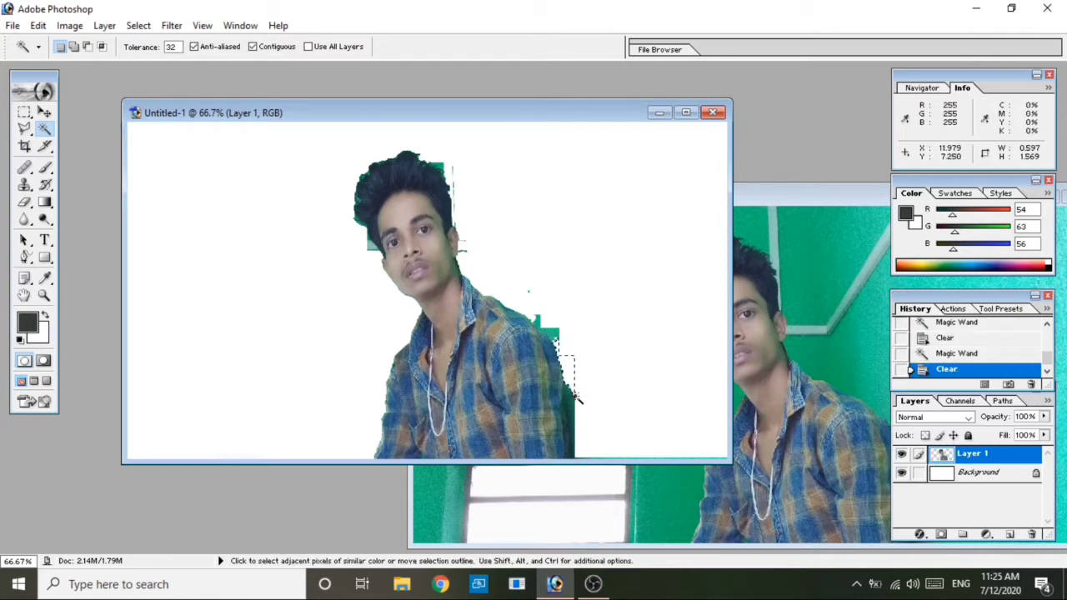
click(574, 408)
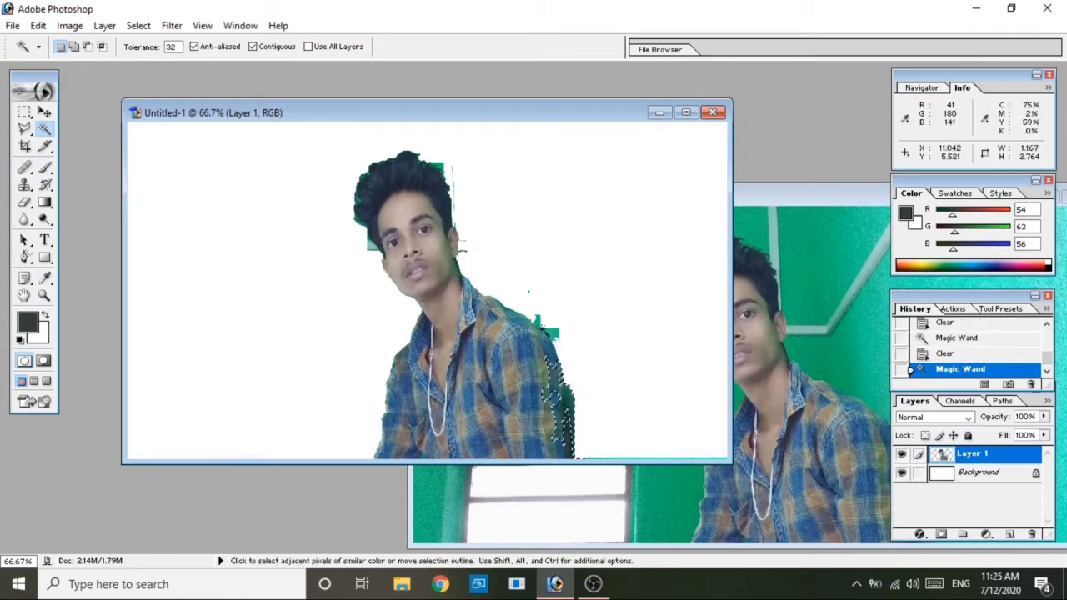
click(548, 333)
key(Delete)
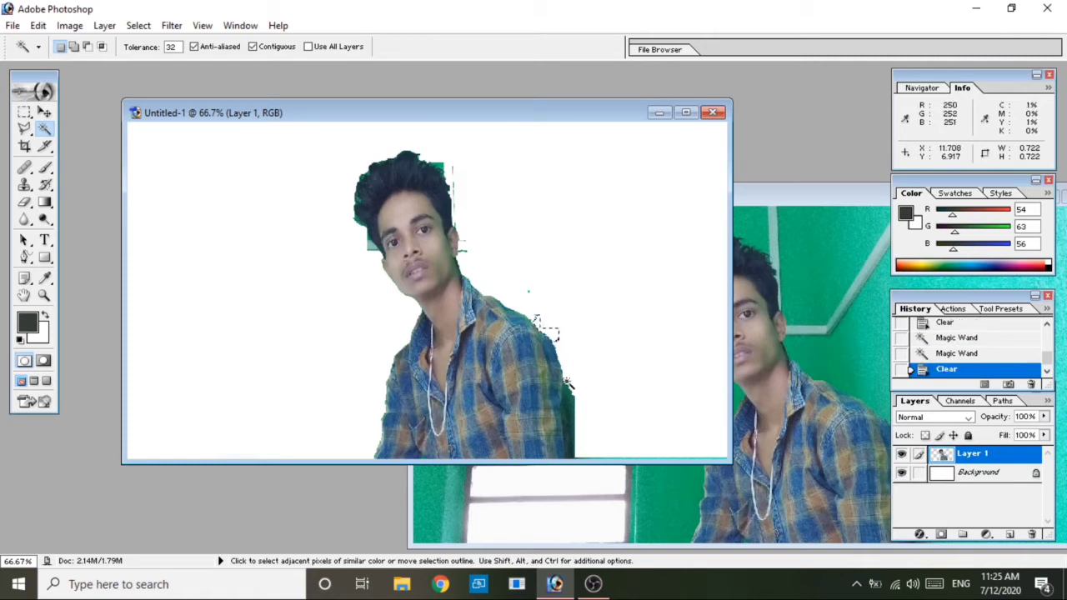
click(519, 317)
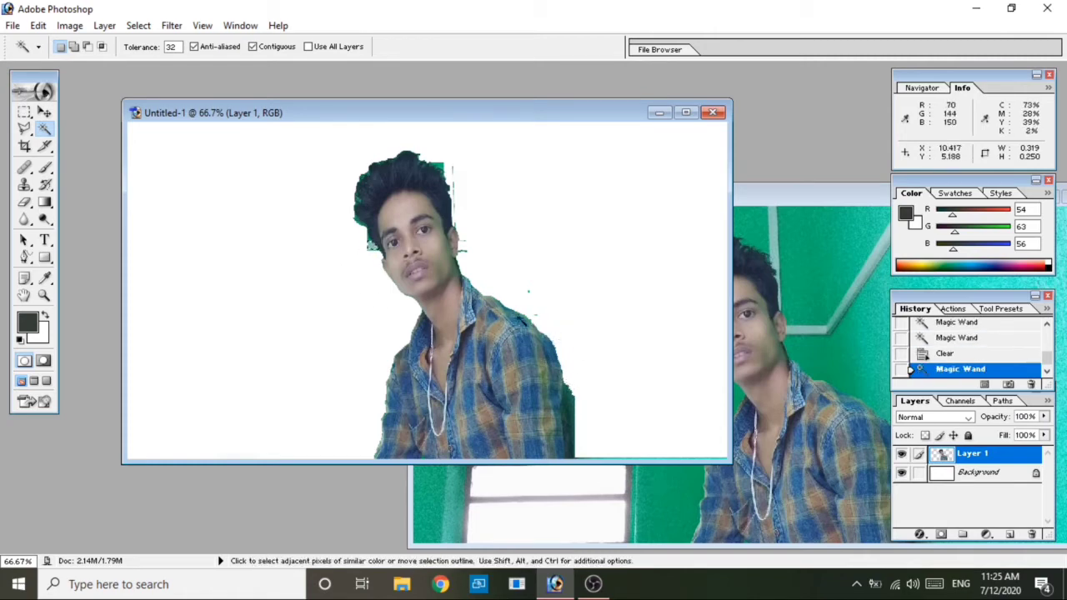
key(Delete)
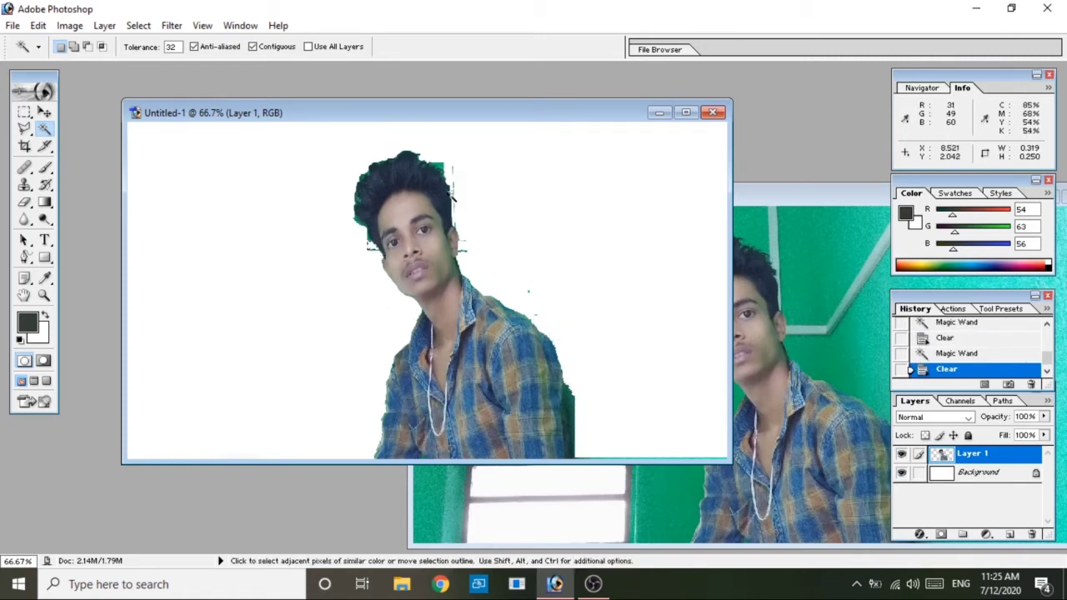
click(448, 172)
key(Delete)
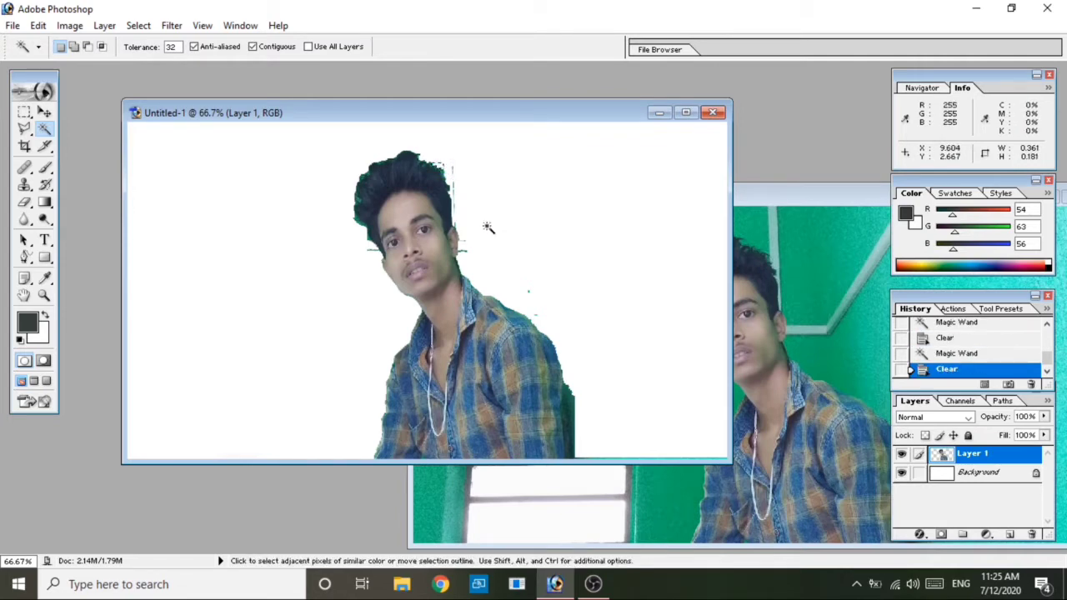
click(576, 412)
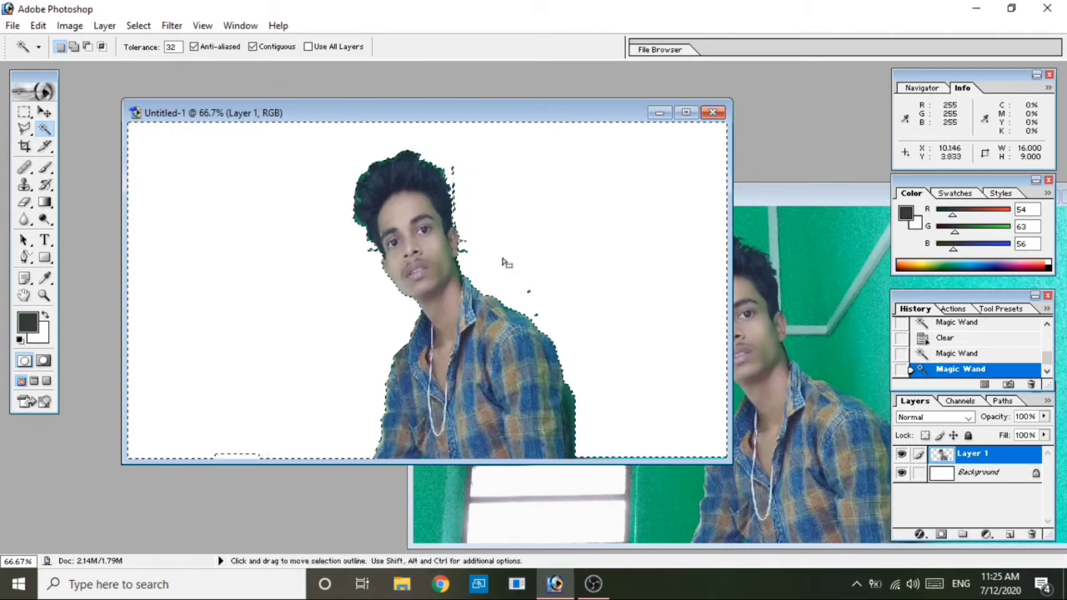
Try the Polygonal Lasso, reselect the white background with the Magic Wand, then deselect.
drag(503, 264, 507, 252)
click(25, 129)
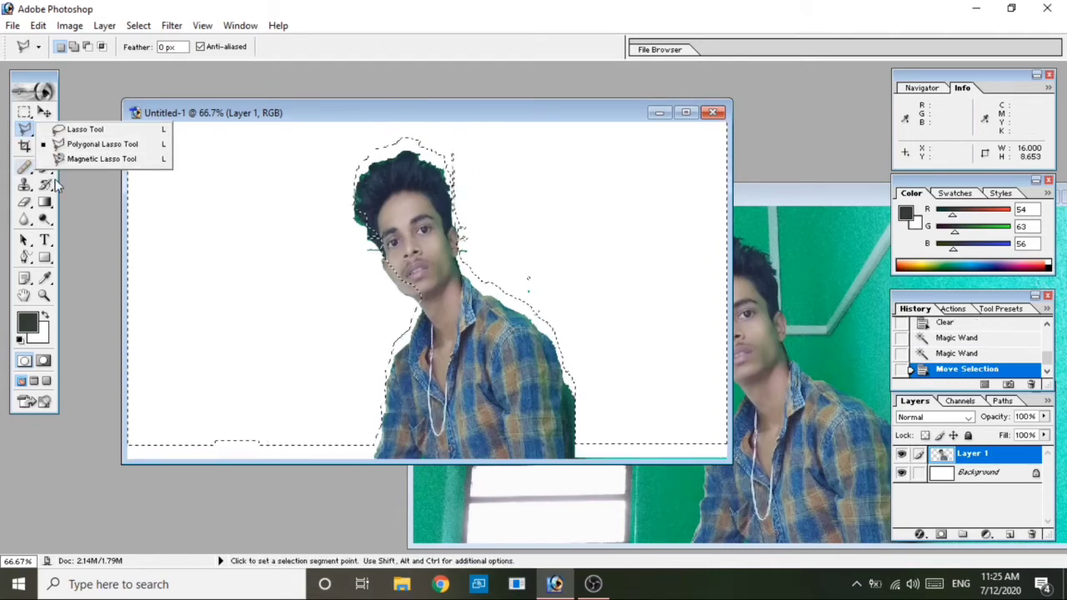
click(99, 144)
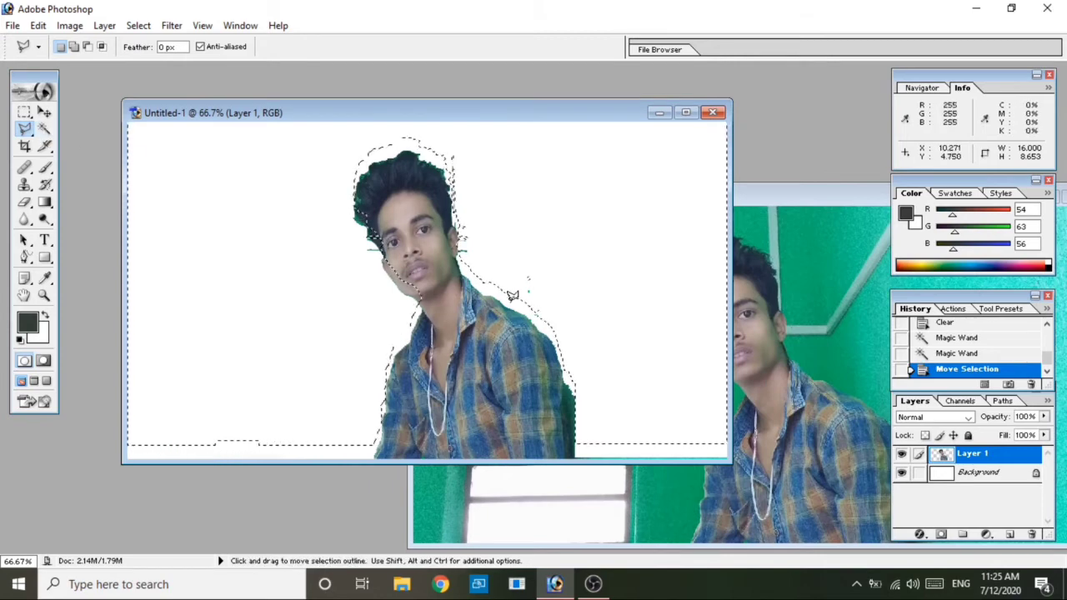
click(44, 129)
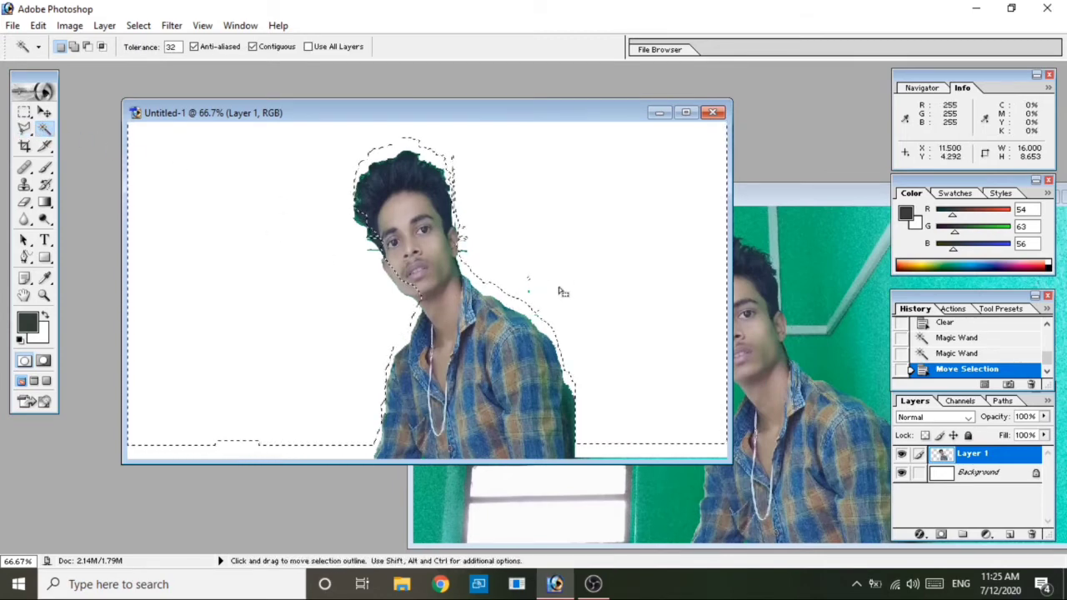
click(581, 274)
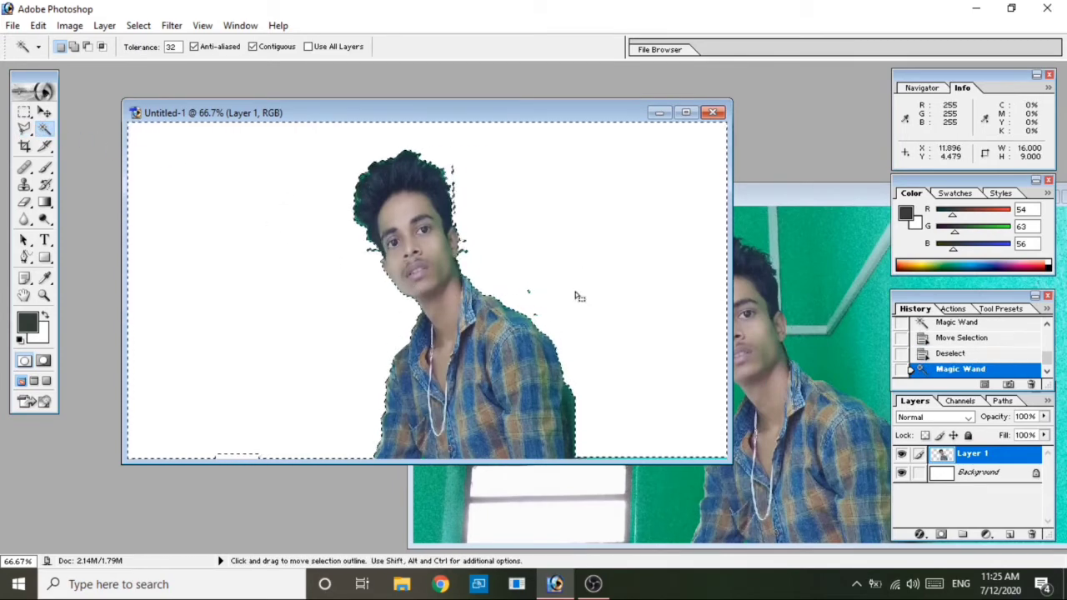
key(ctrl+d)
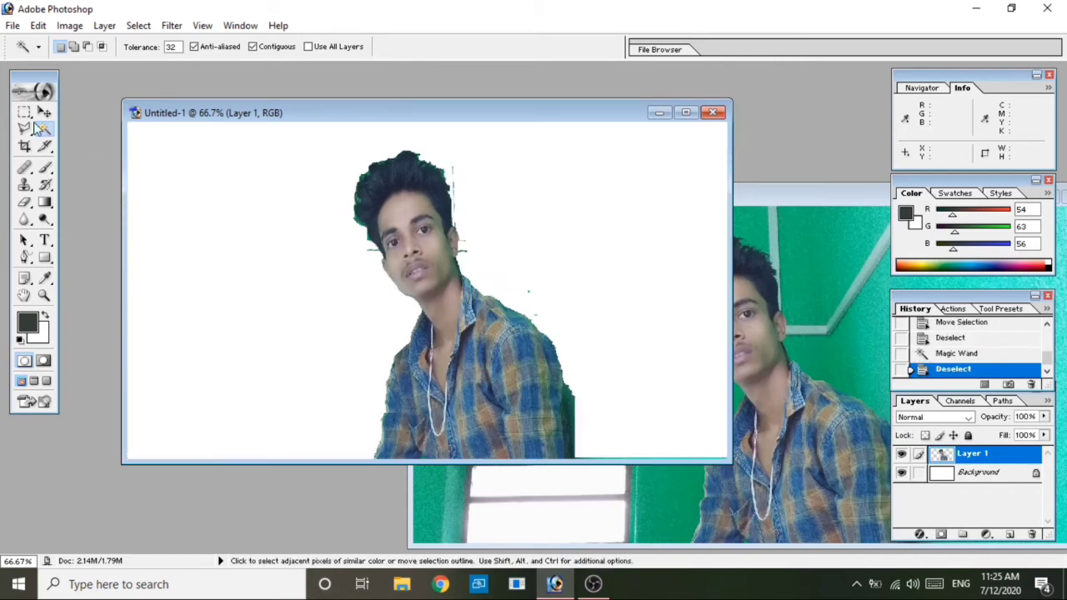
click(24, 128)
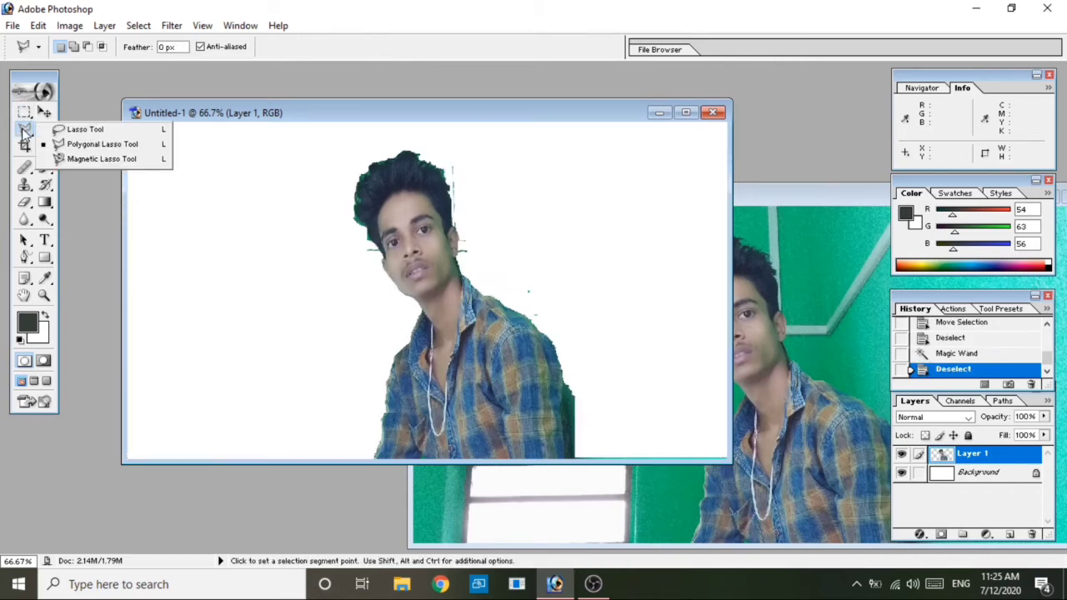
Outline the area around the head and right shoulder with the Polygonal Lasso and delete the specks.
click(104, 144)
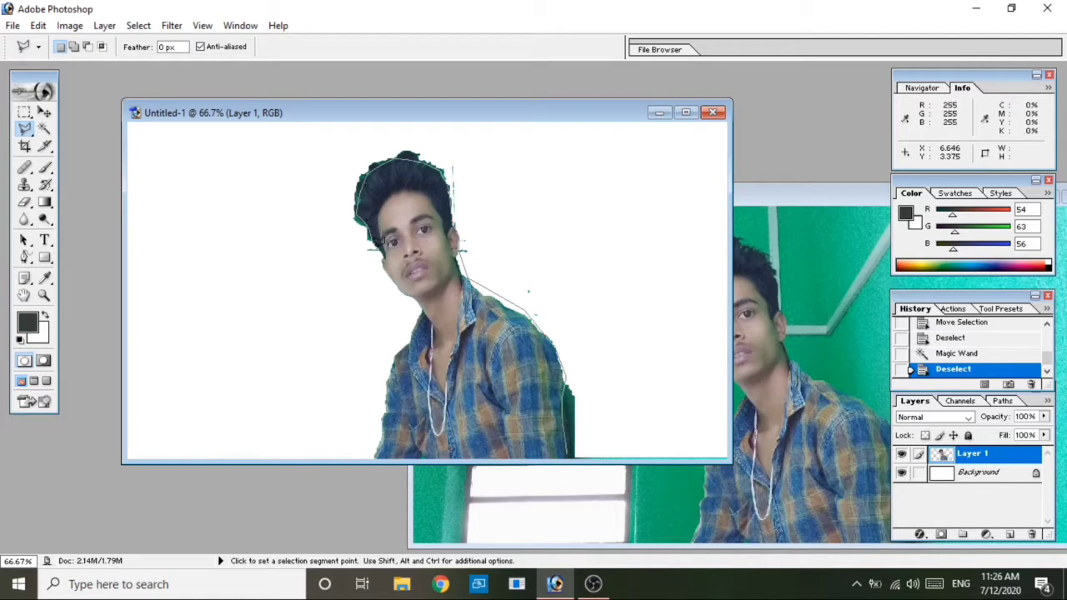
click(349, 281)
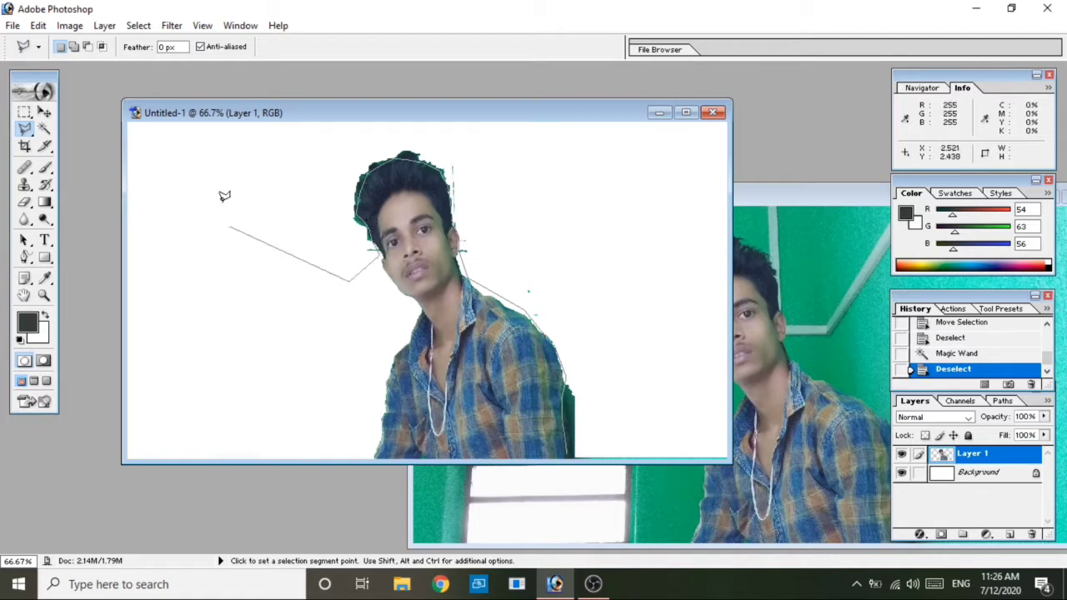
click(222, 208)
click(239, 142)
click(480, 124)
click(634, 233)
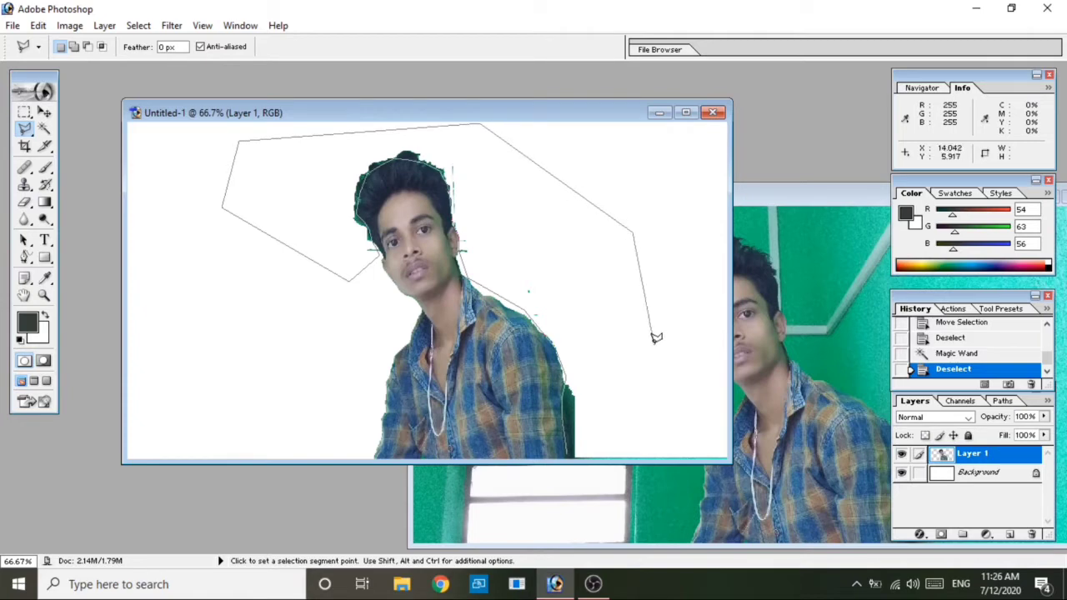
click(653, 360)
click(631, 443)
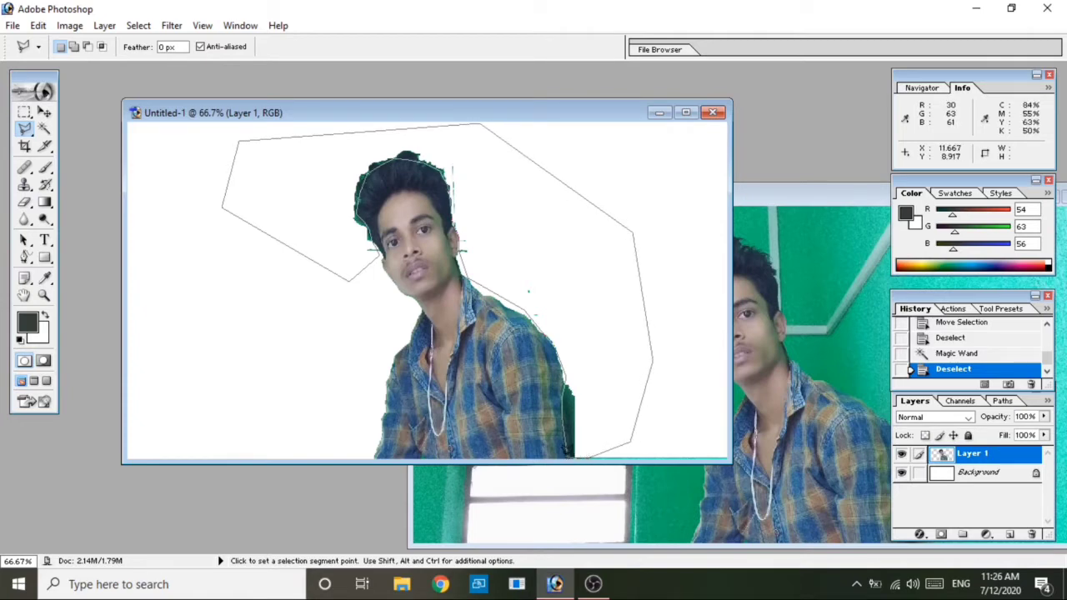
double_click(570, 457)
key(Delete)
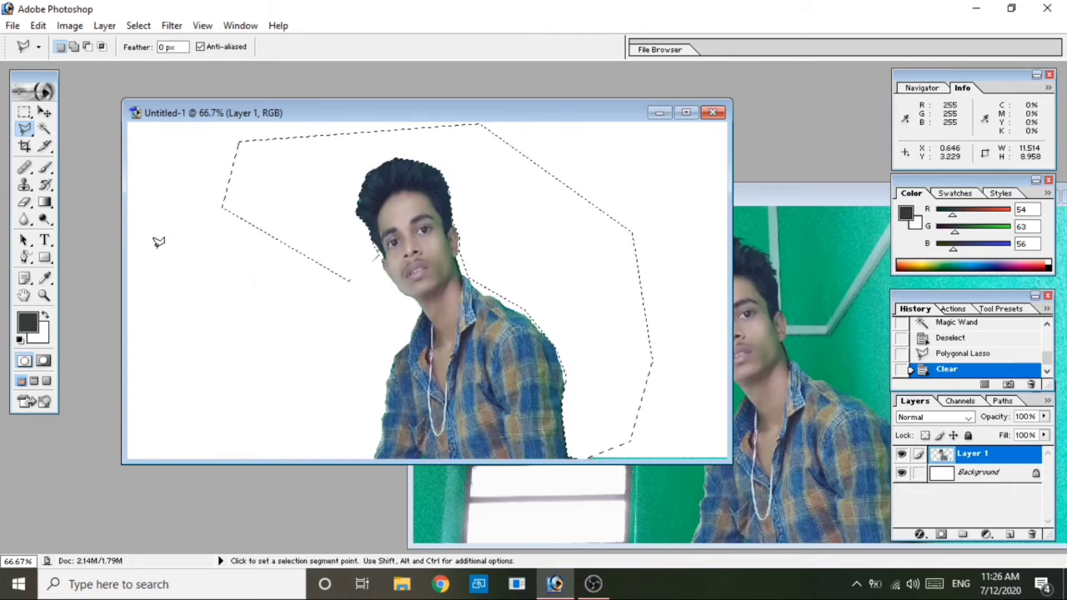
Deselect, attempt a tiny polygon on the left, and dismiss the 'No pixels were selected' warning.
key(ctrl+d)
click(184, 288)
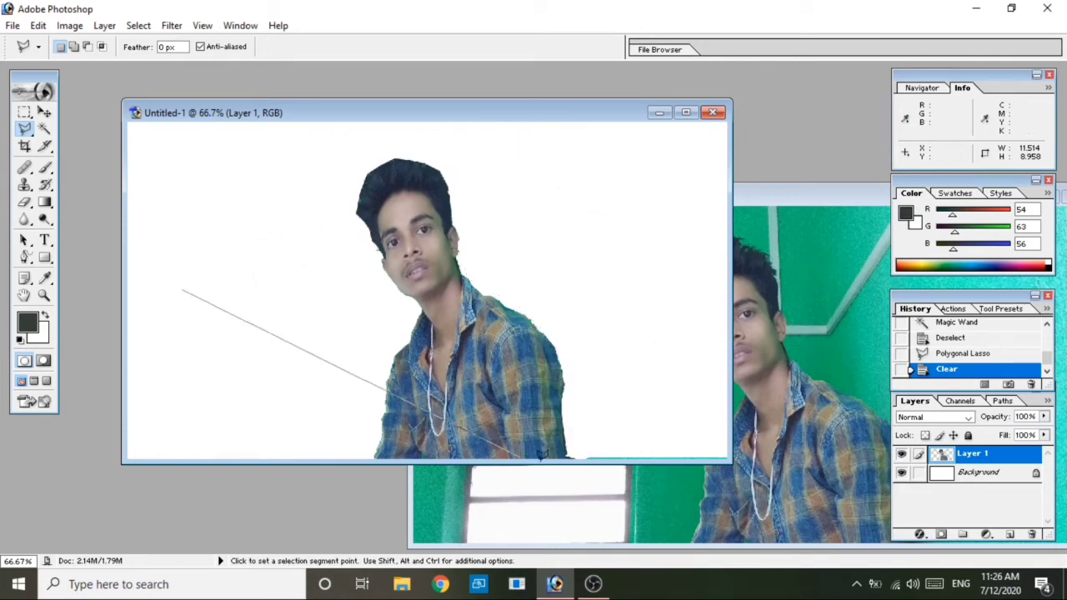
double_click(188, 280)
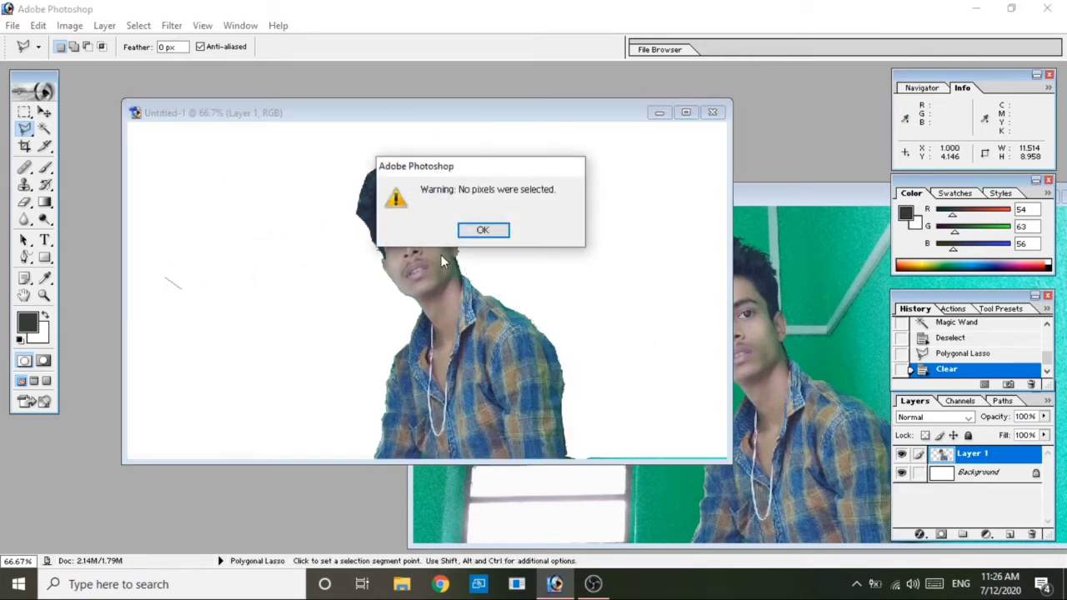
click(481, 229)
Clear a rectangular block at the bottom-right corner beside the man's arm to white and deselect.
click(25, 112)
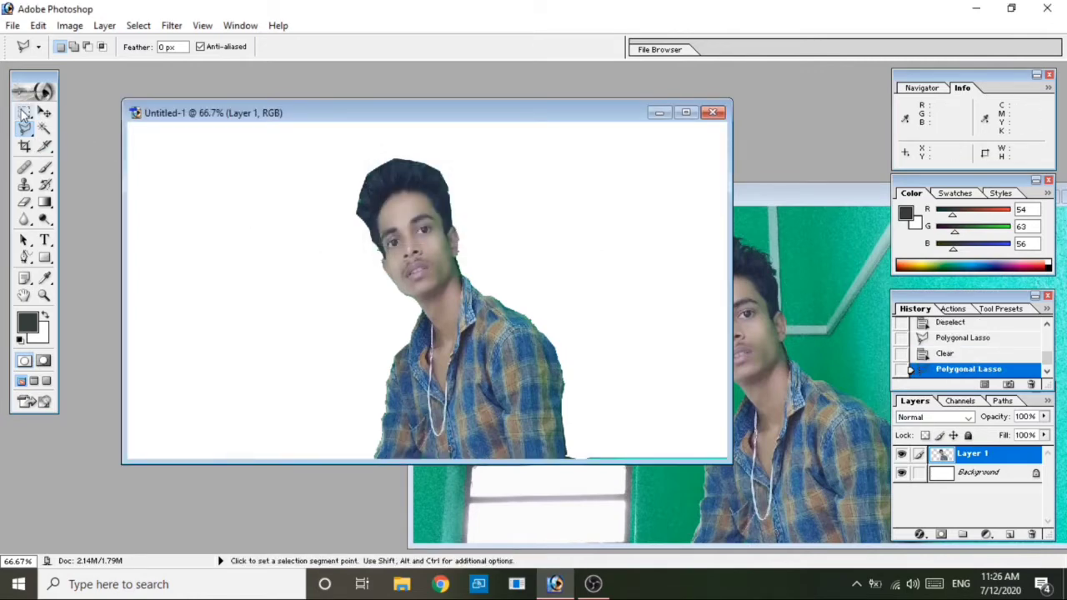
drag(570, 312, 734, 463)
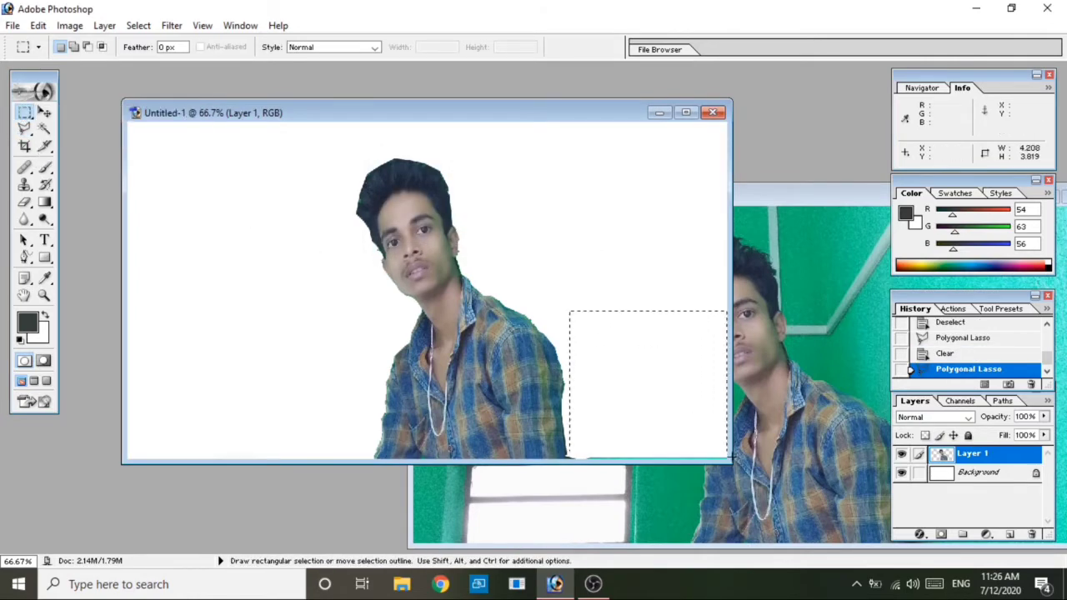
key(Delete)
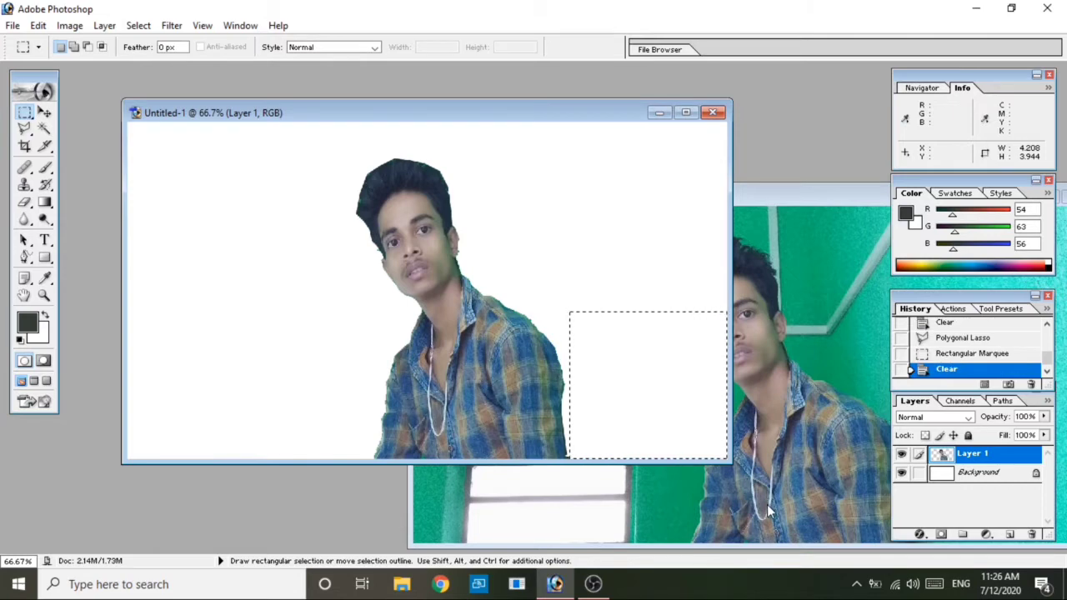
drag(564, 113, 560, 113)
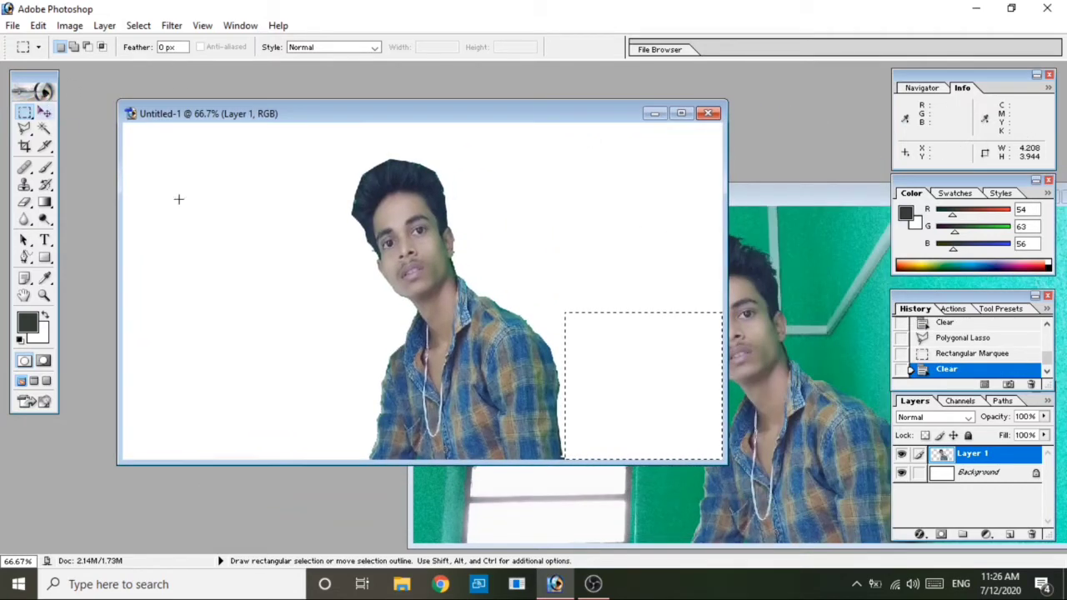
click(484, 219)
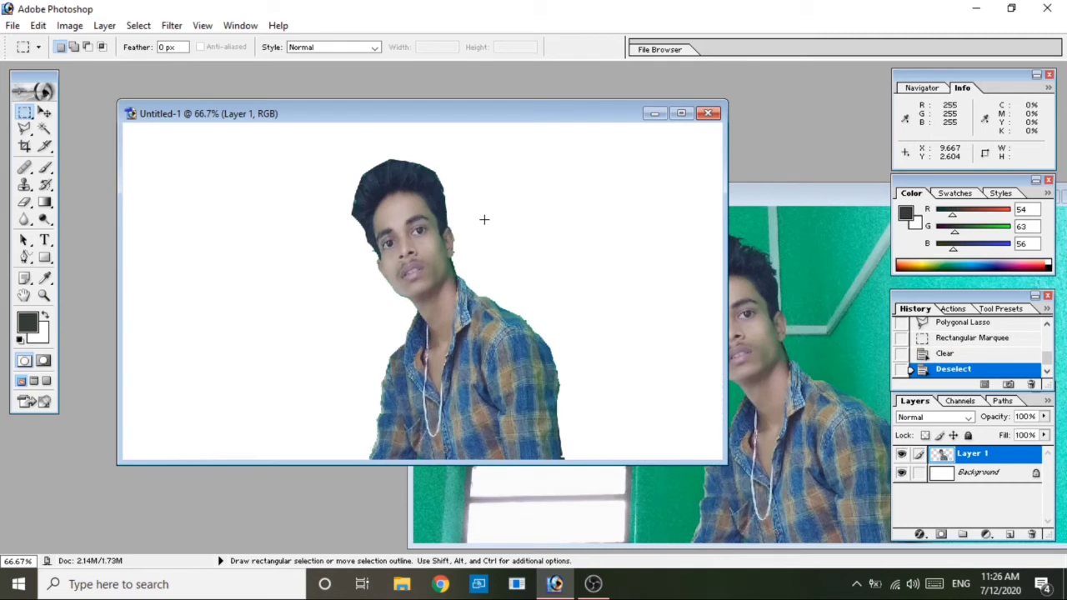
click(47, 112)
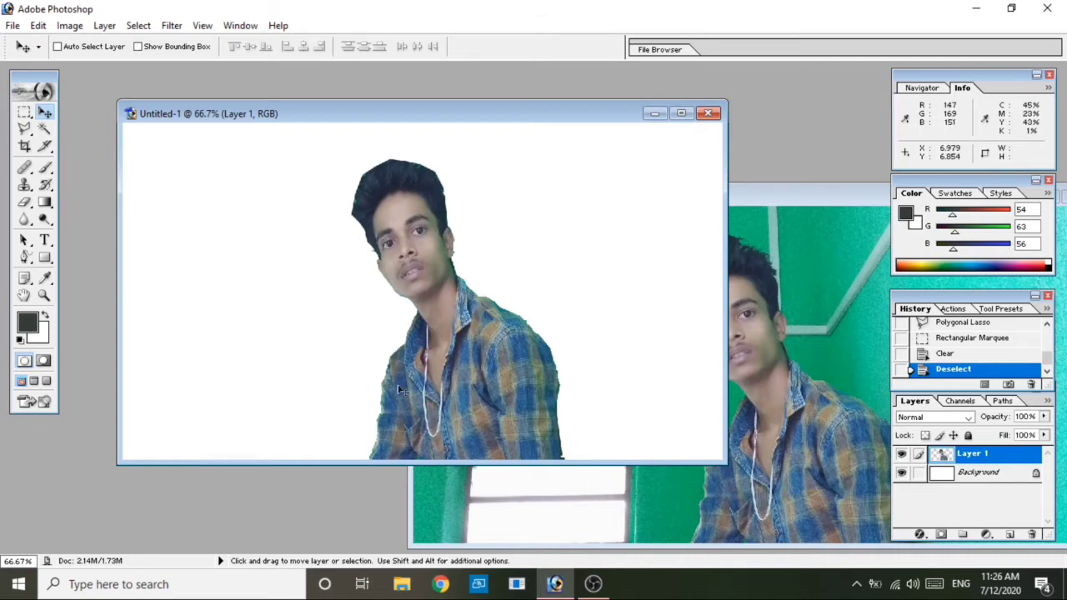
Move the cutout man to the canvas's right side and open the space texture JPEG.
mouse_move(397, 357)
mouse_down()
mouse_move(606, 381)
mouse_move(576, 383)
mouse_up()
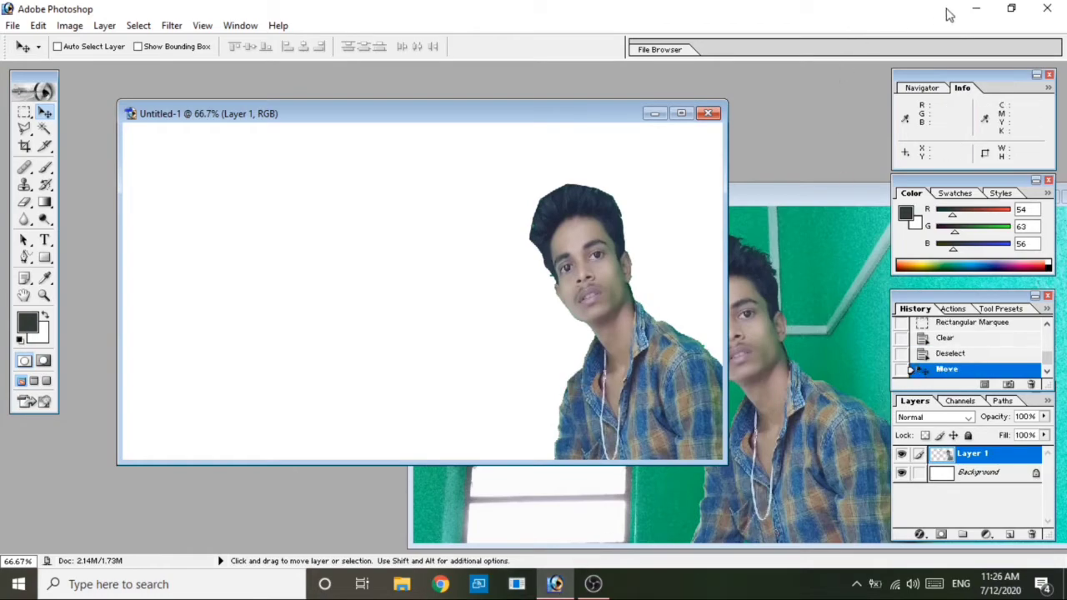
click(975, 8)
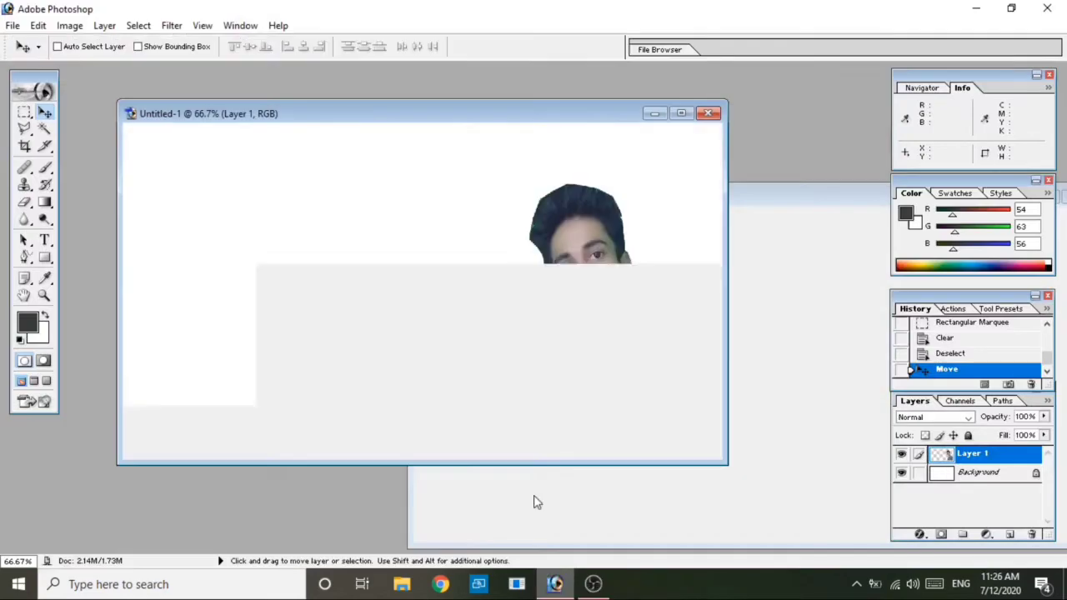
drag(560, 575, 440, 280)
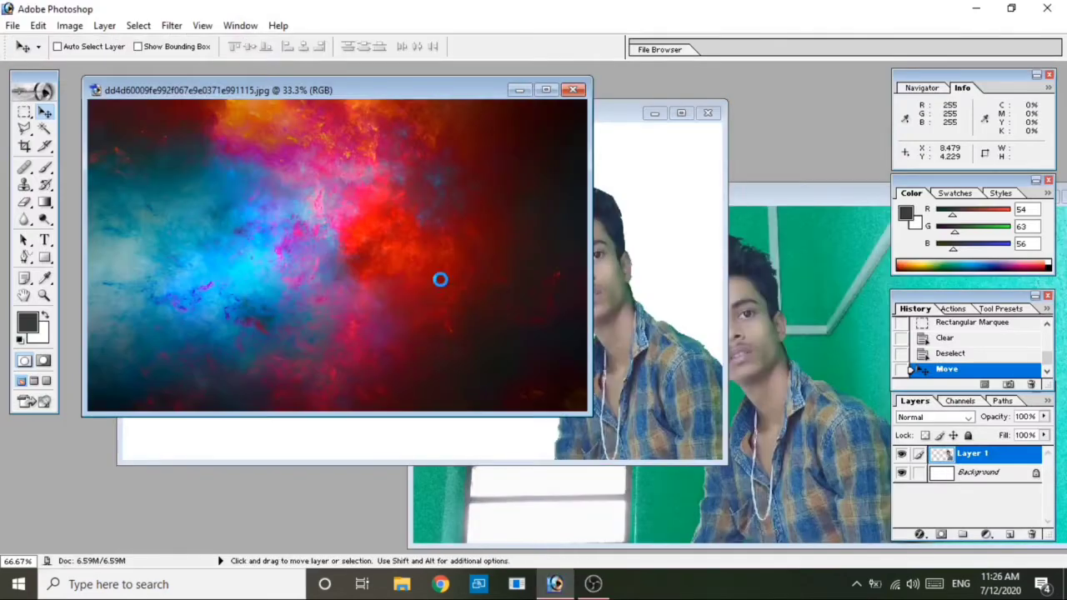
Bring the space texture into Untitled-1 as Layer 2, position it, and move it below the cutout man.
drag(369, 253, 639, 281)
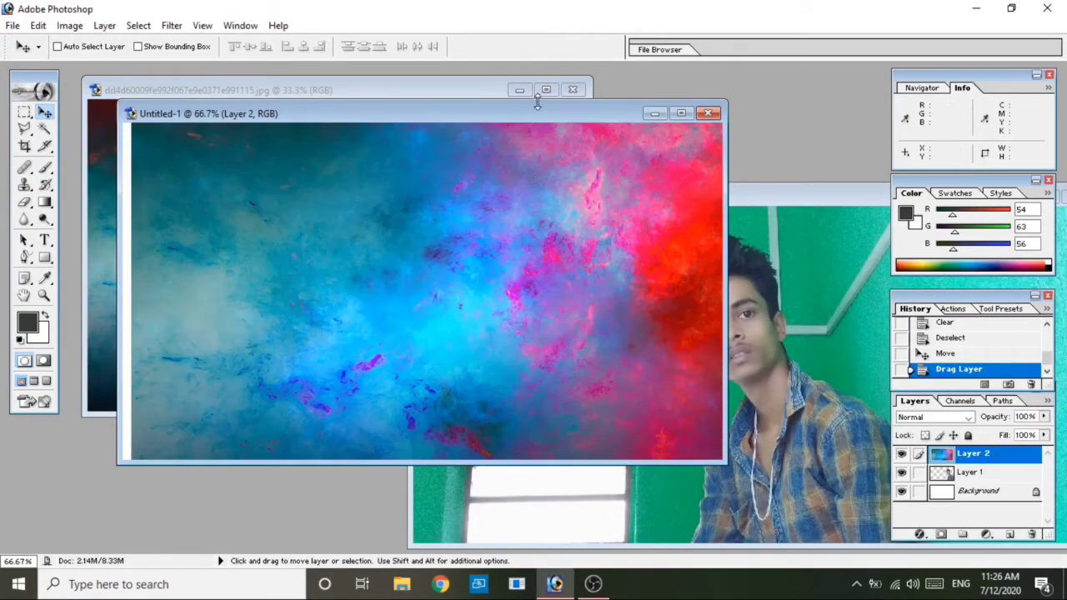
mouse_move(568, 239)
mouse_down()
mouse_move(252, 235)
mouse_move(548, 231)
mouse_move(526, 250)
mouse_move(642, 237)
mouse_up()
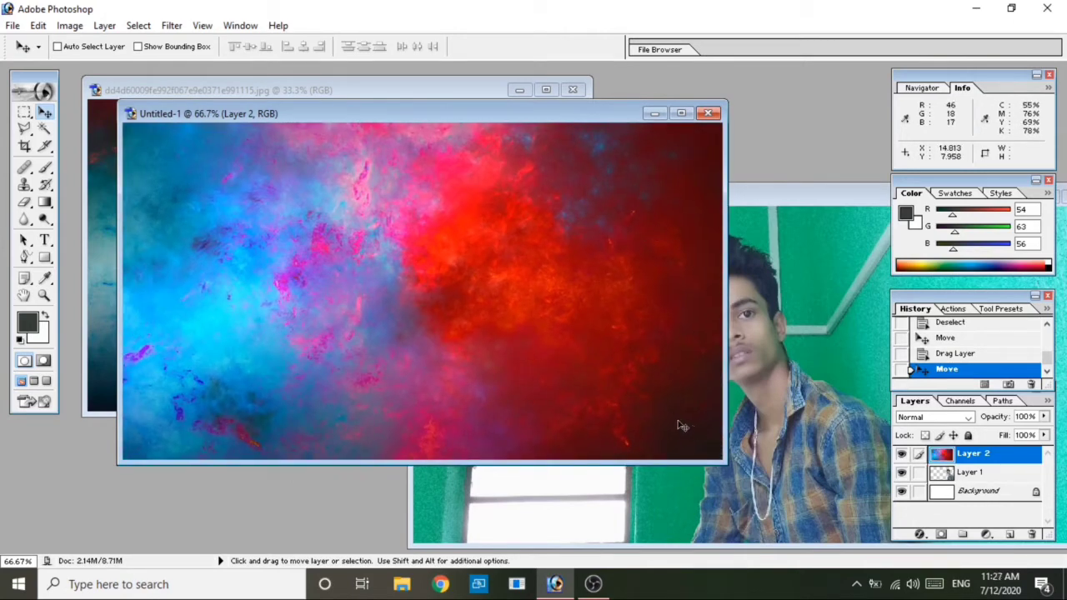
click(967, 472)
click(969, 455)
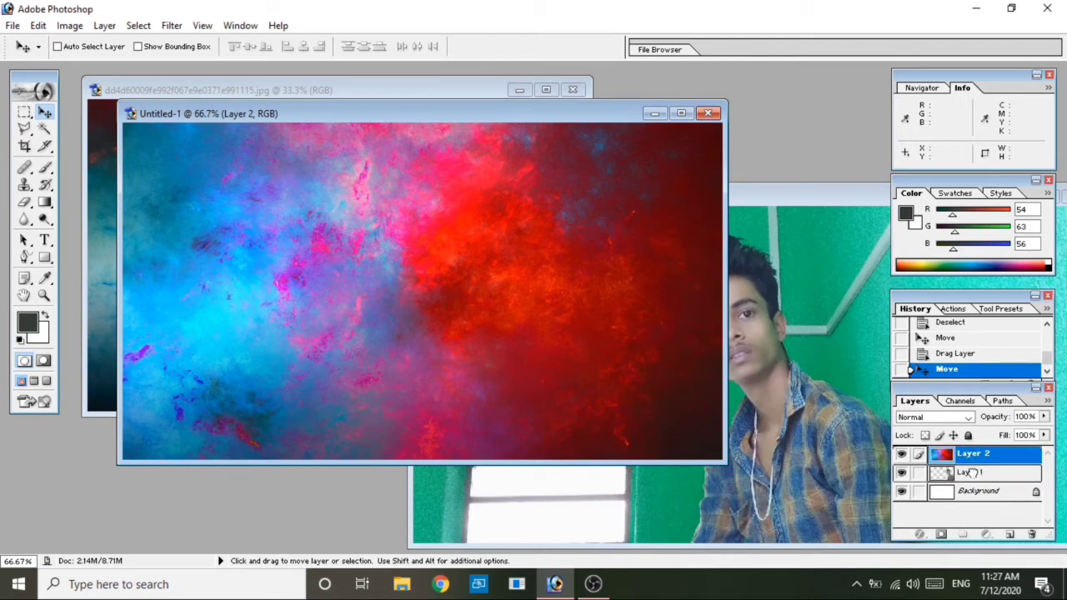
click(969, 472)
drag(971, 455, 971, 480)
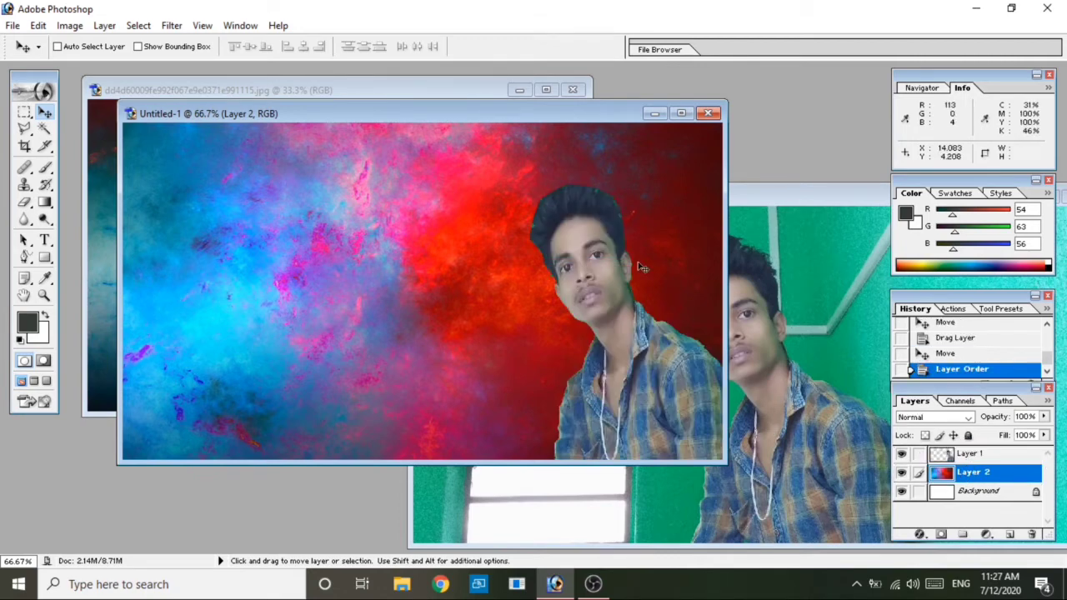
mouse_move(611, 353)
mouse_down()
mouse_move(628, 337)
mouse_move(605, 385)
mouse_up()
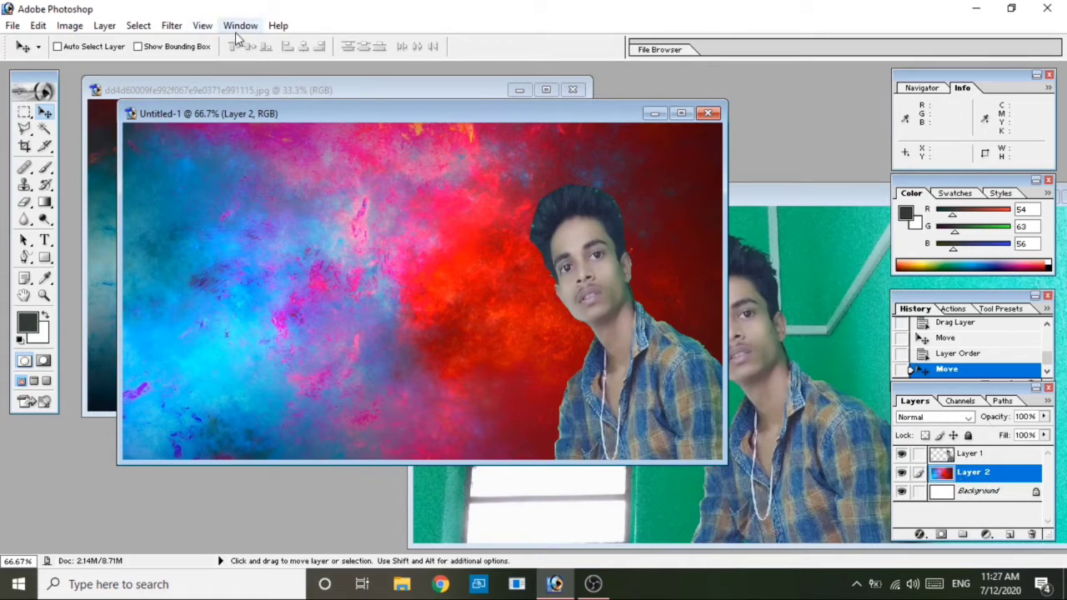
Apply a 7.1-pixel Gaussian Blur to the red-blue space texture layer.
click(172, 25)
mouse_move(191, 140)
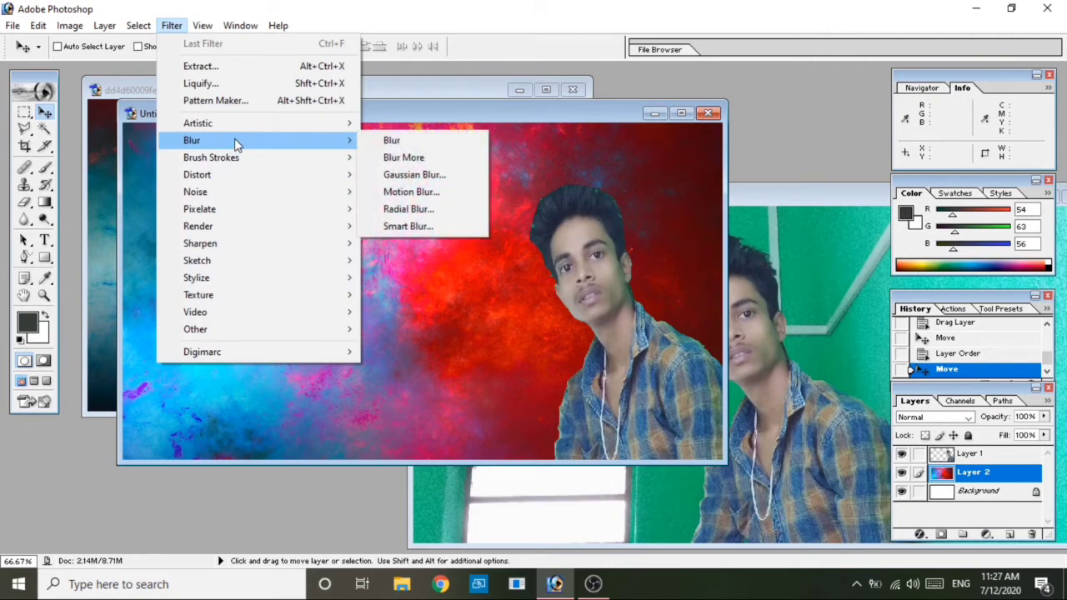
click(413, 176)
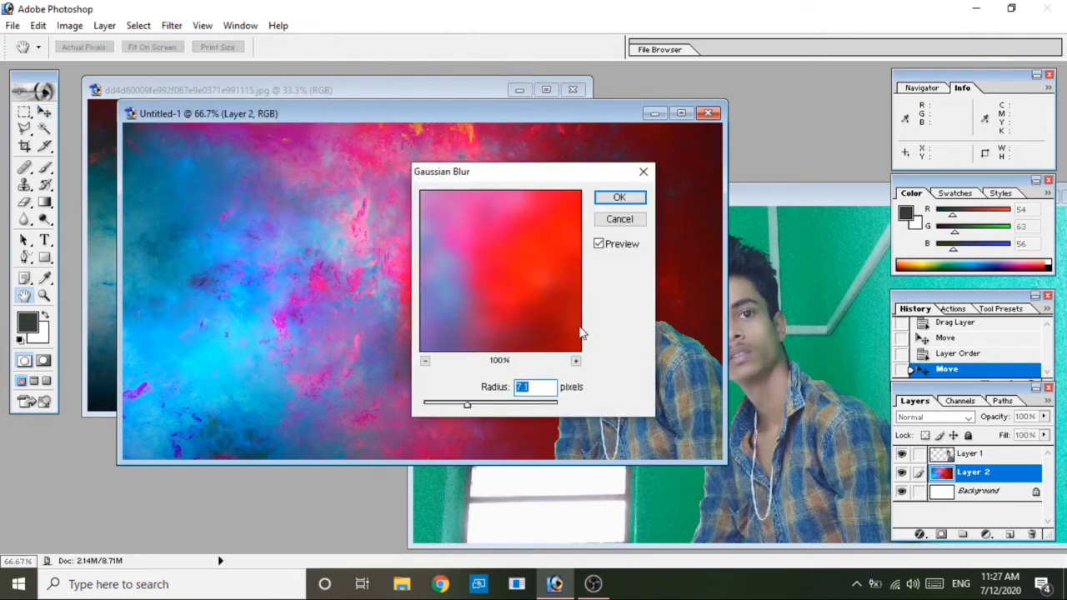
click(621, 197)
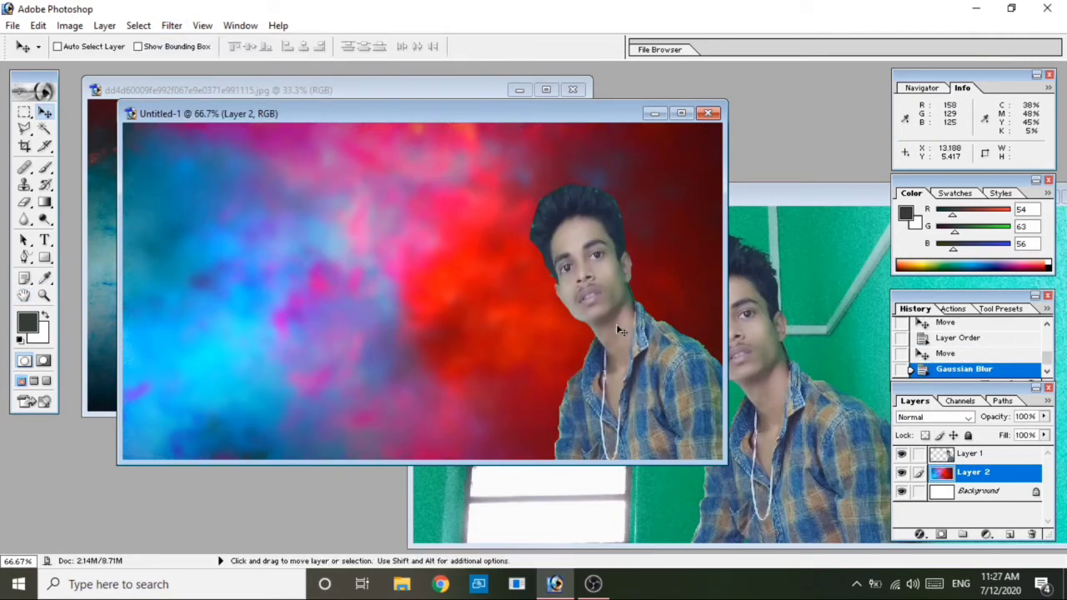
click(45, 240)
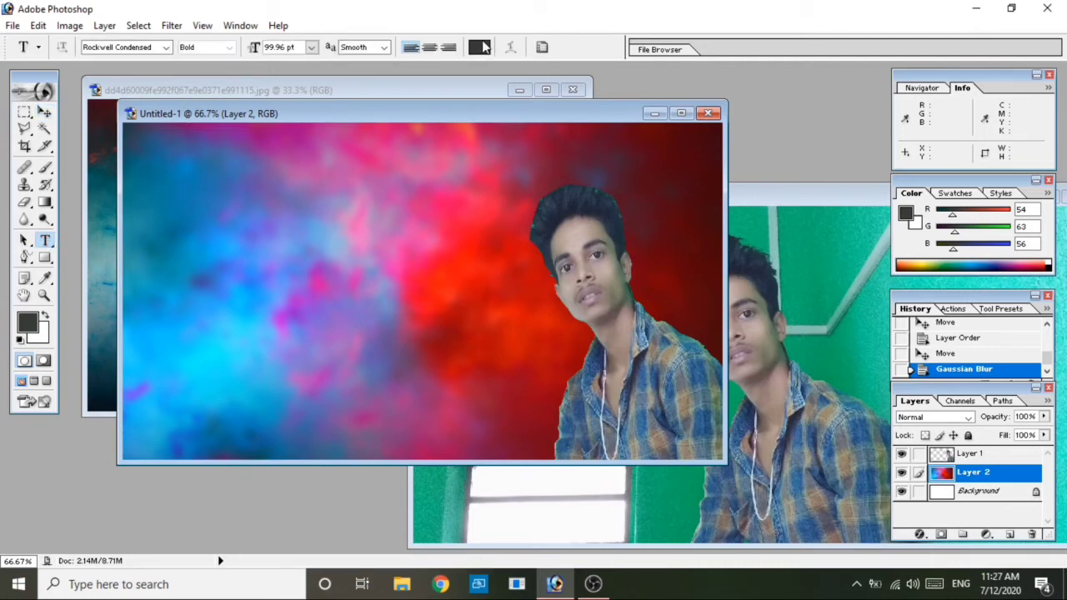
Set the text colour to near-white EDF7EF.
click(482, 47)
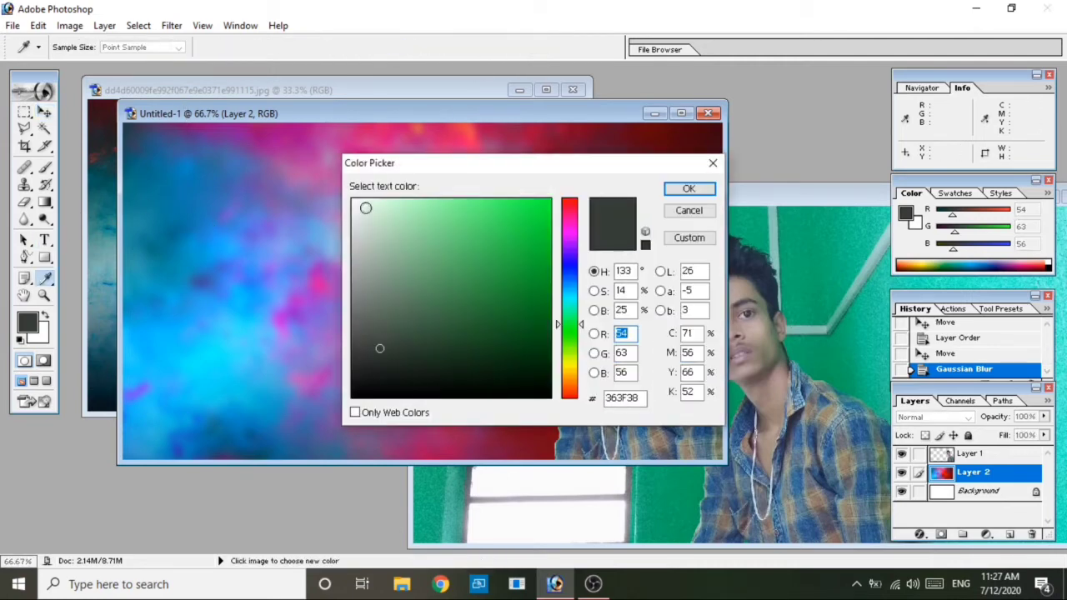
click(361, 214)
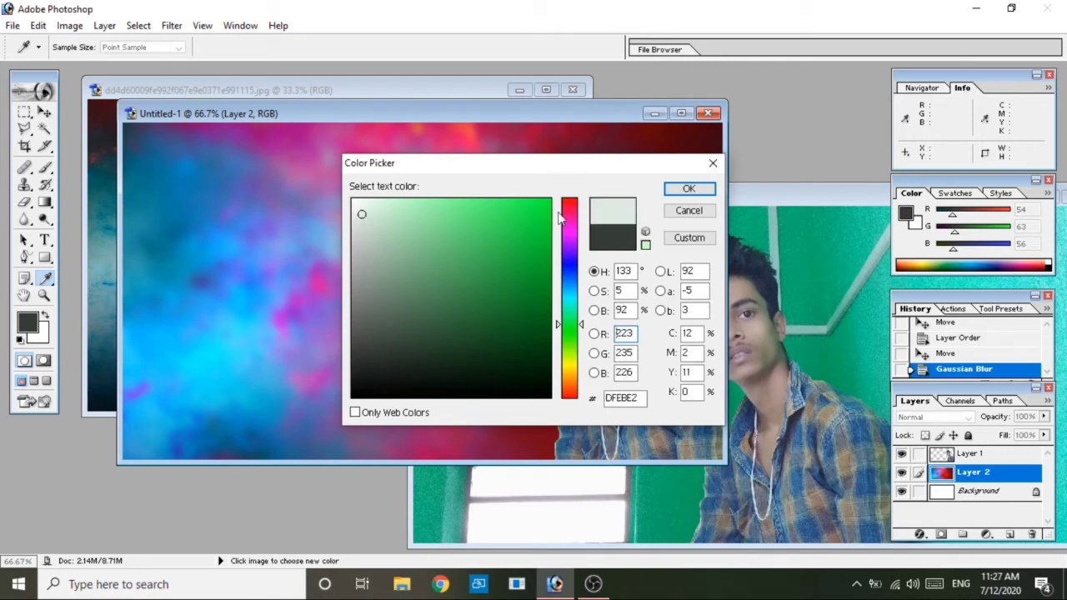
click(359, 205)
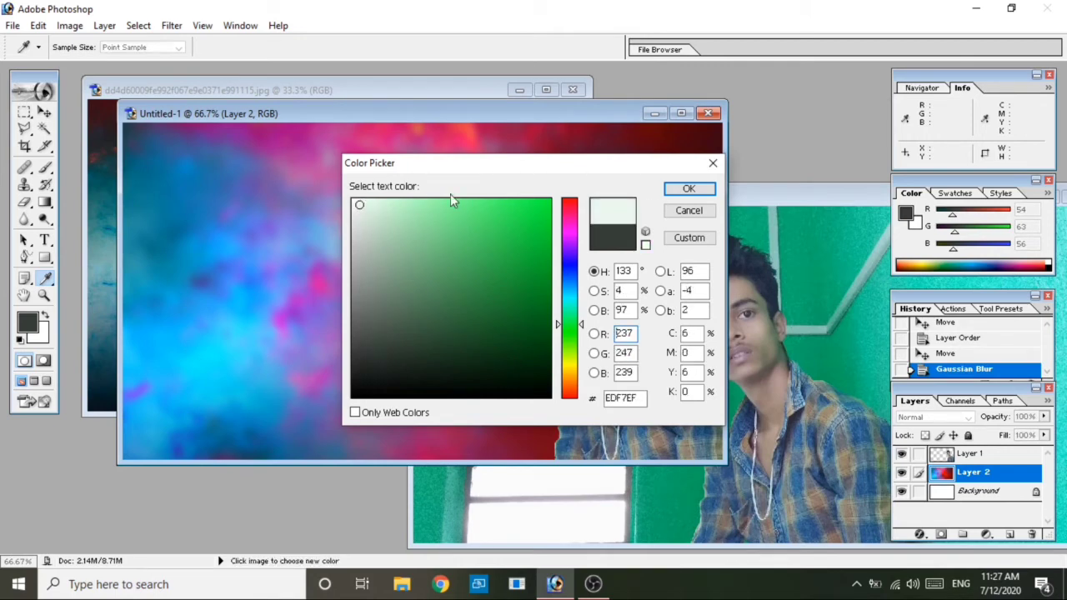
click(688, 189)
Type 'HOW TO MAKE' in the upper left, rotate it about -29°, and commit.
drag(155, 172, 481, 259)
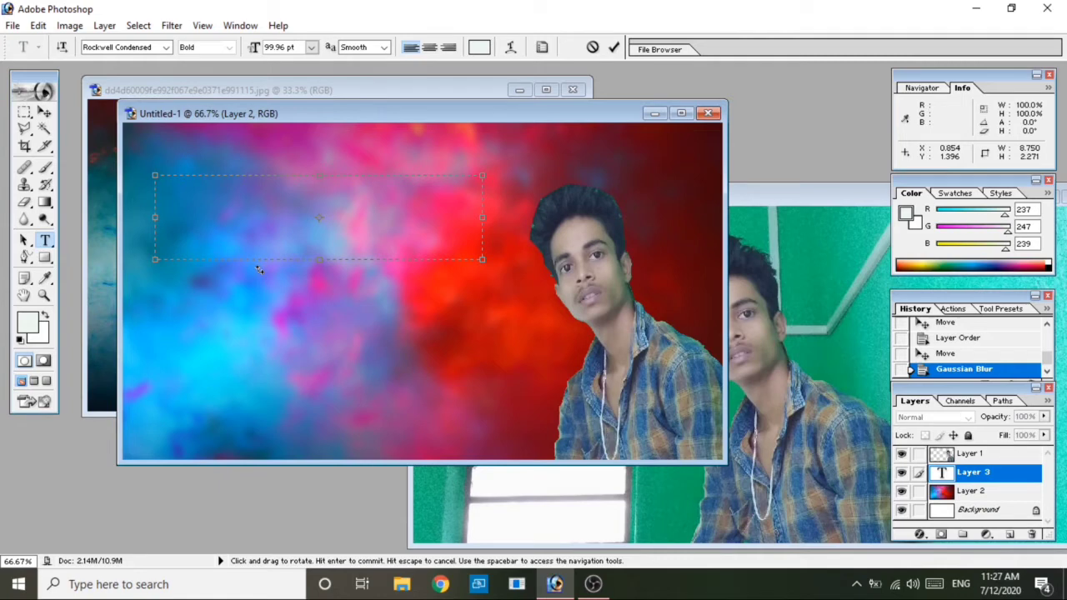
text(HOW)
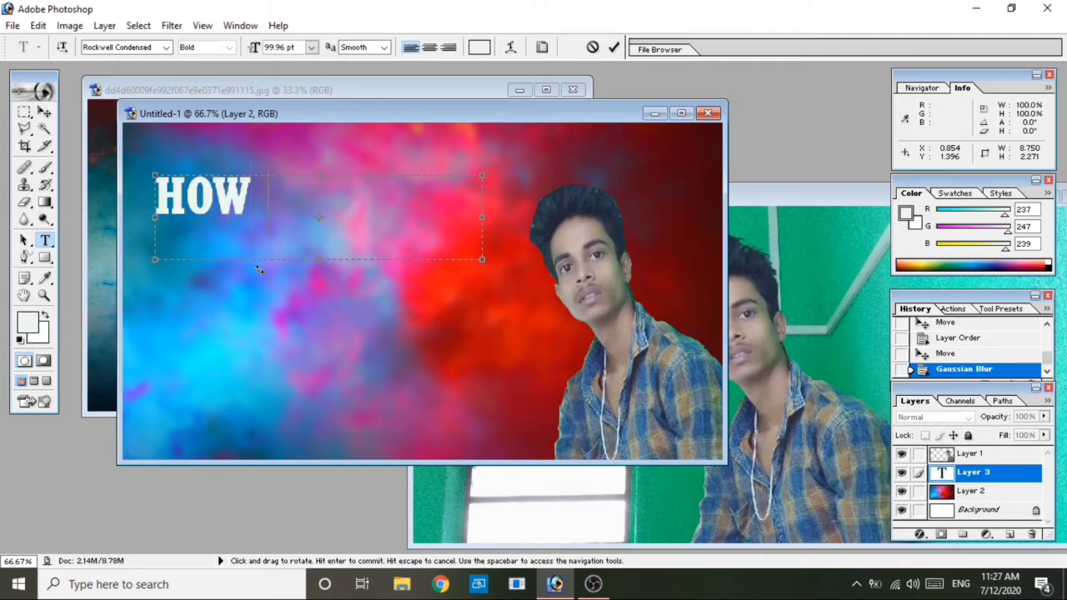
text( TO)
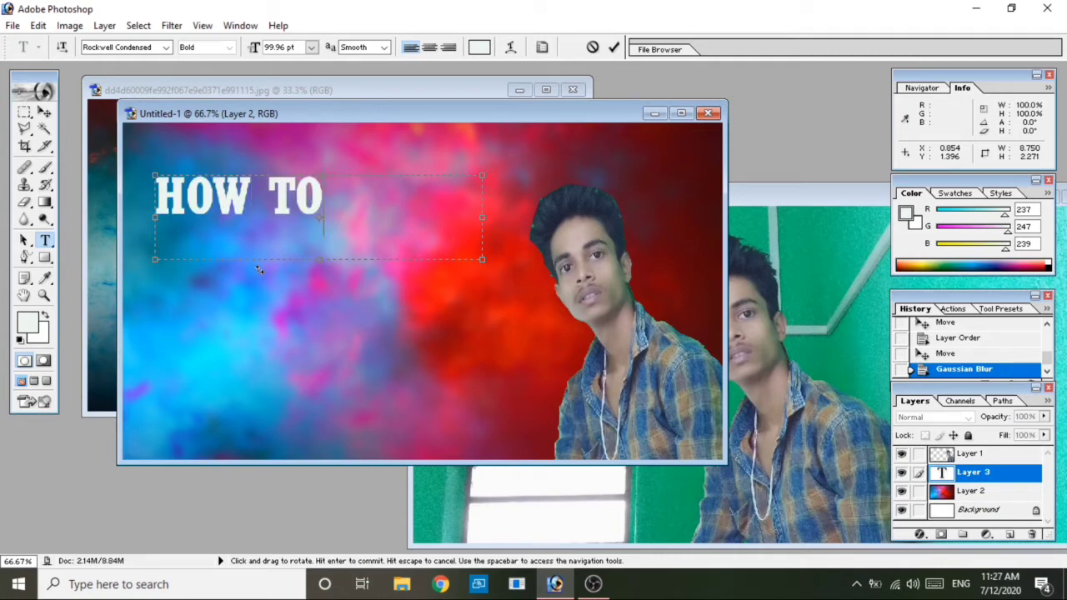
text( MAK)
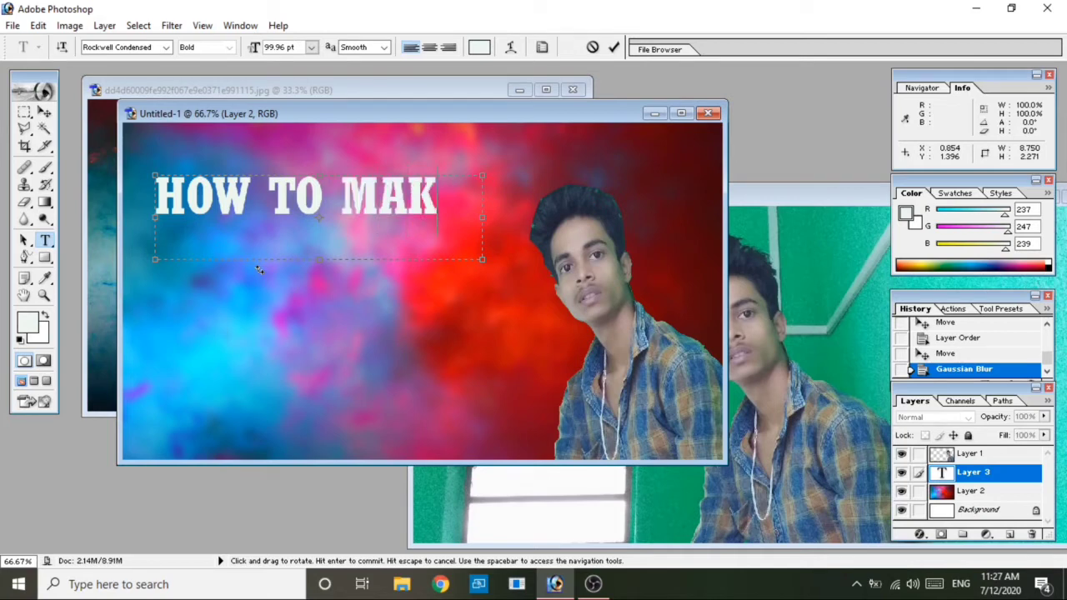
text(E)
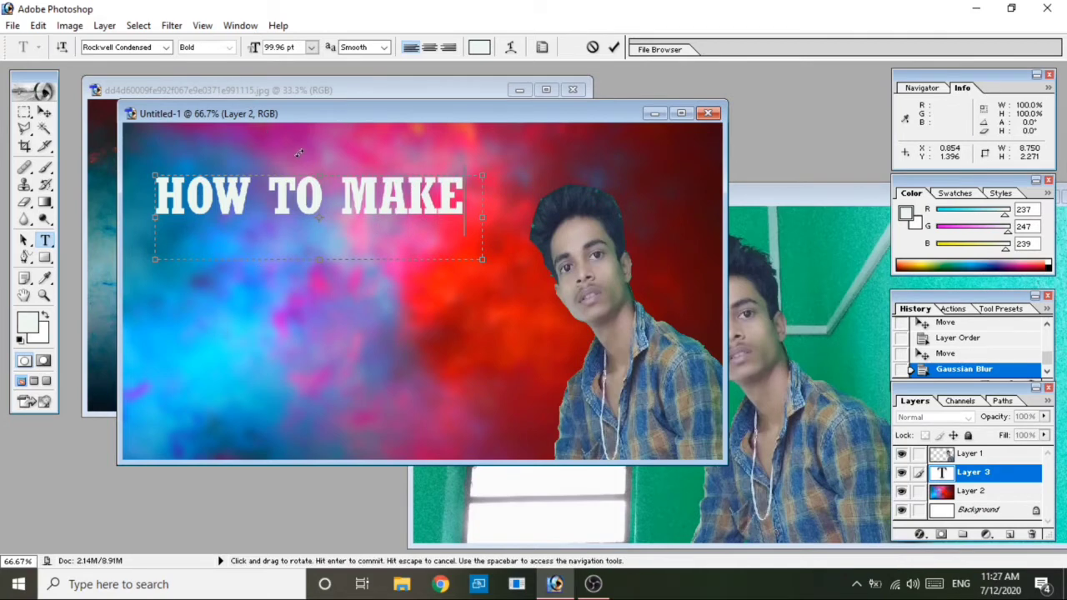
drag(339, 257, 355, 242)
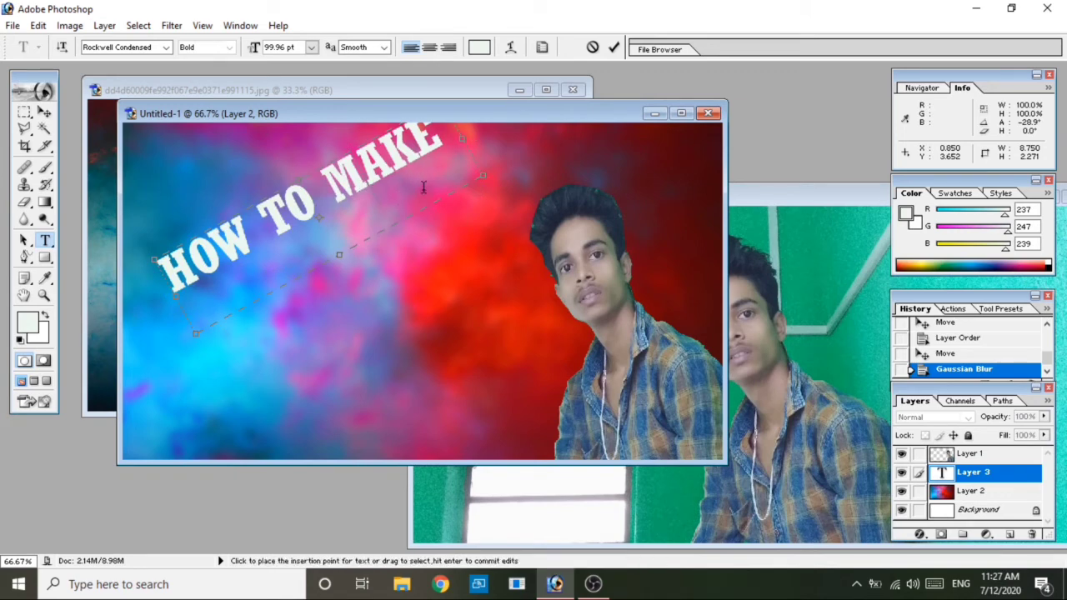
drag(404, 185, 401, 210)
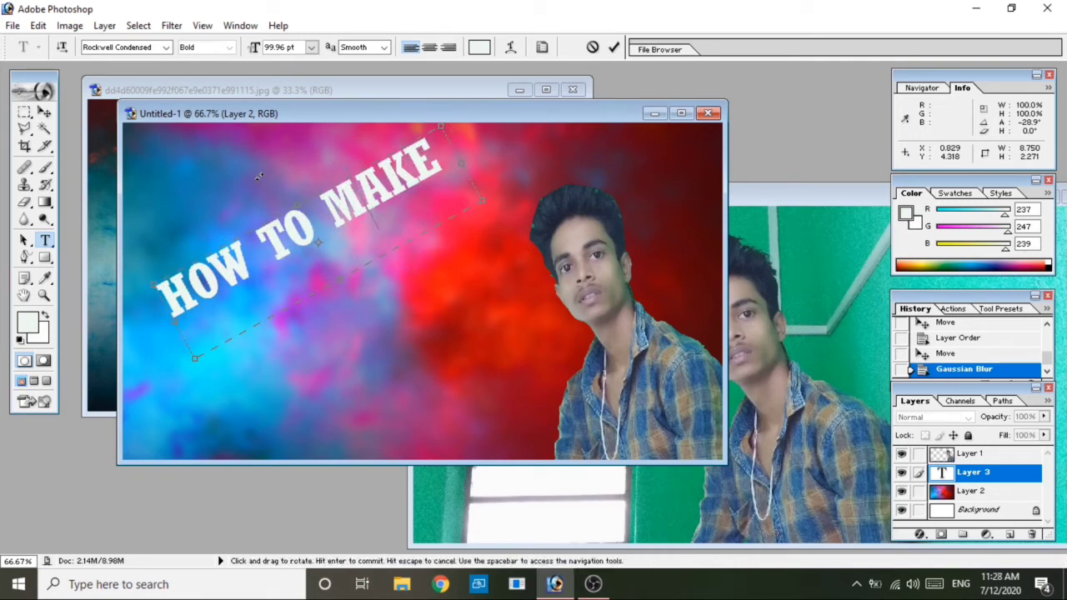
click(614, 48)
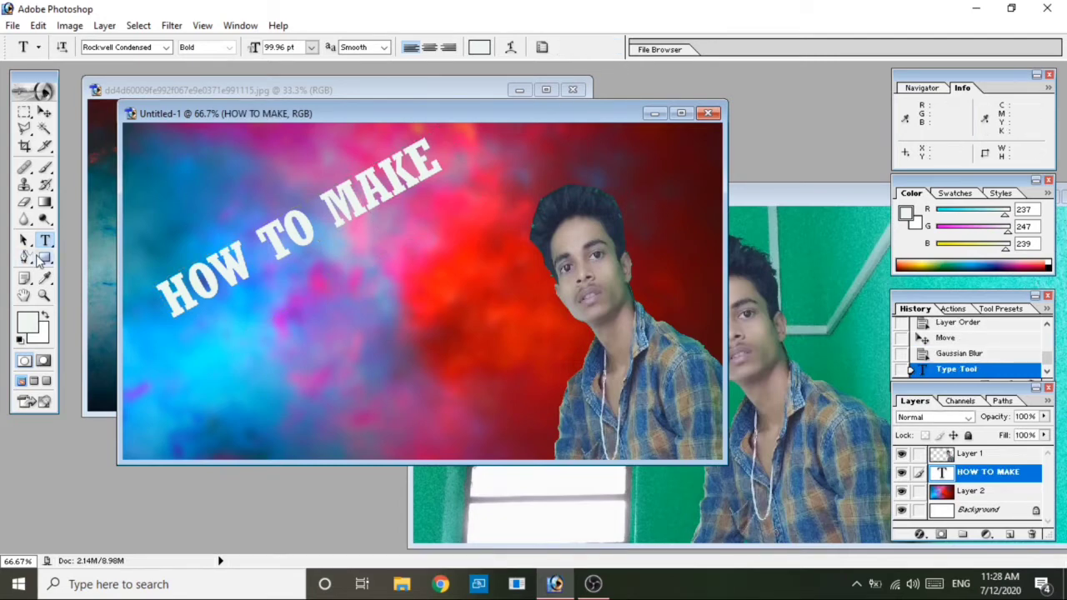
Draw a rectangle banner across the upper-left area.
click(45, 260)
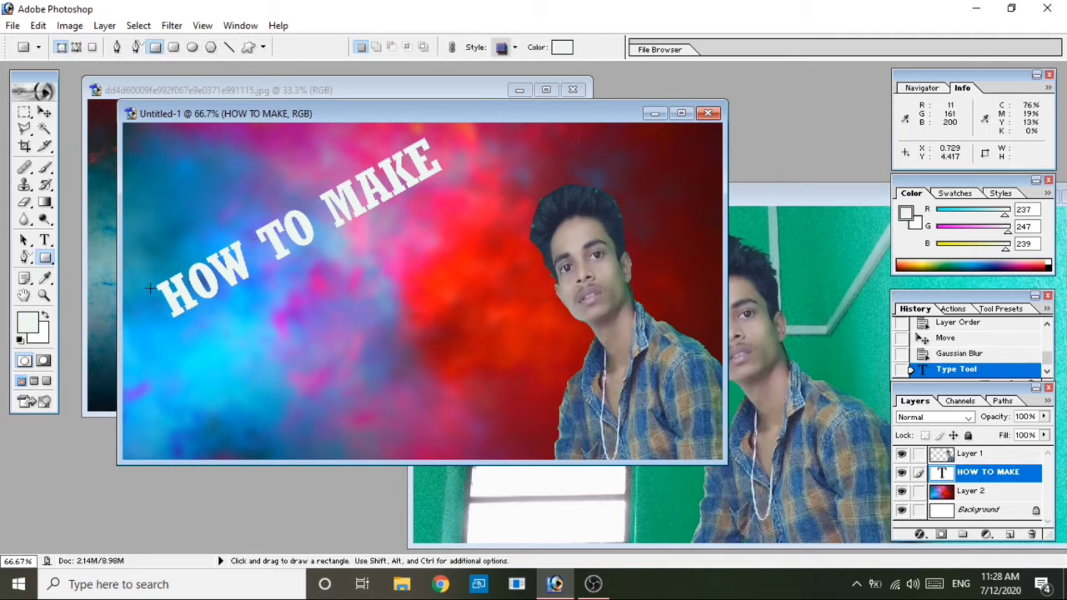
mouse_move(149, 287)
mouse_down()
mouse_move(477, 173)
mouse_move(517, 204)
mouse_up()
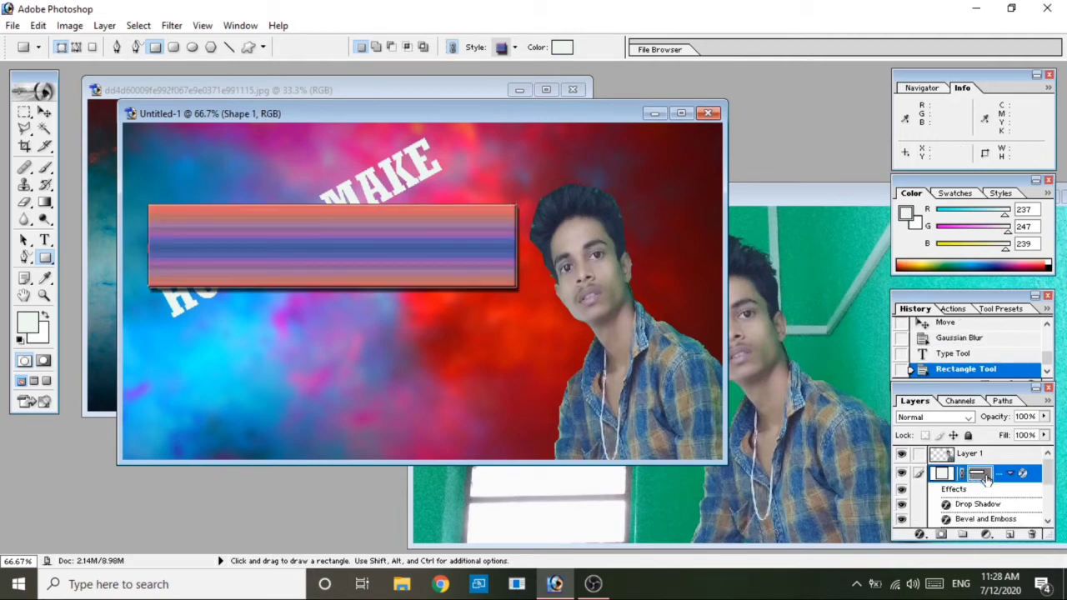
click(22, 116)
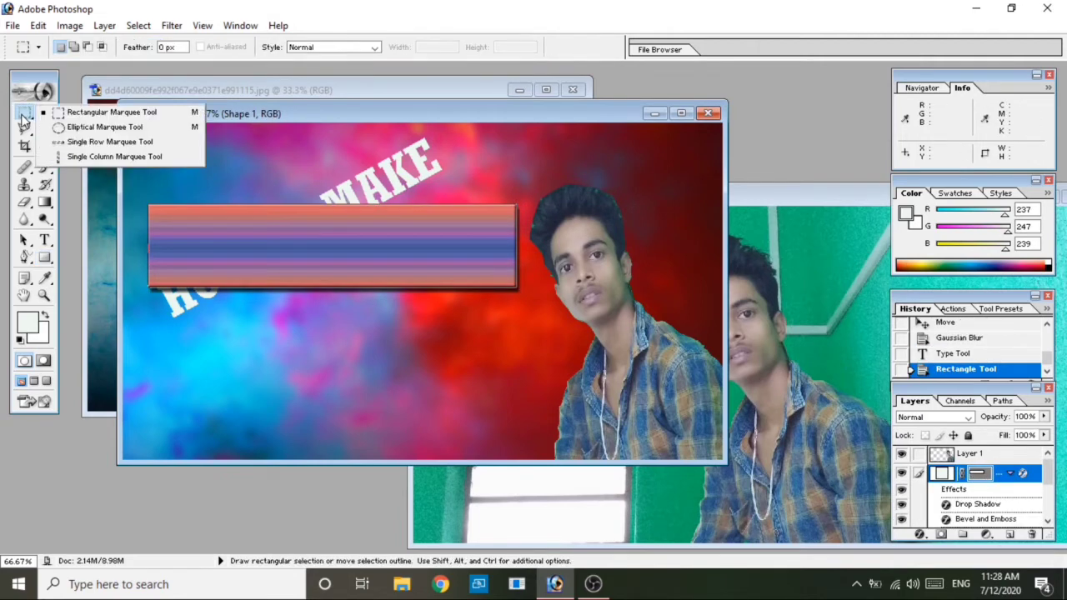
click(104, 112)
Free-transform the banner to about 30° rotation, 92.5% by 80.4% scale, under the title.
right_click(317, 240)
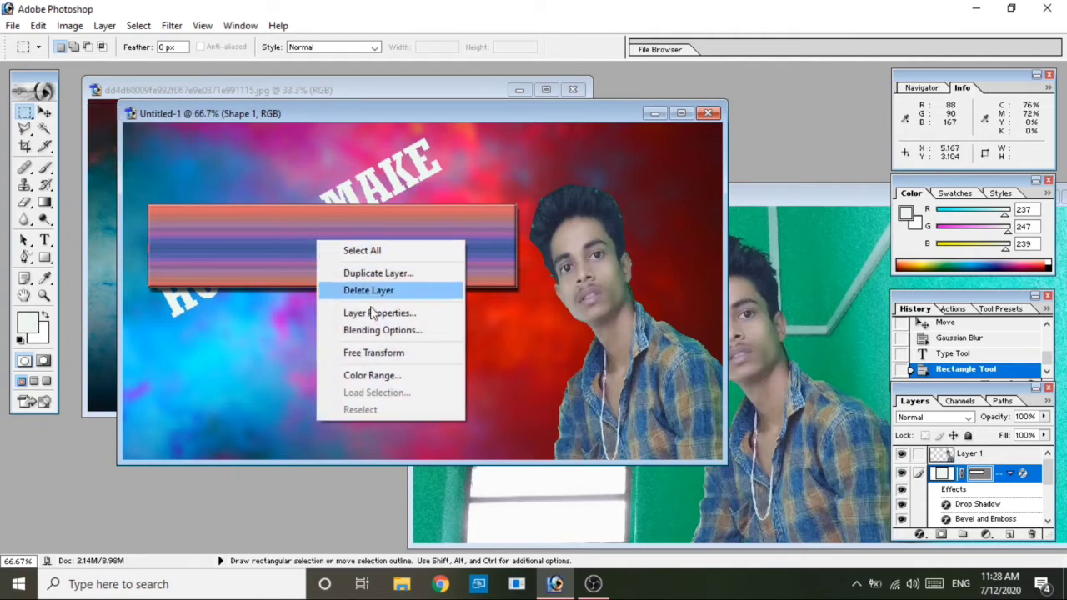
click(386, 356)
mouse_move(324, 179)
mouse_down()
mouse_move(231, 153)
mouse_move(273, 159)
mouse_up()
drag(377, 242, 347, 229)
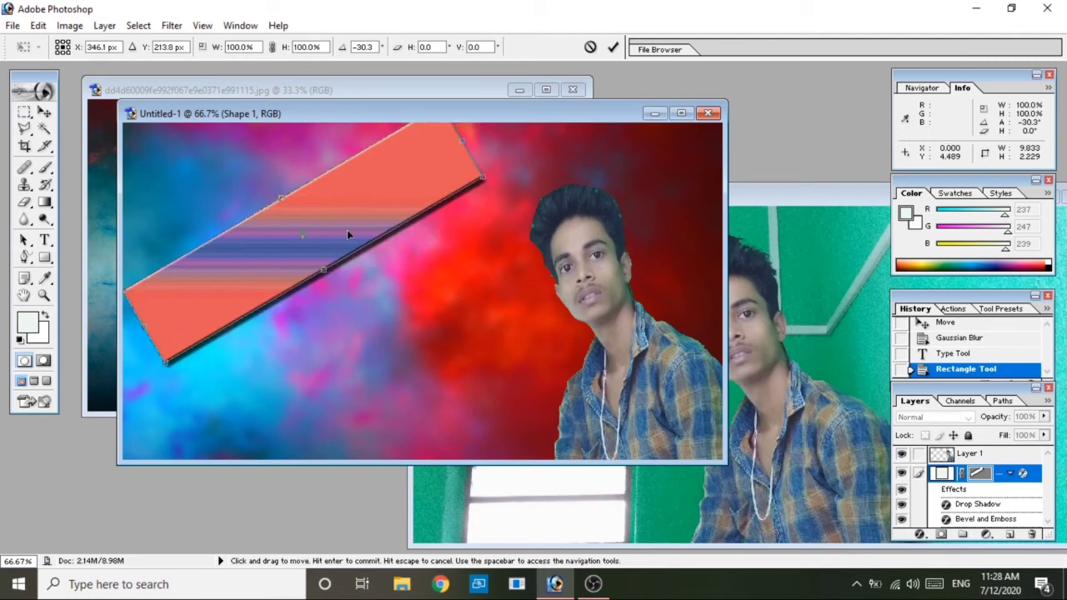
mouse_move(479, 104)
mouse_down()
mouse_move(377, 194)
mouse_move(428, 186)
mouse_up()
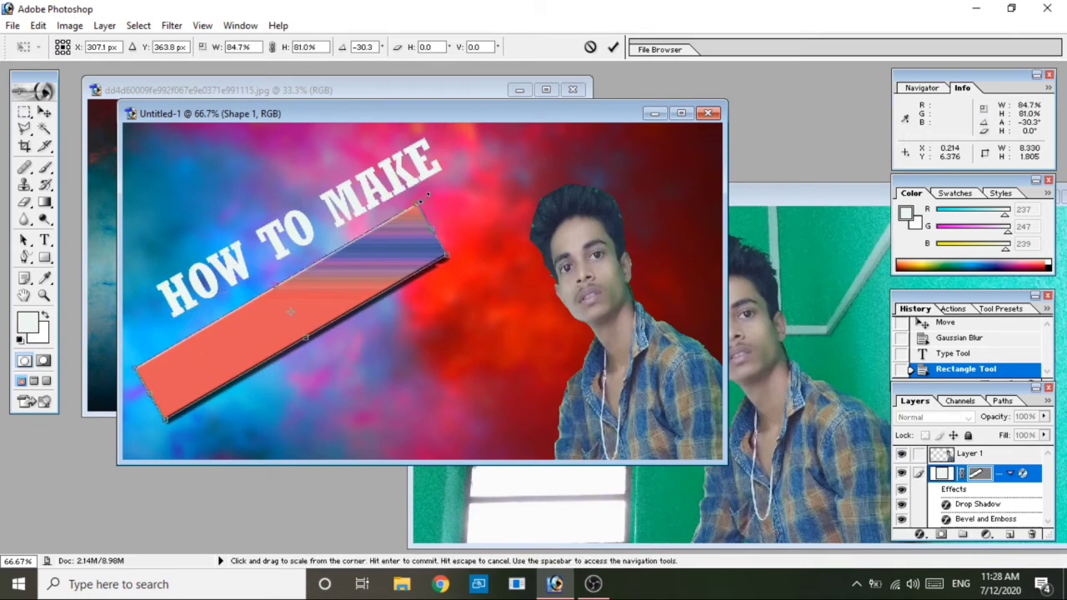
drag(353, 254, 355, 188)
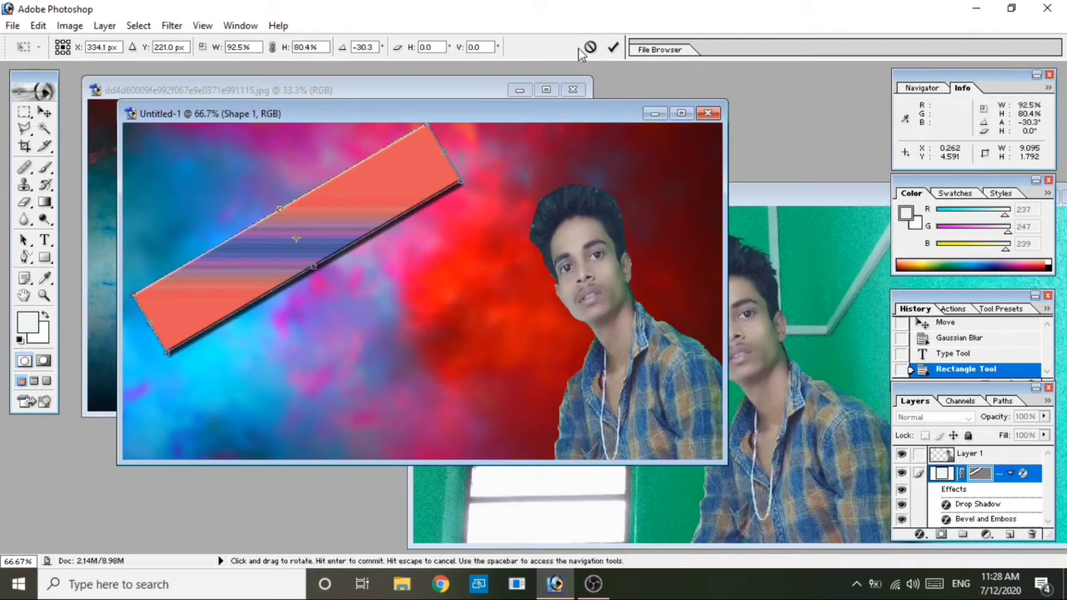
click(611, 48)
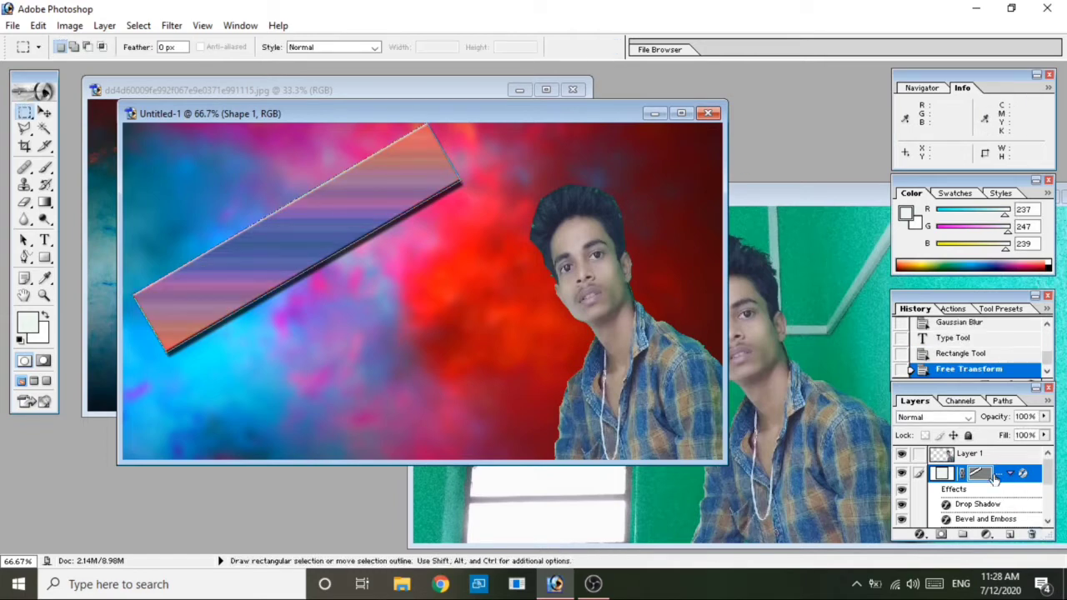
Move the HOW TO MAKE text layer above the rectangle shape layer.
scroll(1004, 502, down, 3)
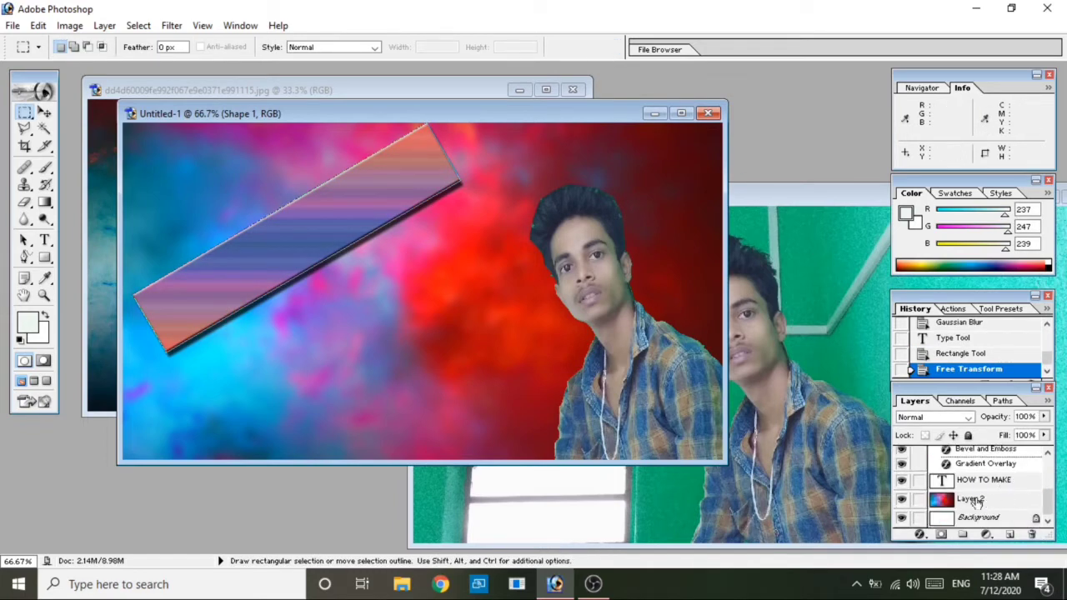
click(986, 481)
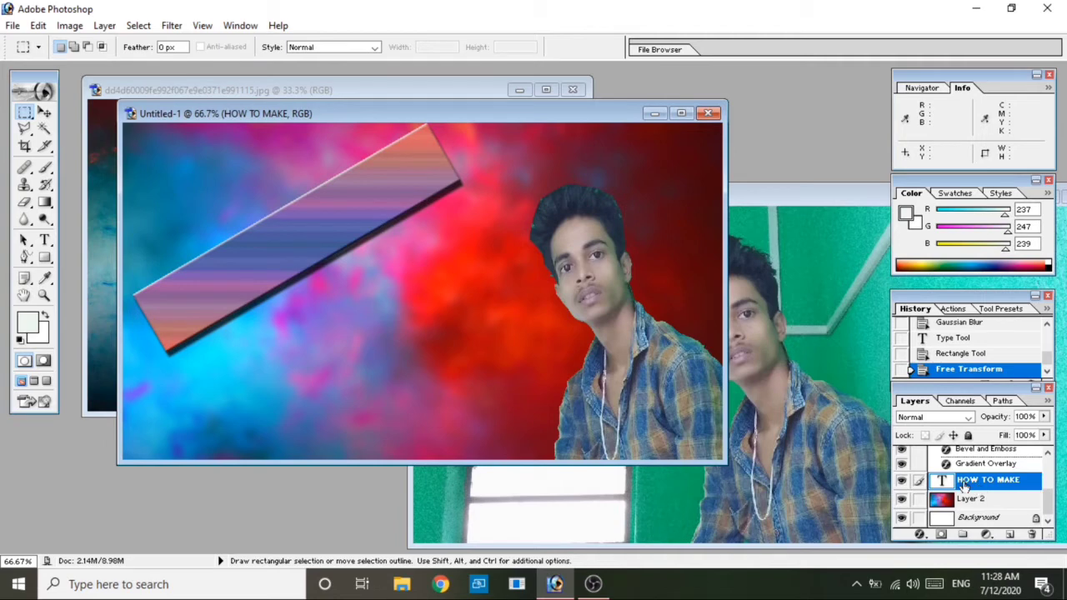
drag(996, 489, 998, 486)
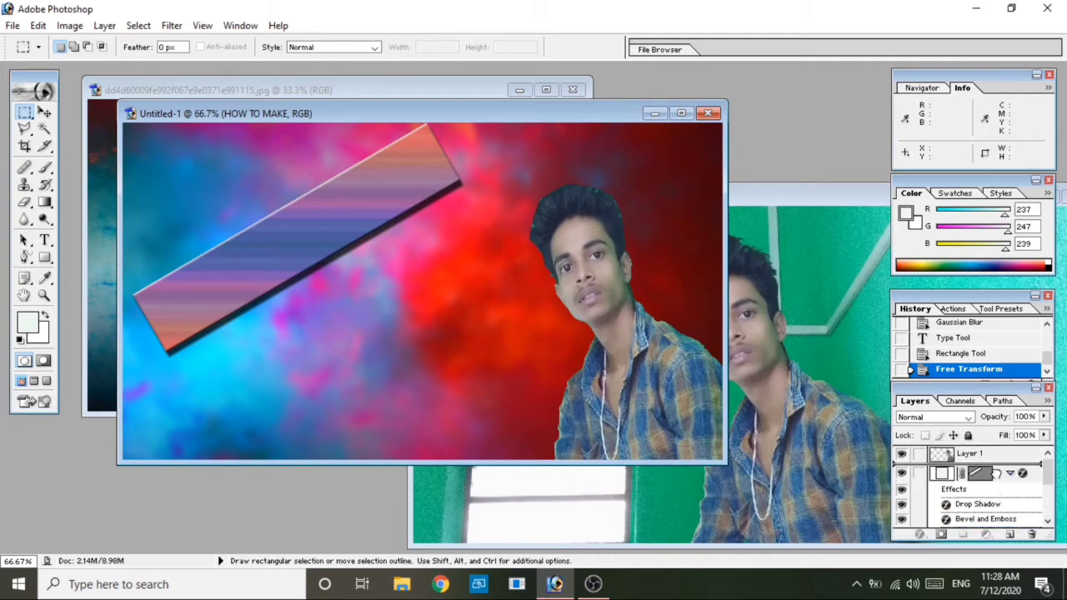
drag(995, 477, 996, 474)
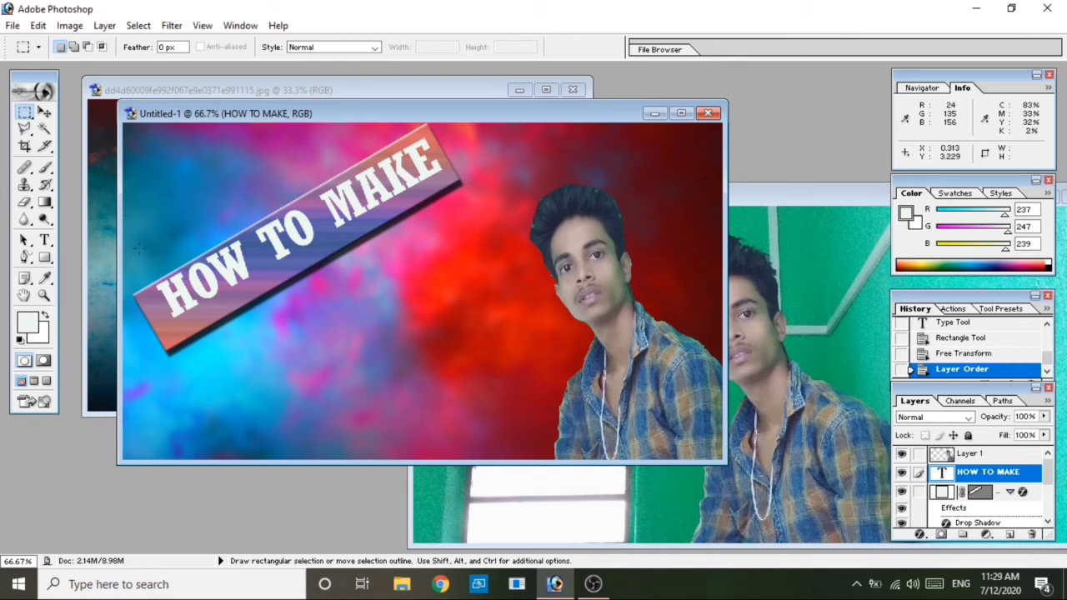
Rotate the HOW TO MAKE text about -1.7° with Free Transform and commit.
right_click(268, 265)
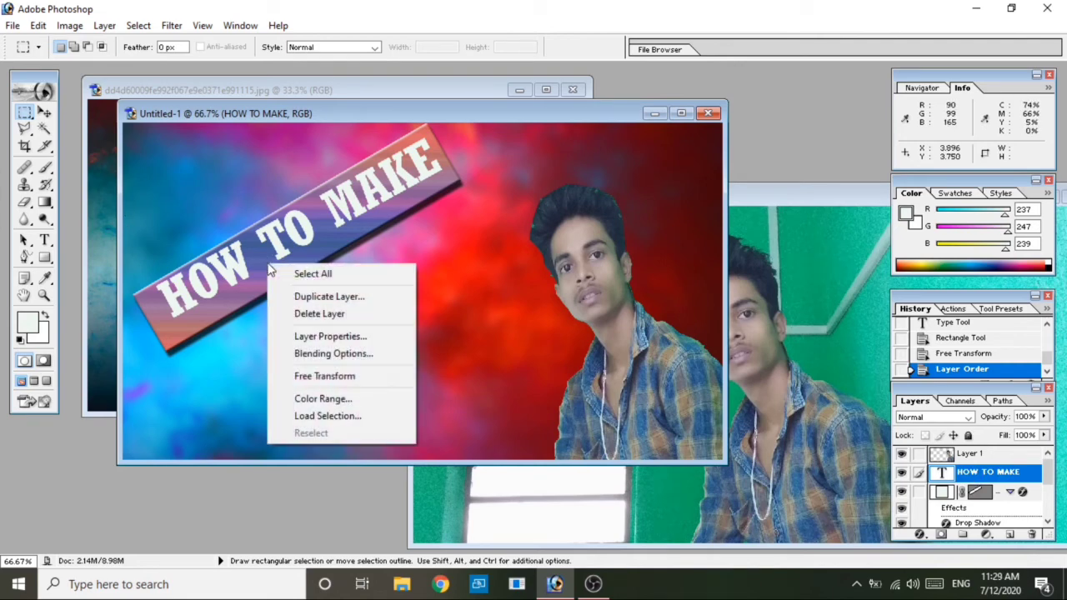
click(315, 375)
double_click(240, 95)
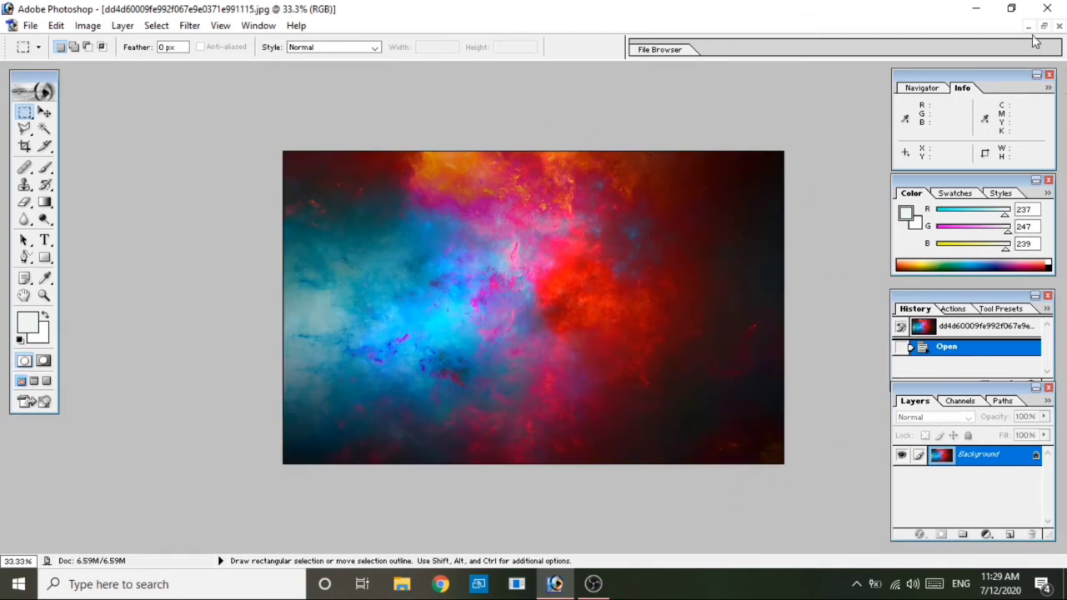
click(1043, 26)
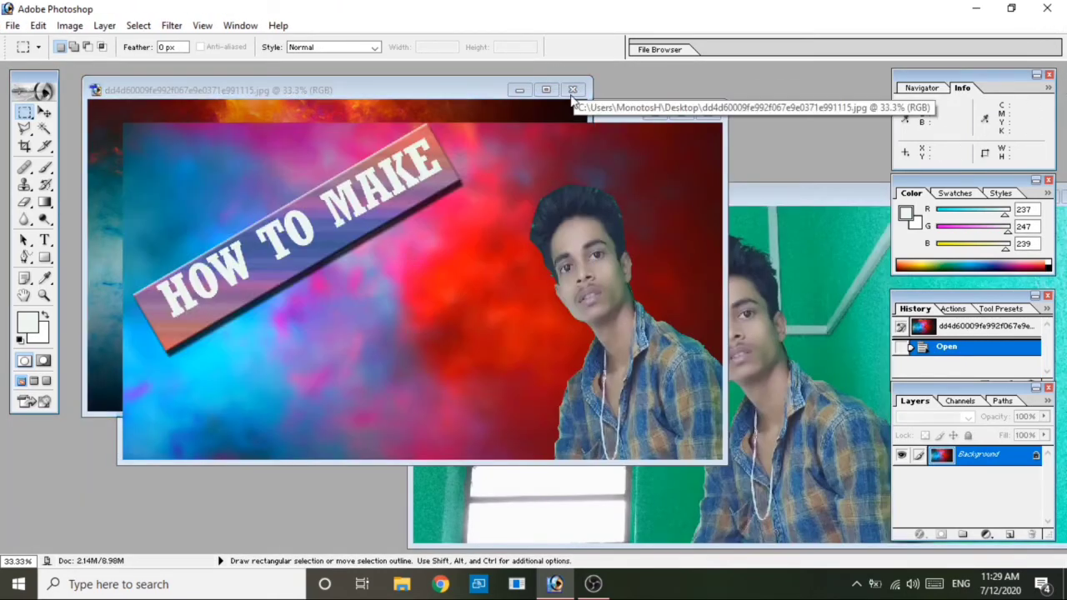
right_click(295, 223)
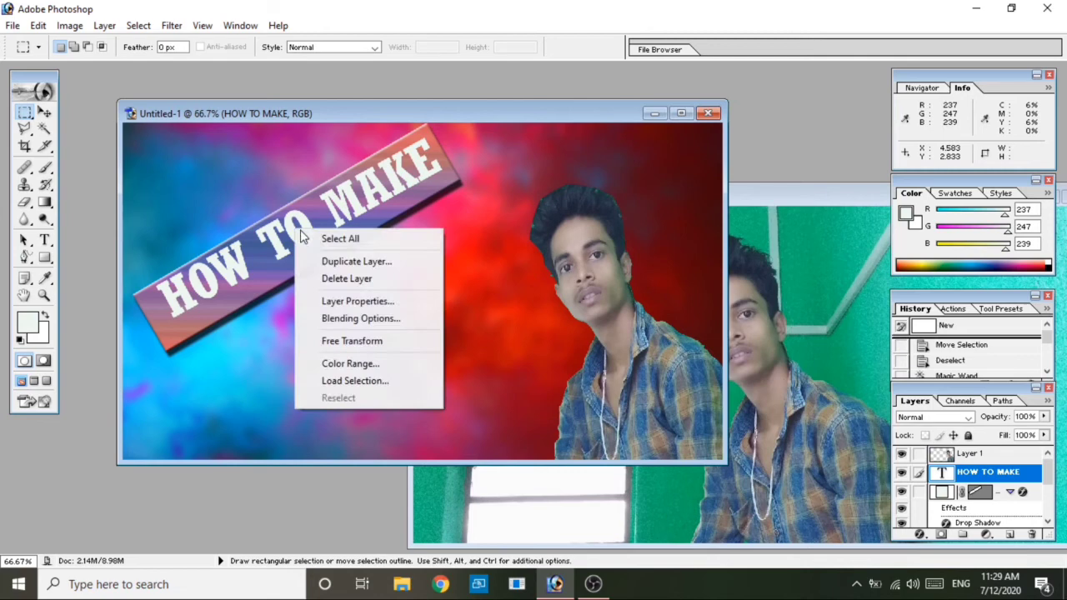
click(345, 341)
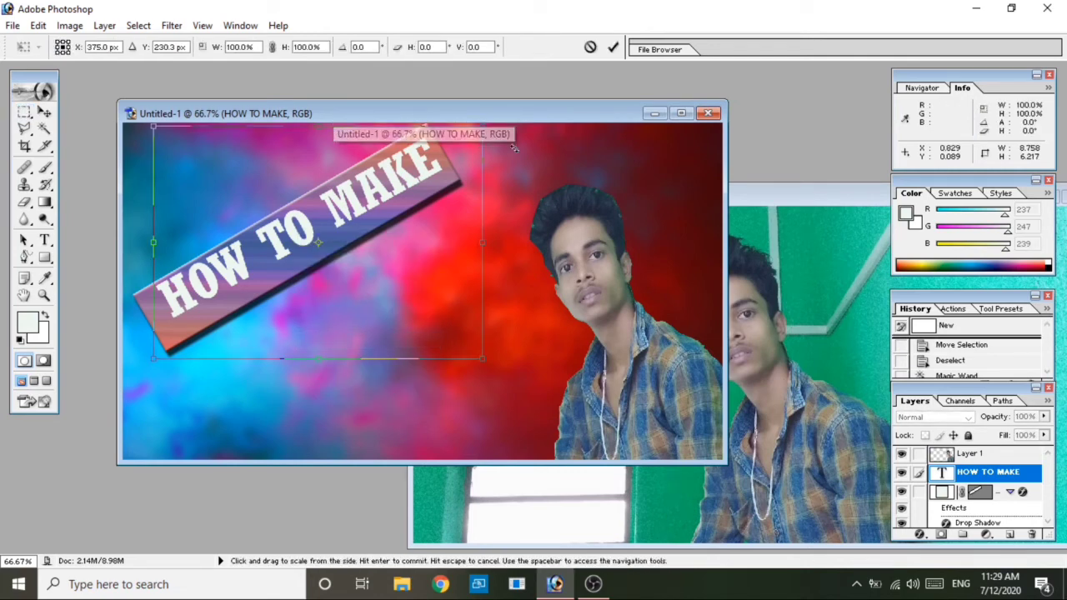
drag(515, 148, 518, 139)
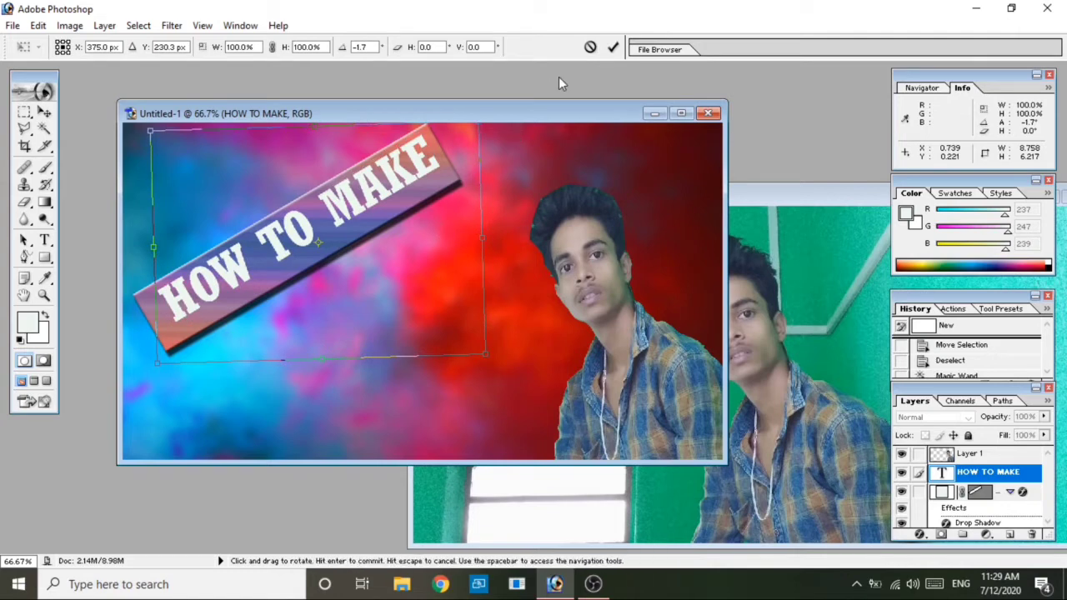
click(612, 48)
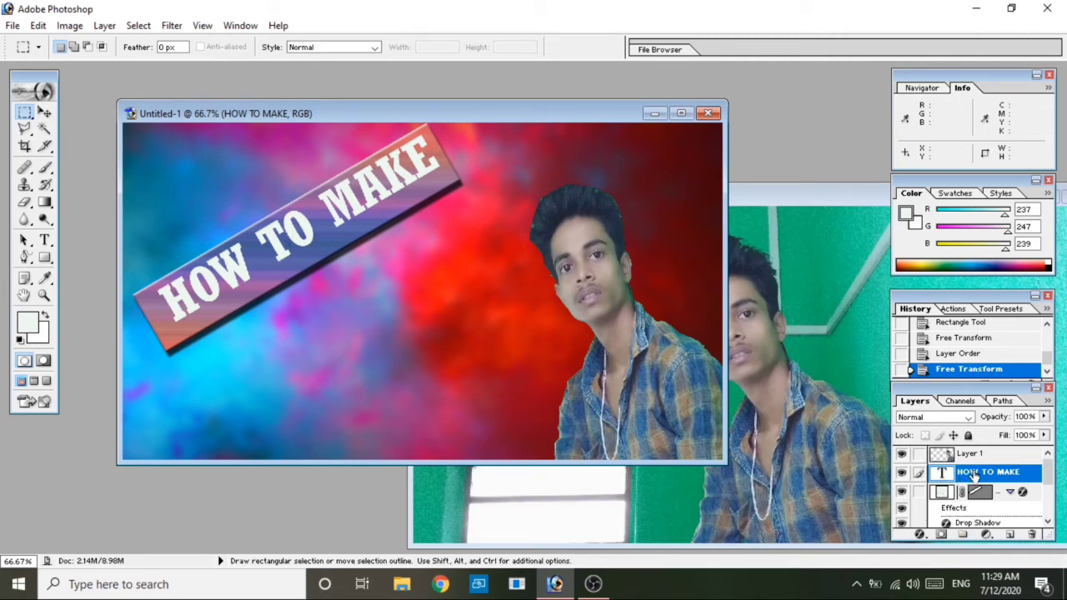
Add a black, Normal-blend Outer Glow to the HOW TO MAKE text.
click(920, 534)
click(963, 401)
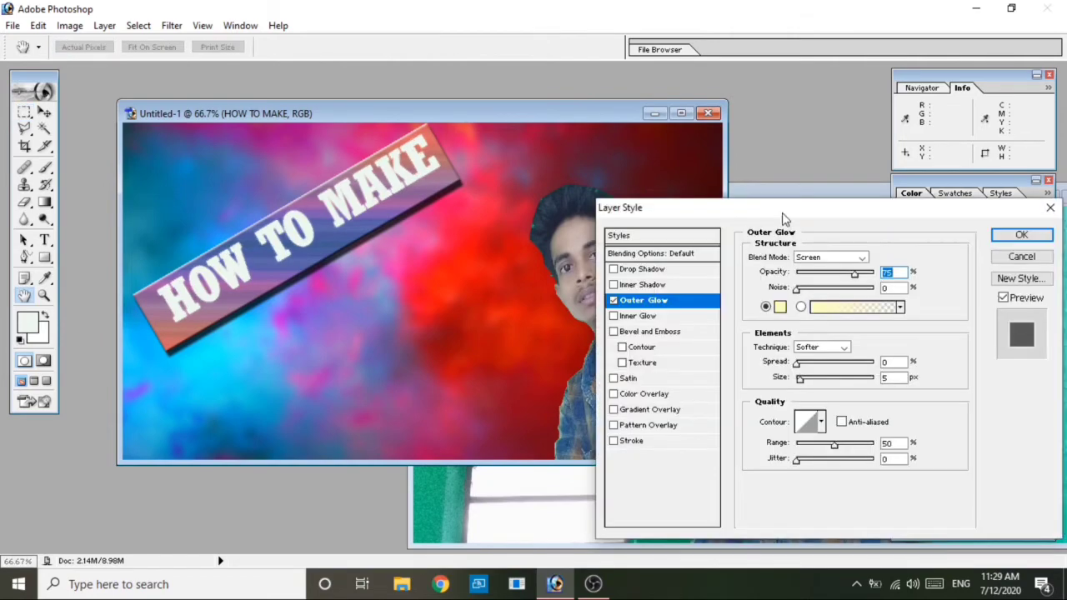
mouse_move(757, 217)
mouse_down()
mouse_move(624, 200)
mouse_move(681, 210)
mouse_up()
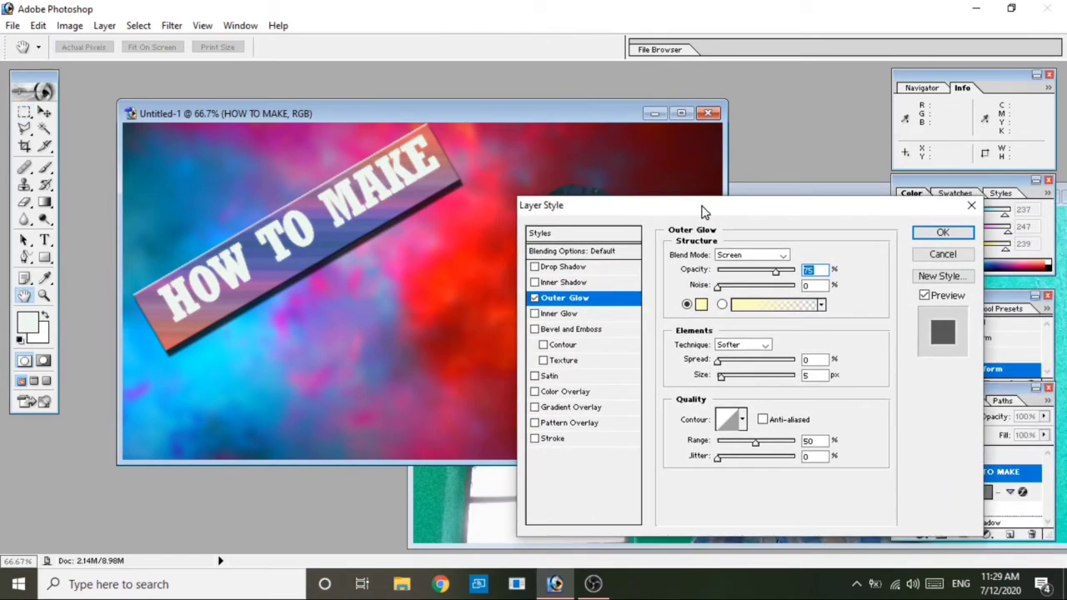
click(700, 305)
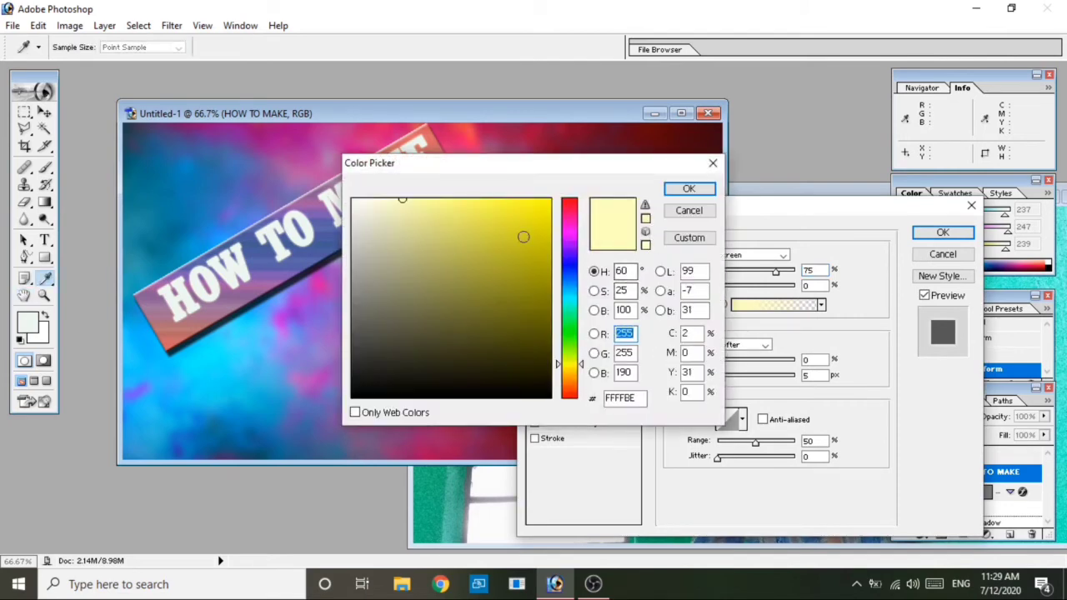
click(362, 389)
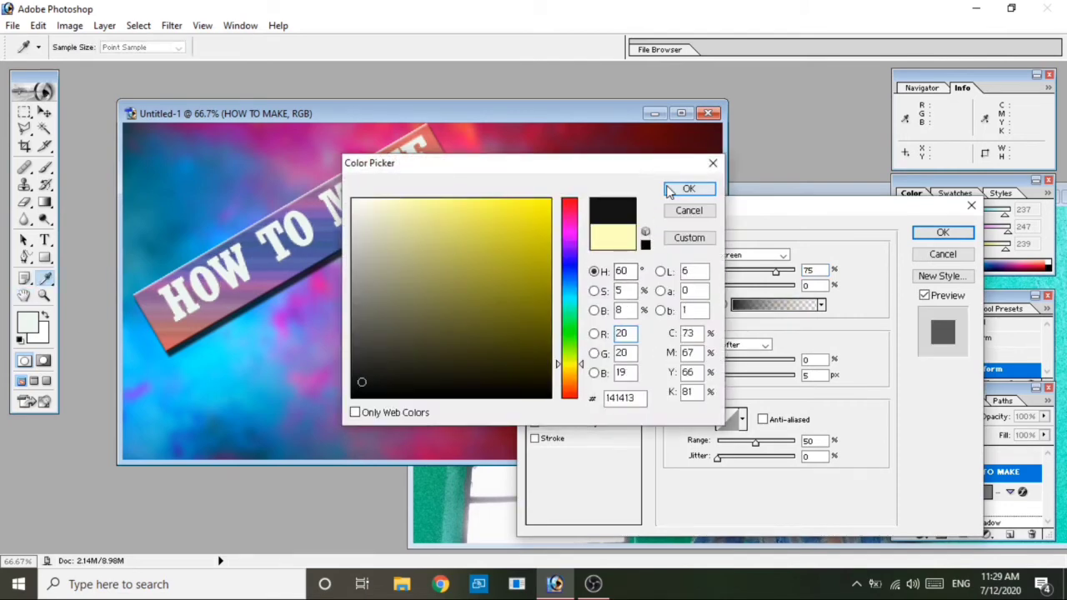
click(689, 188)
click(758, 255)
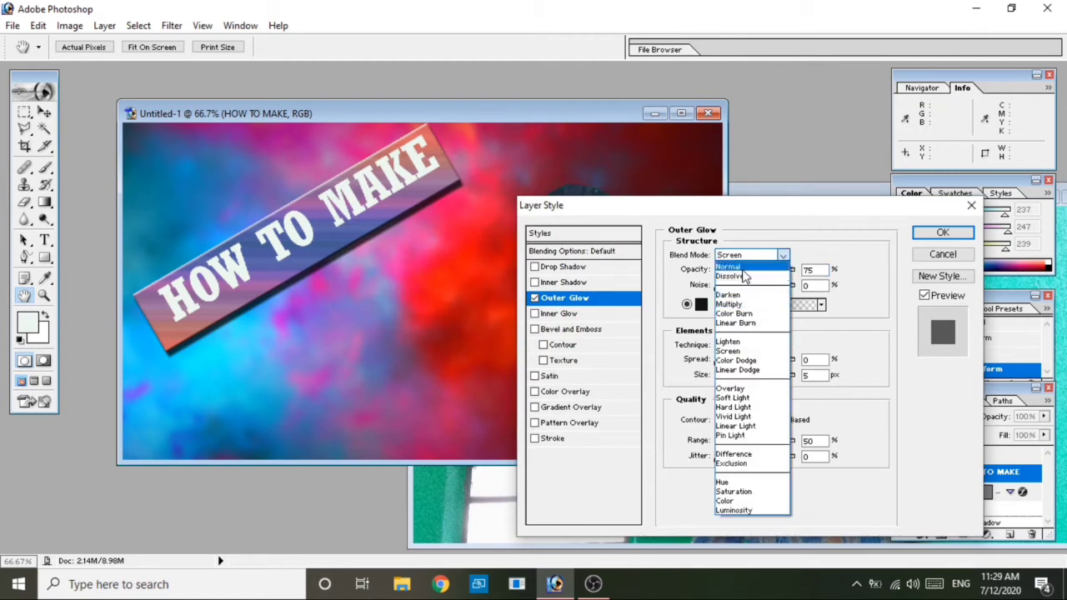
click(744, 267)
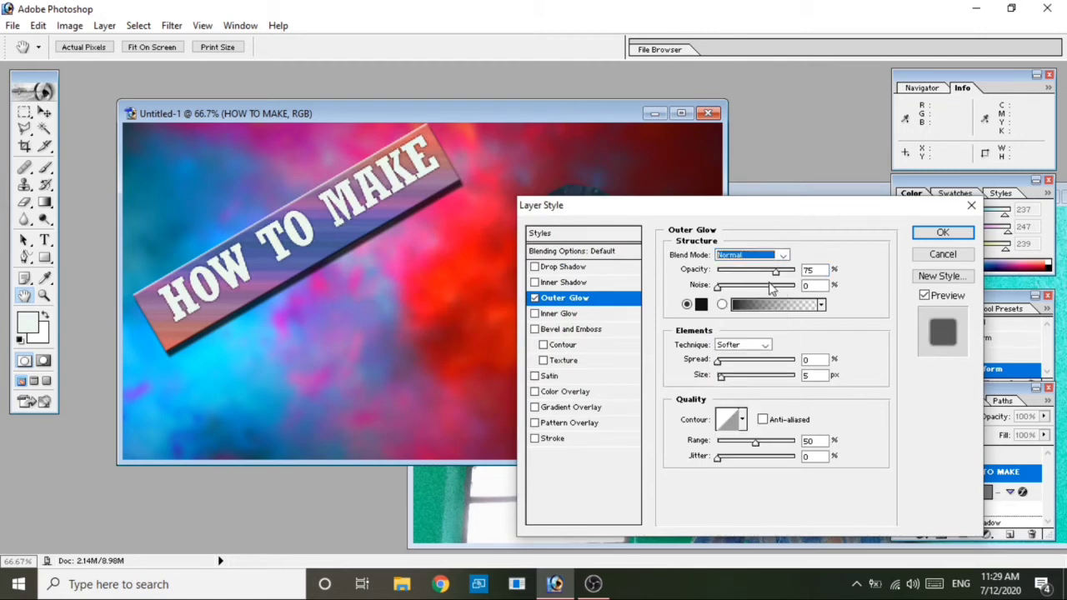
Set the glow to size 35, spread 22, noise 95, and add a 100%-opacity Inner Shadow.
drag(721, 376, 731, 376)
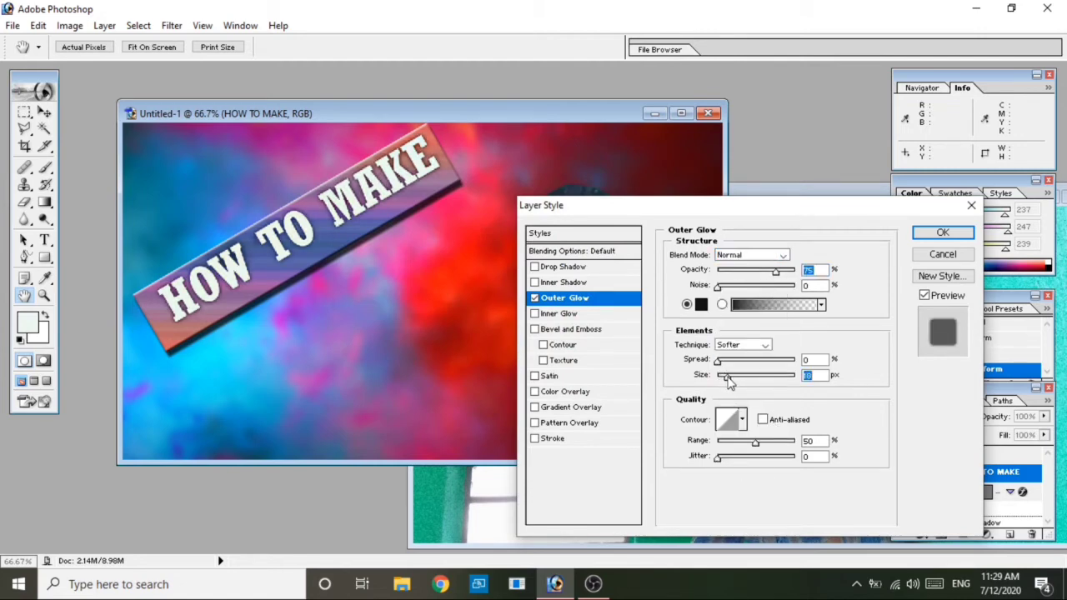
drag(719, 285, 751, 287)
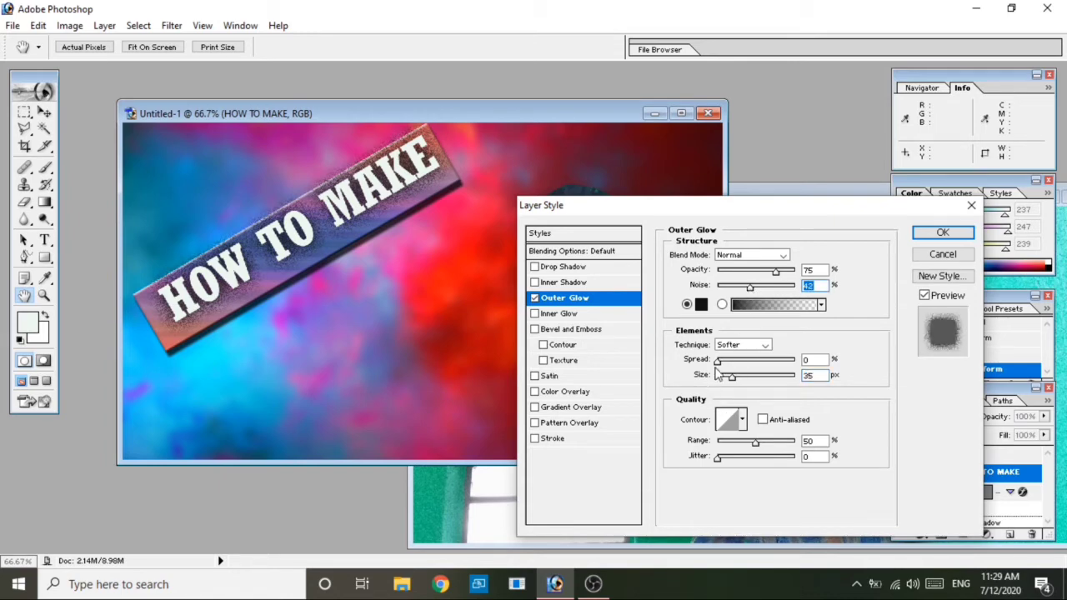
drag(716, 361, 735, 363)
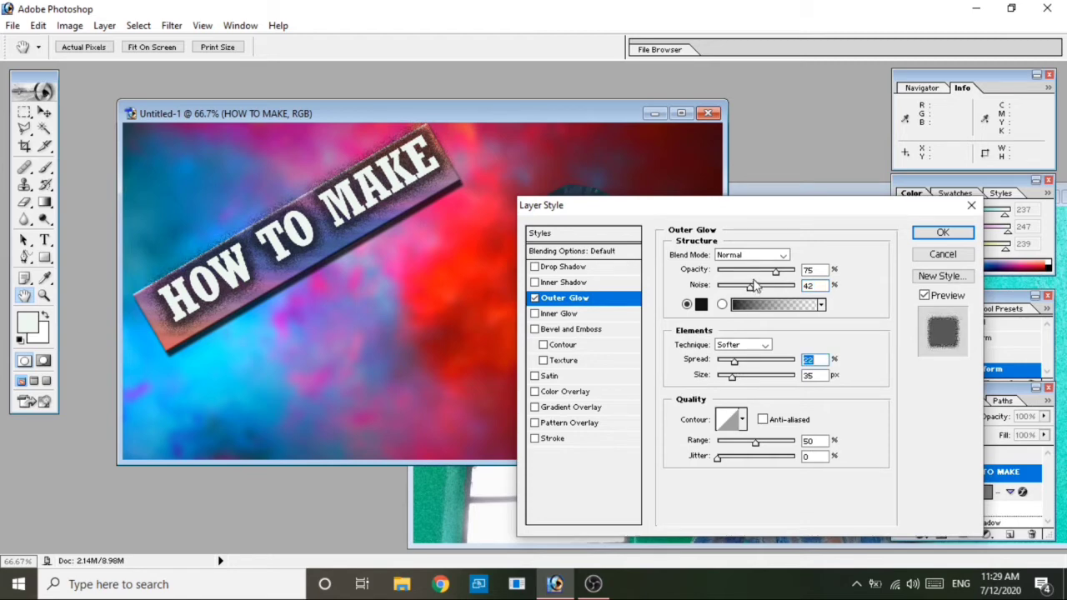
drag(752, 289, 791, 286)
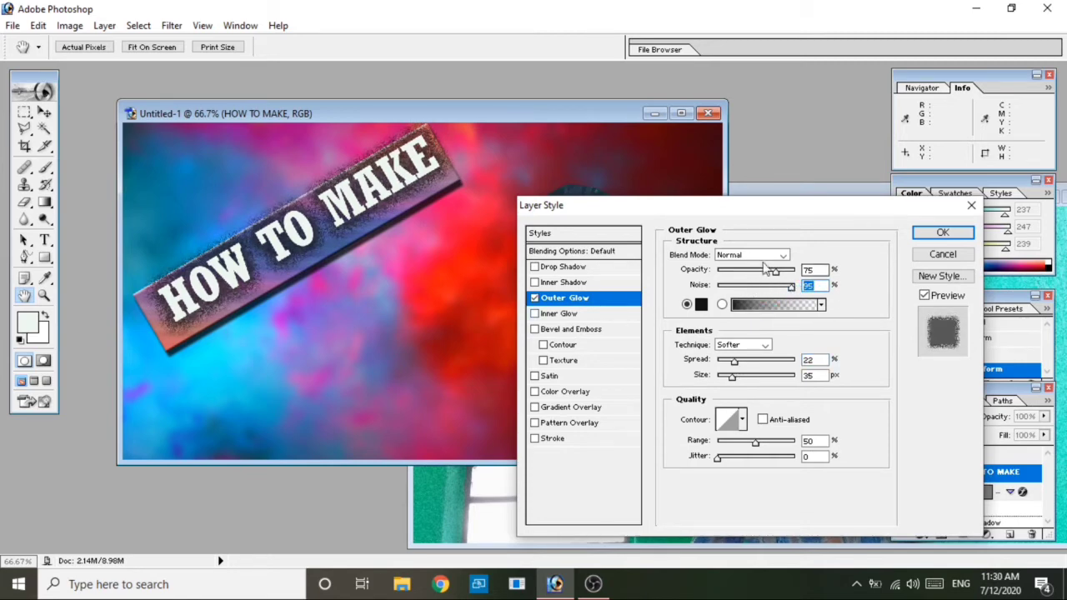
click(570, 284)
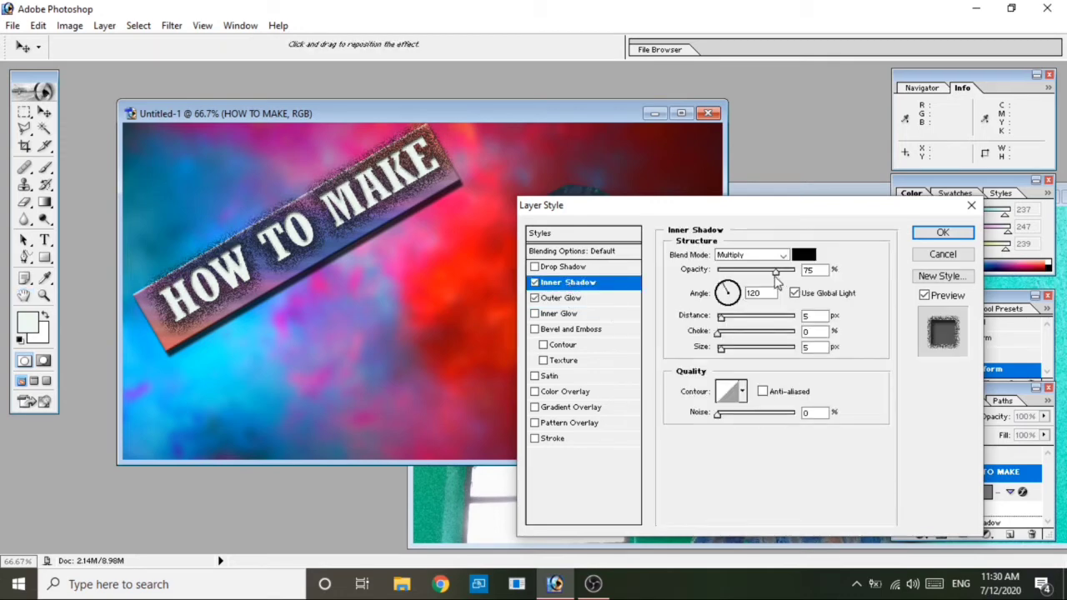
drag(775, 273, 813, 277)
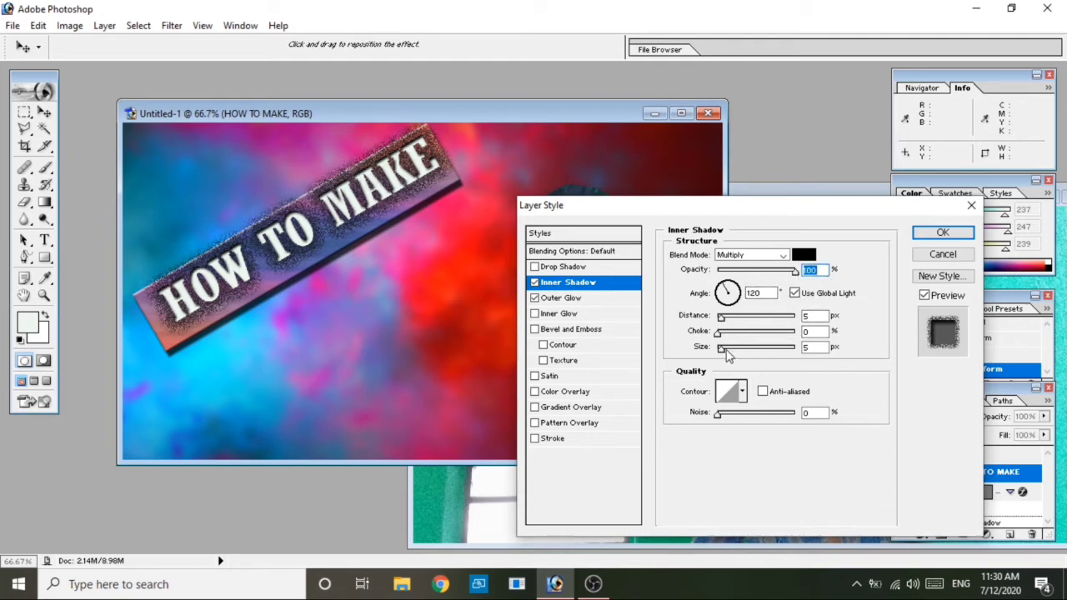
Apply the text styles, then give the Shape 1 banner a Normal-blend Outer Glow.
click(938, 232)
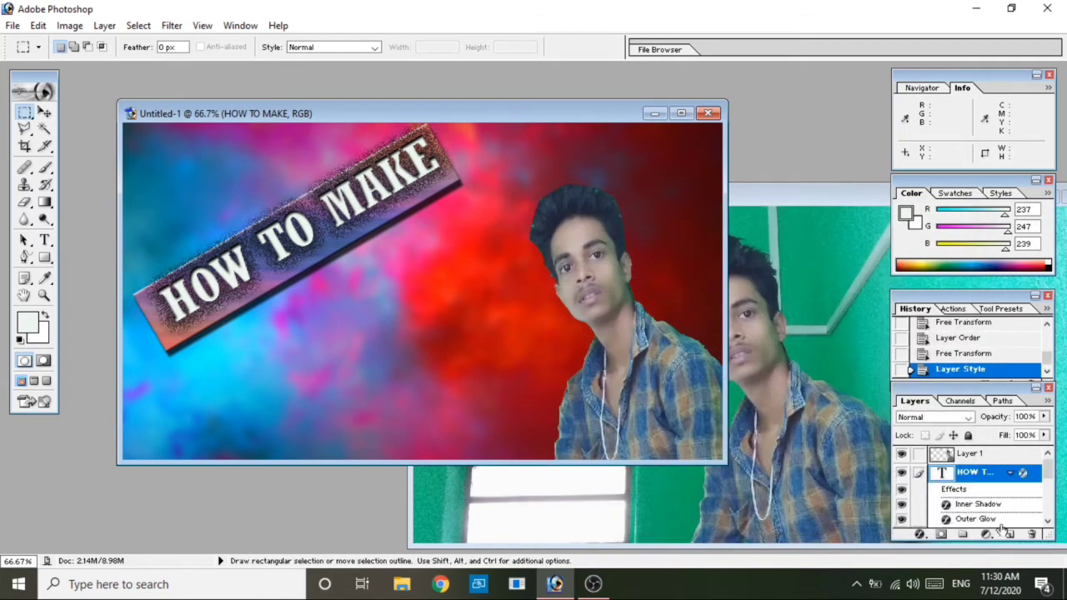
scroll(996, 503, down, 1)
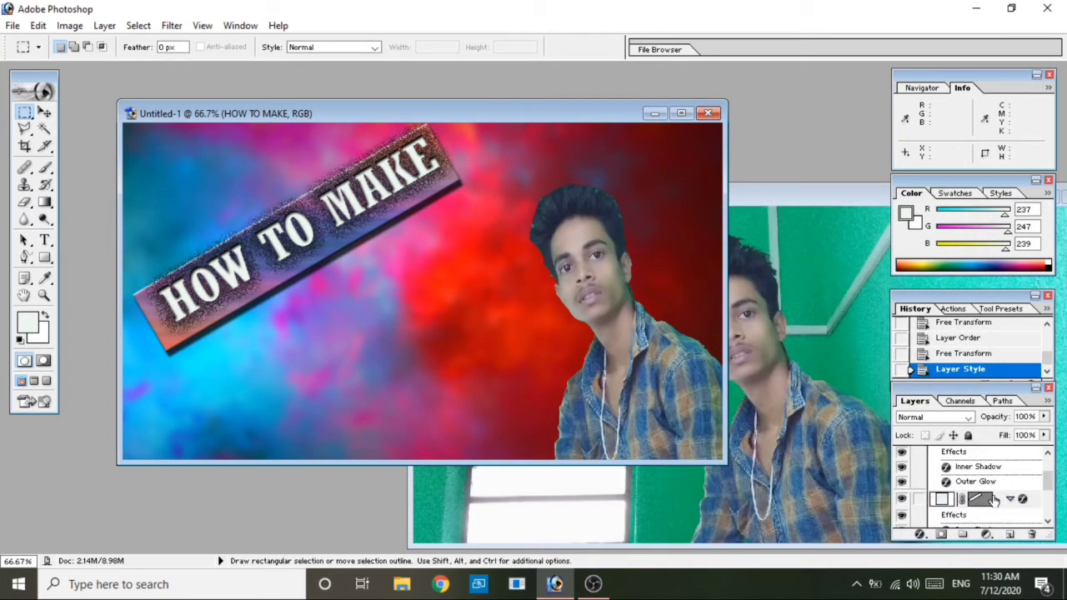
click(982, 503)
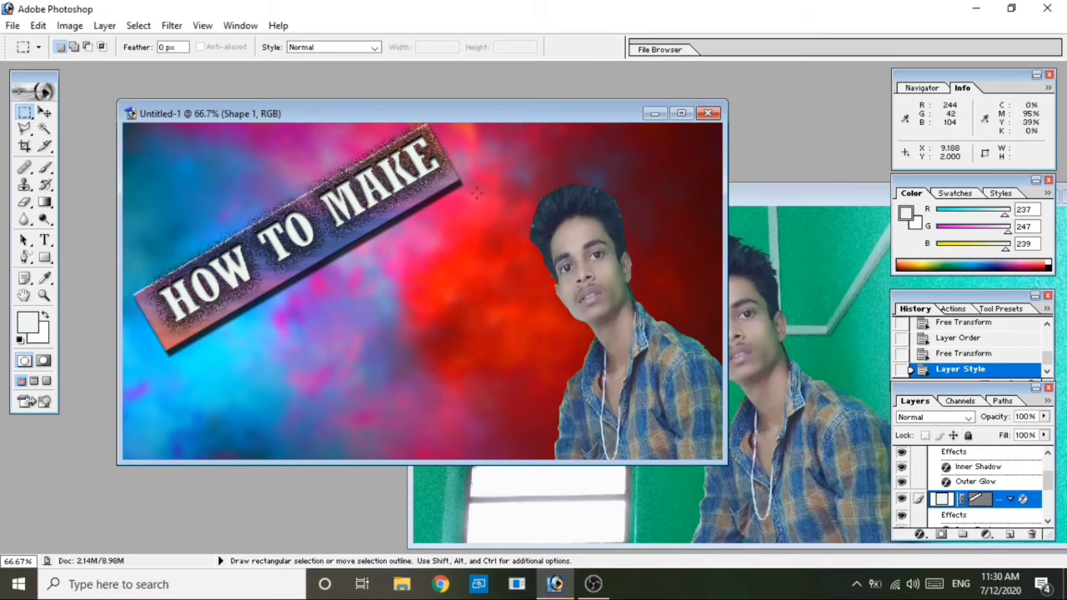
click(919, 534)
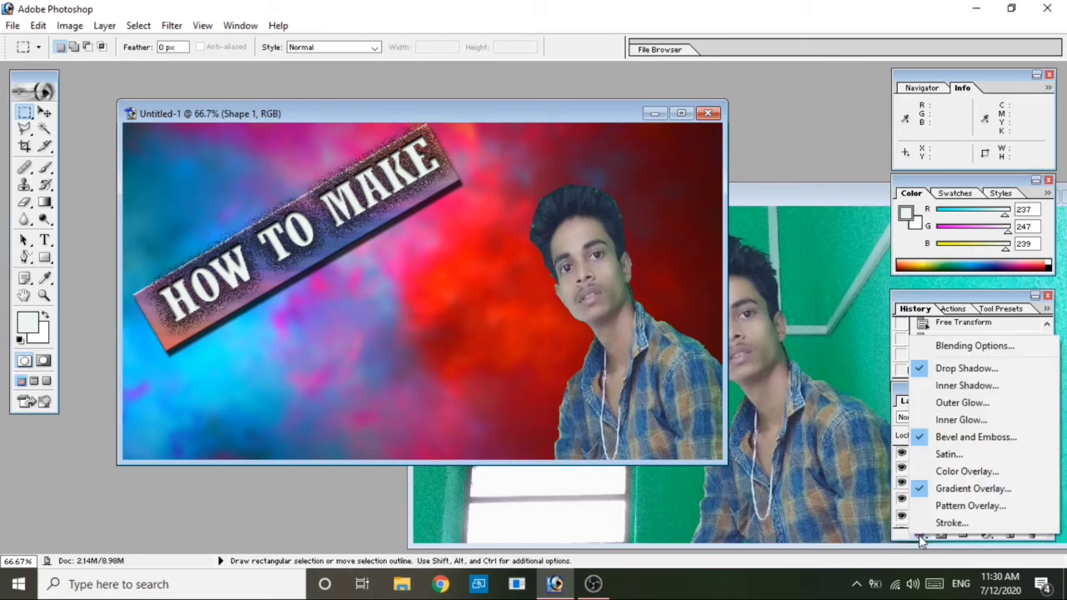
click(963, 419)
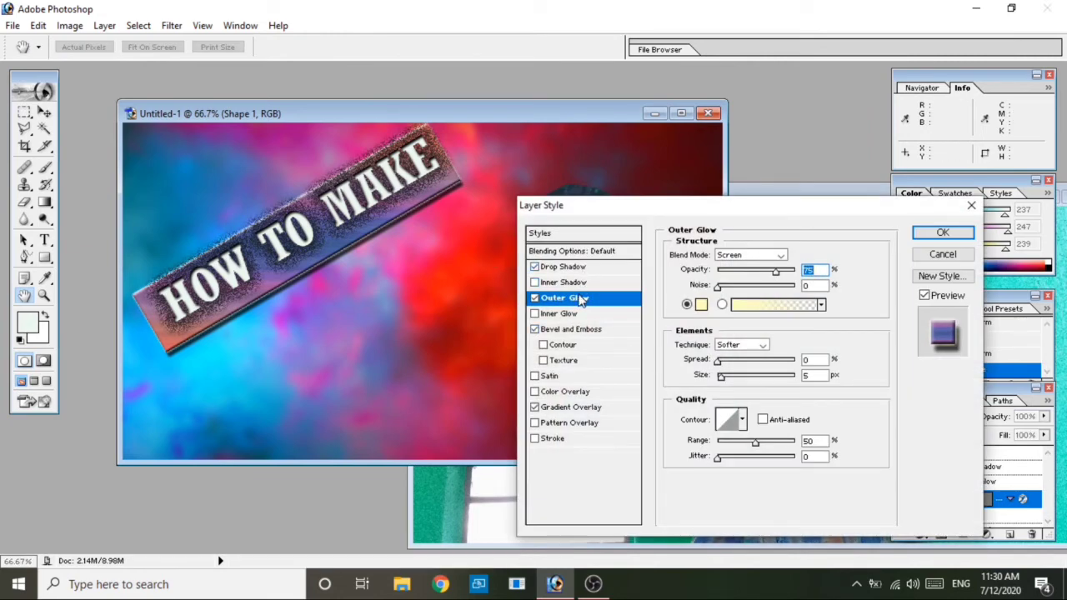
click(754, 256)
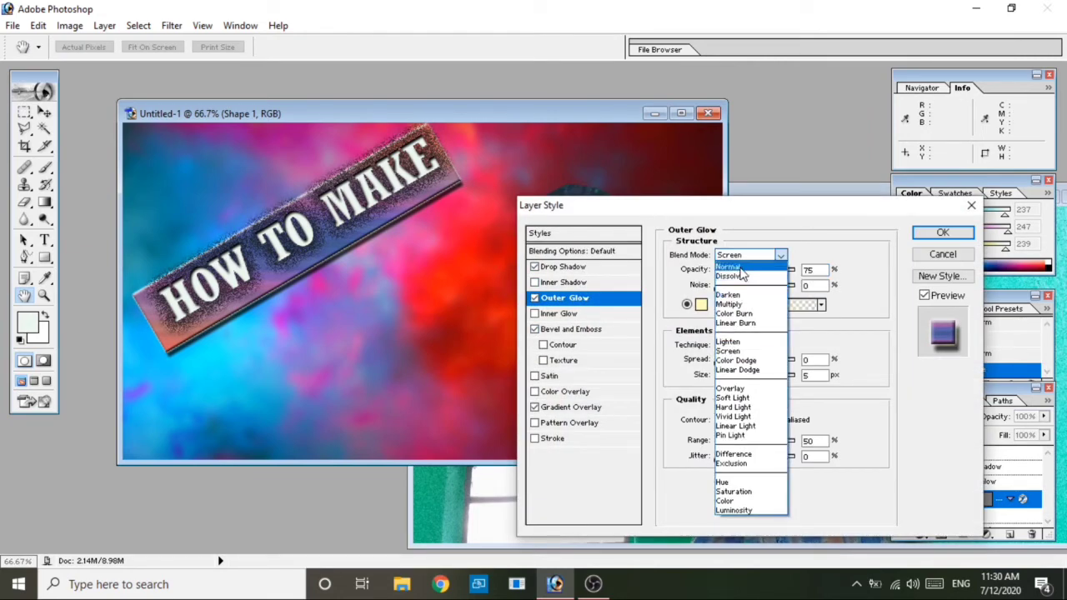
click(741, 266)
Set the banner glow to spread 14%, noise 29%, larger size and a near-black colour.
drag(774, 272, 784, 277)
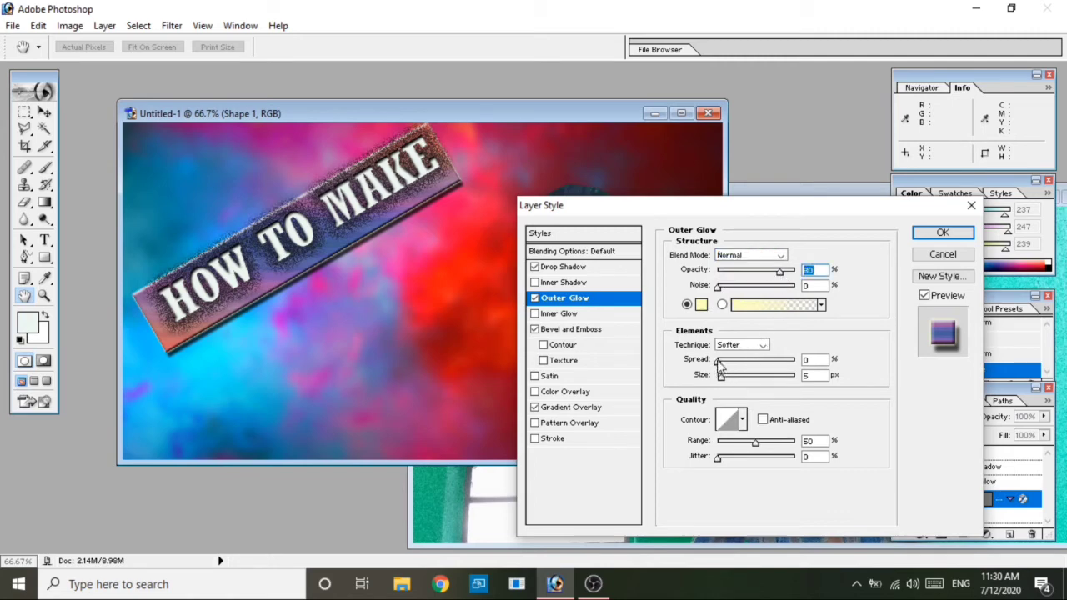
drag(718, 361, 727, 362)
drag(721, 288, 740, 288)
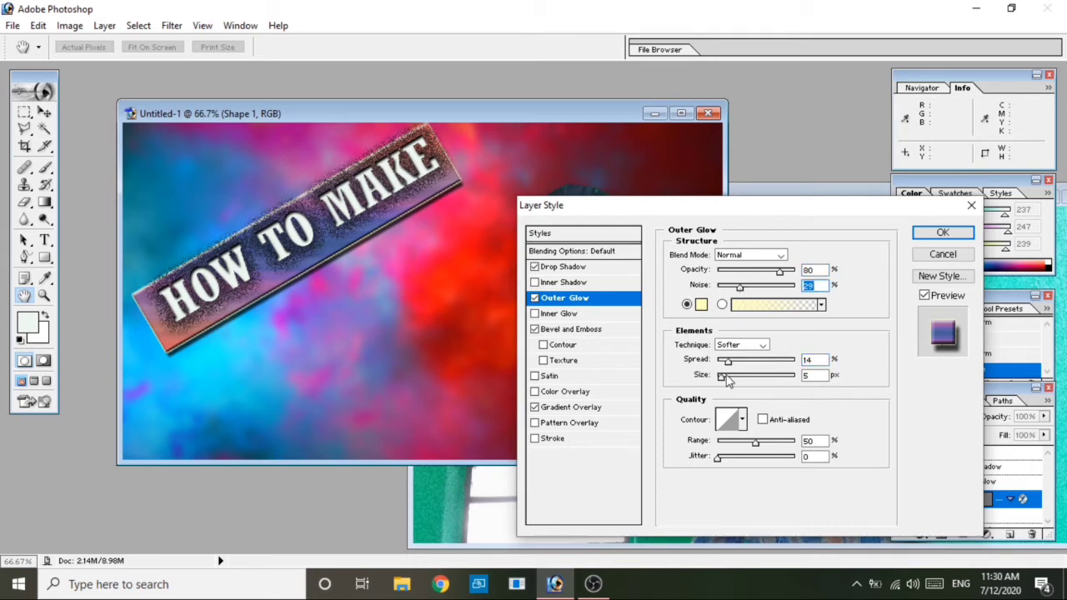
drag(721, 376, 743, 379)
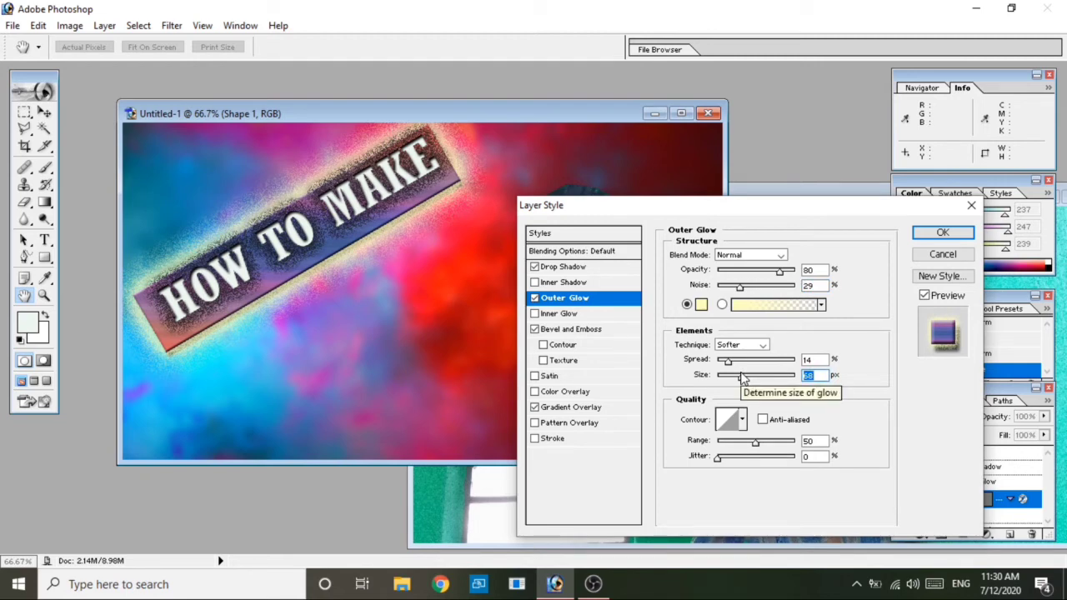
click(700, 304)
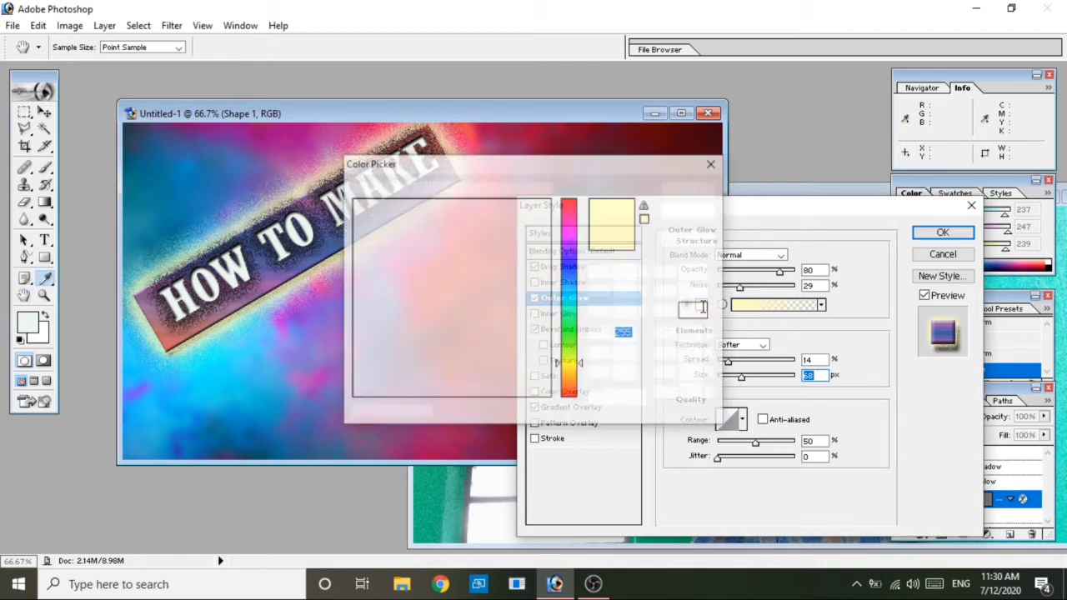
click(365, 382)
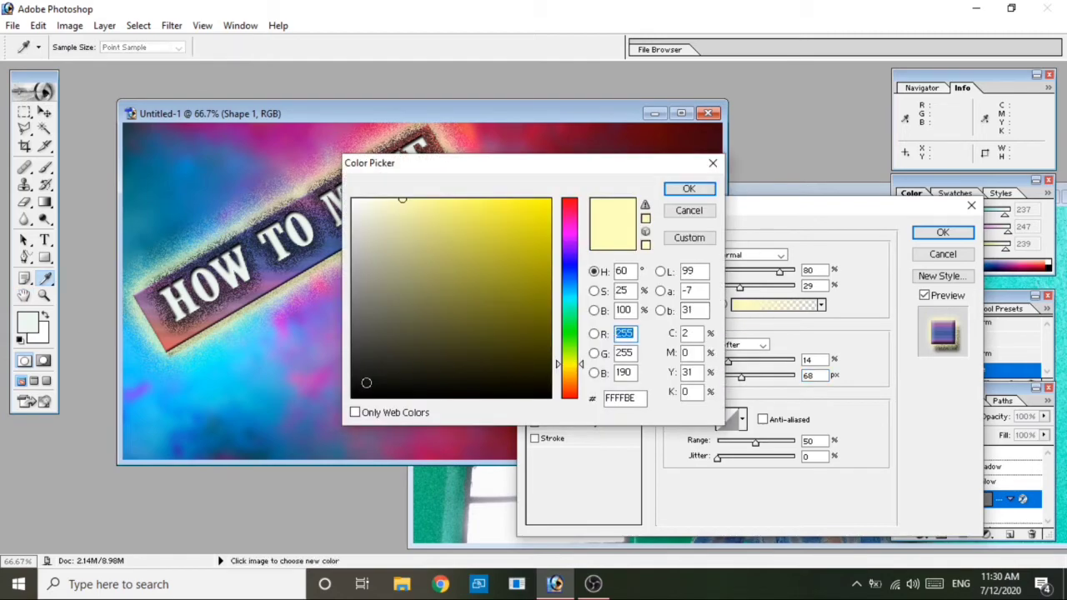
click(689, 188)
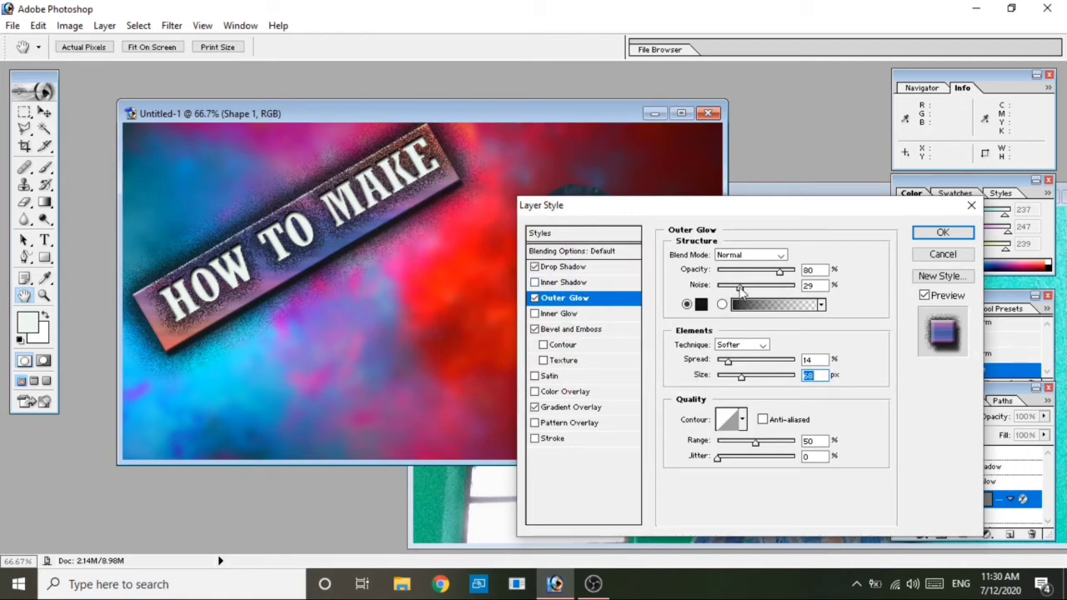
Raise the banner glow noise to about 76%, add a 75% Inner Shadow, and apply.
drag(740, 286, 767, 288)
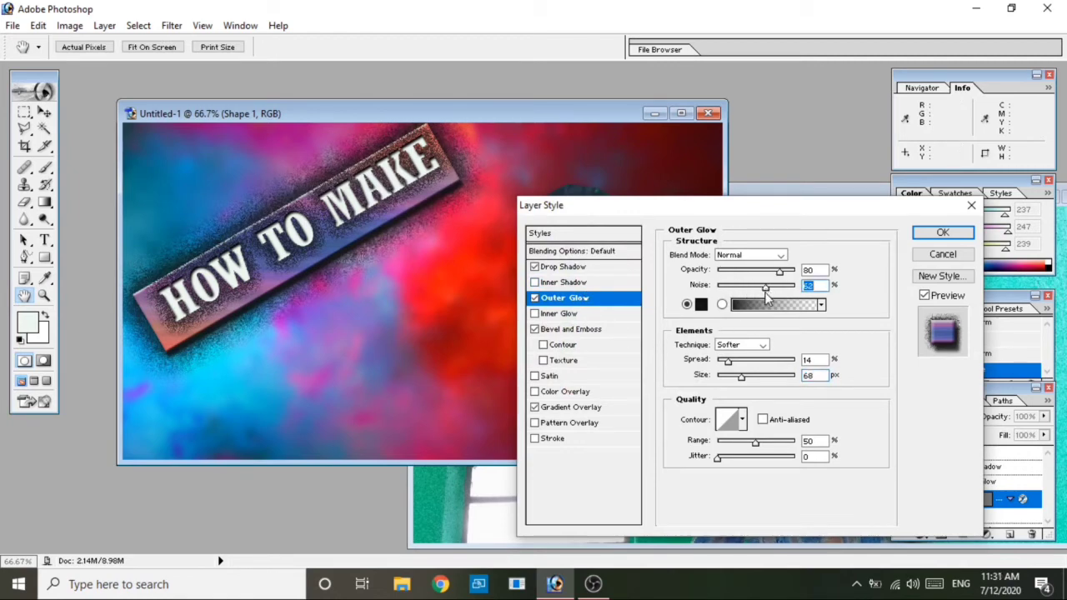
drag(765, 288, 774, 289)
click(581, 283)
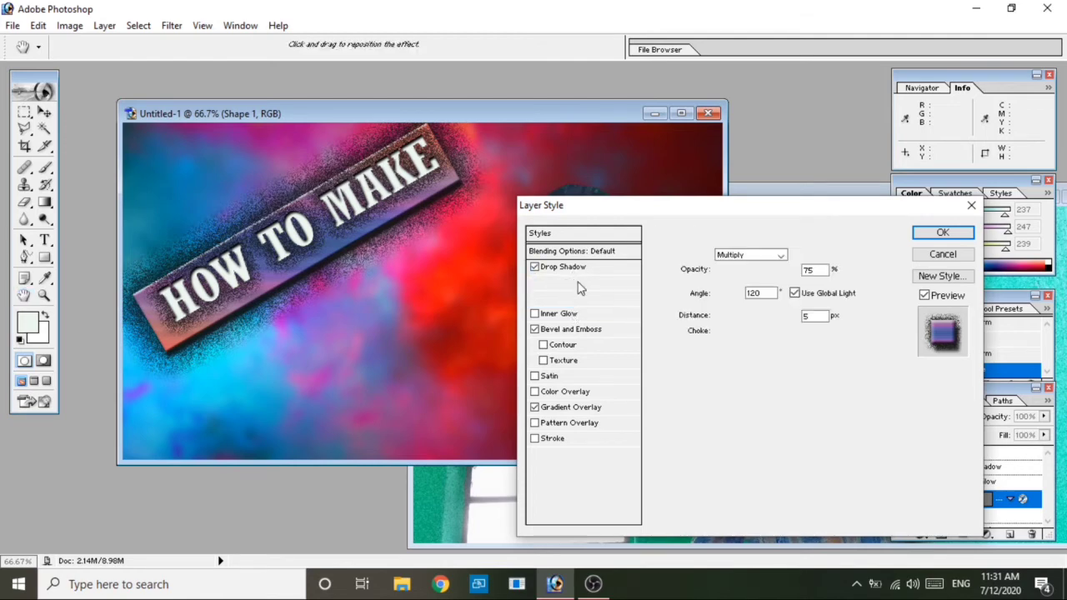
click(942, 234)
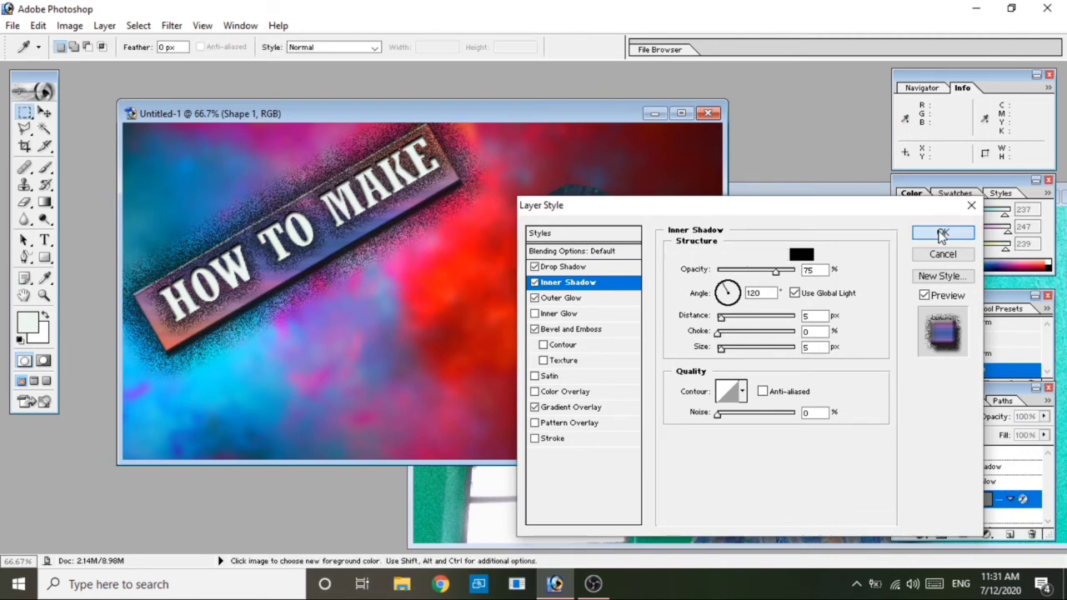
Rework the HOW TO MAKE Outer Glow to opacity 58%, noise 86%, spread 46%, size 38 px.
scroll(1003, 479, up, 2)
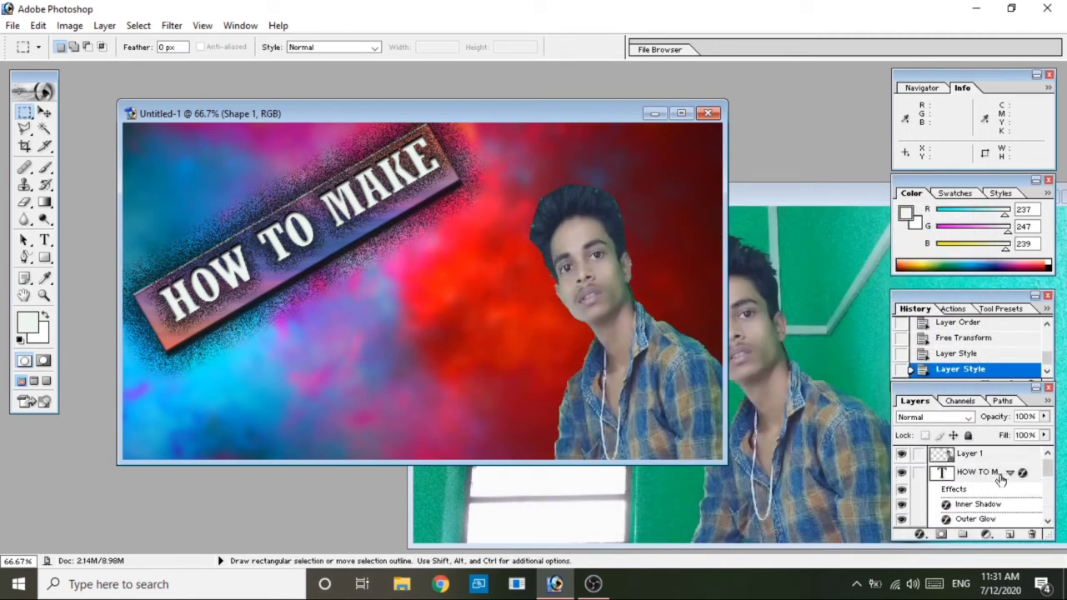
click(975, 473)
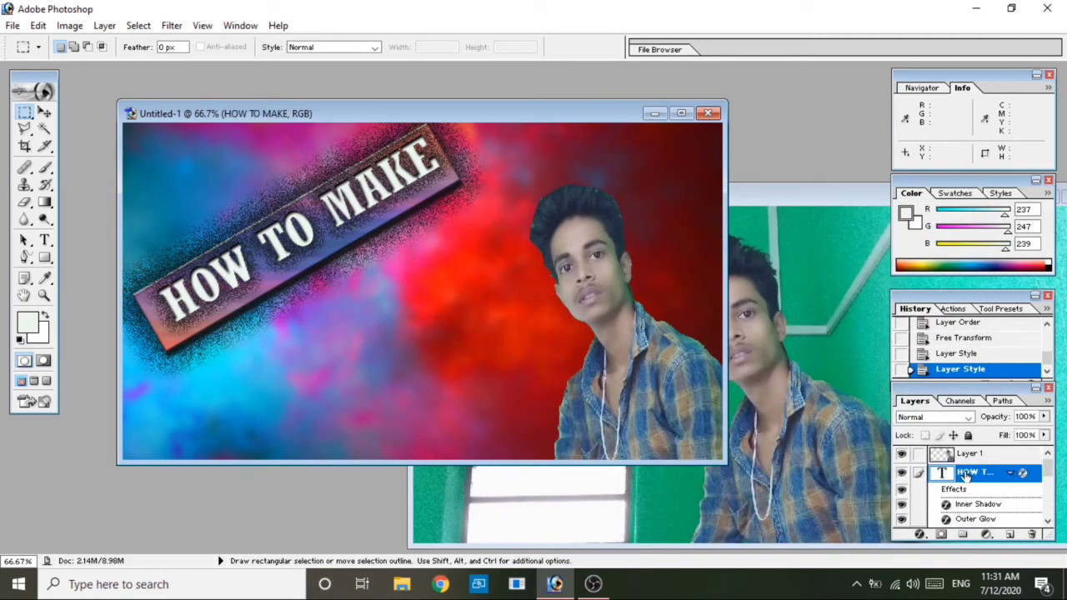
click(919, 535)
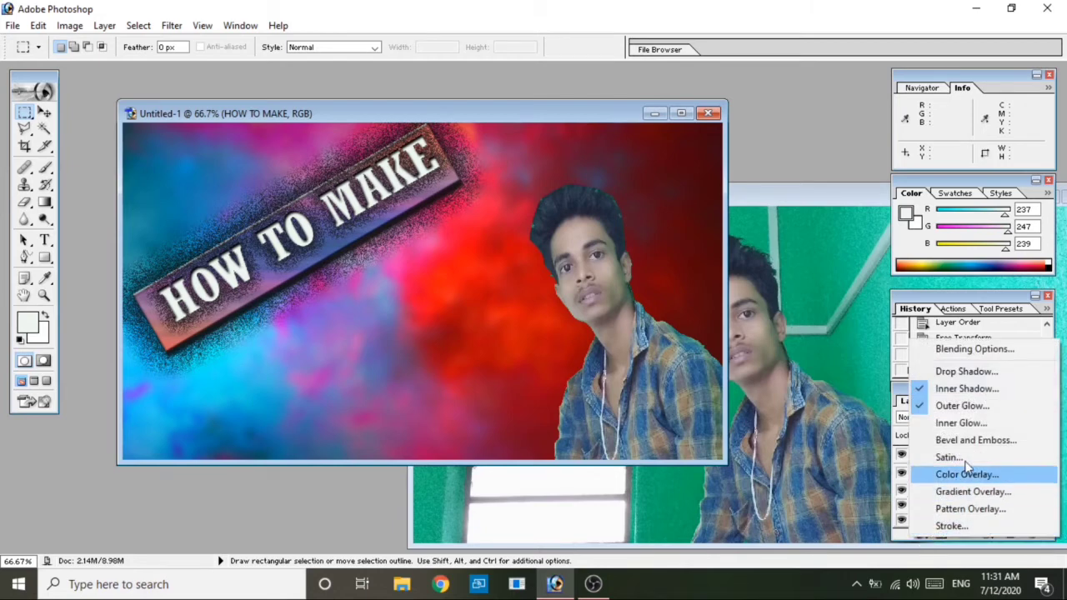
click(966, 408)
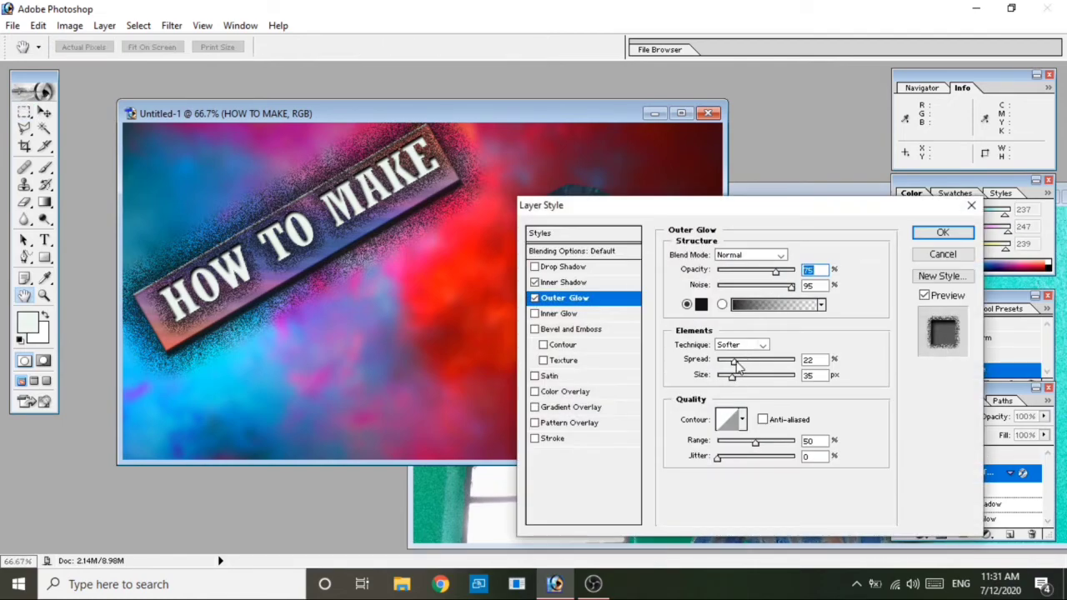
drag(738, 368, 849, 366)
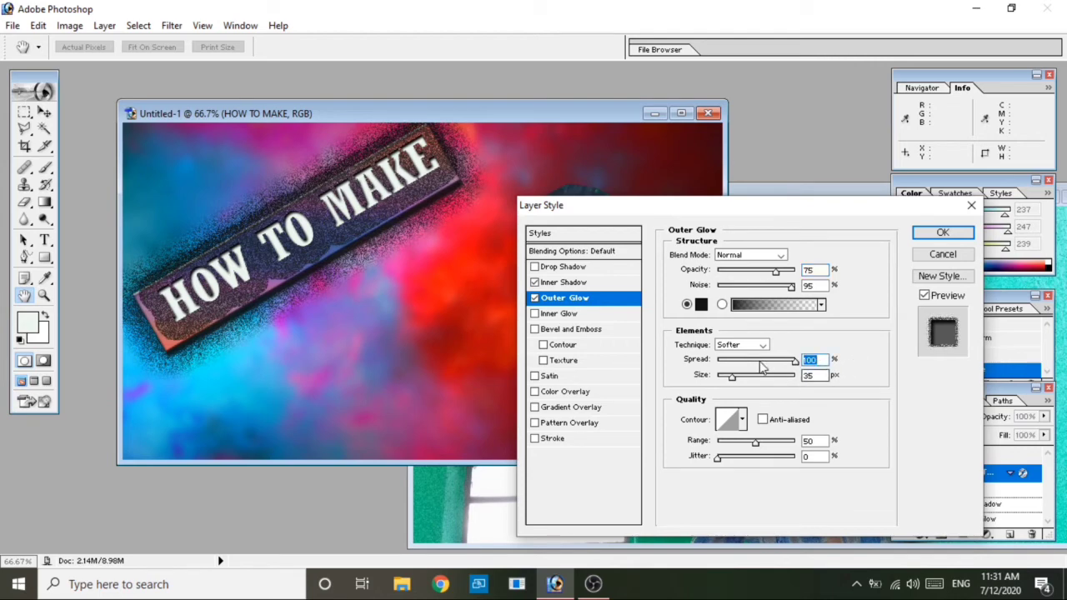
drag(733, 377, 734, 381)
mouse_move(791, 287)
mouse_down()
mouse_move(782, 300)
mouse_move(786, 288)
mouse_move(762, 273)
mouse_up()
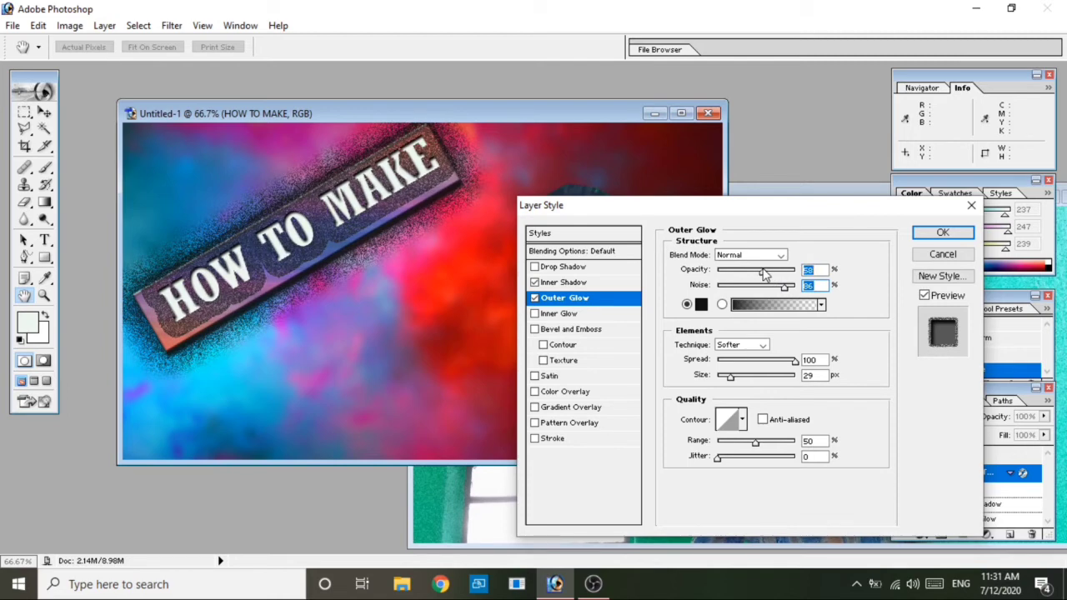
mouse_move(794, 360)
mouse_down()
mouse_move(737, 361)
mouse_move(755, 361)
mouse_up()
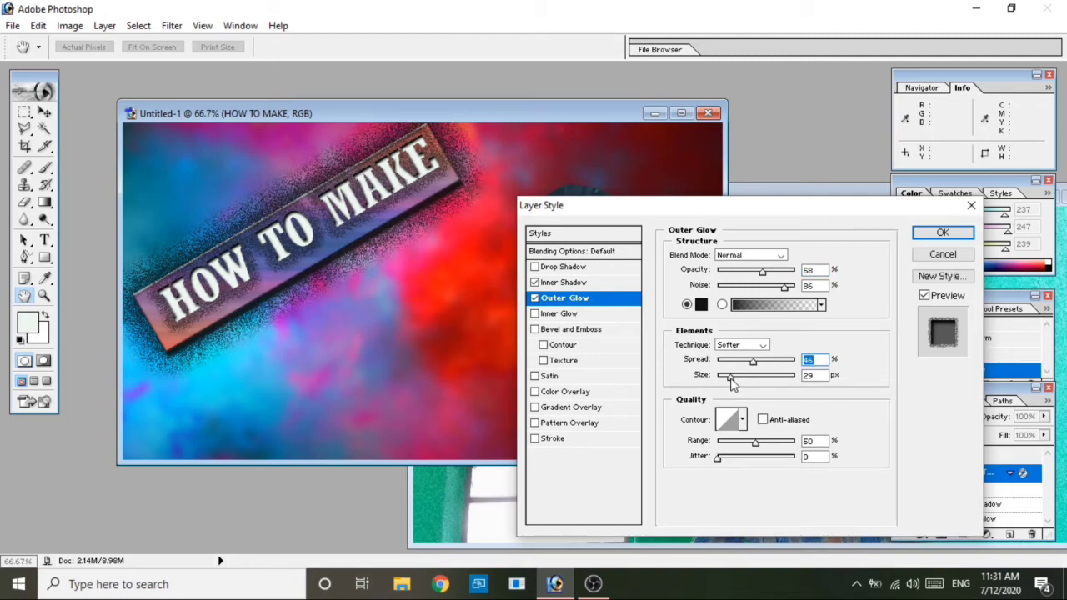
drag(731, 377, 734, 379)
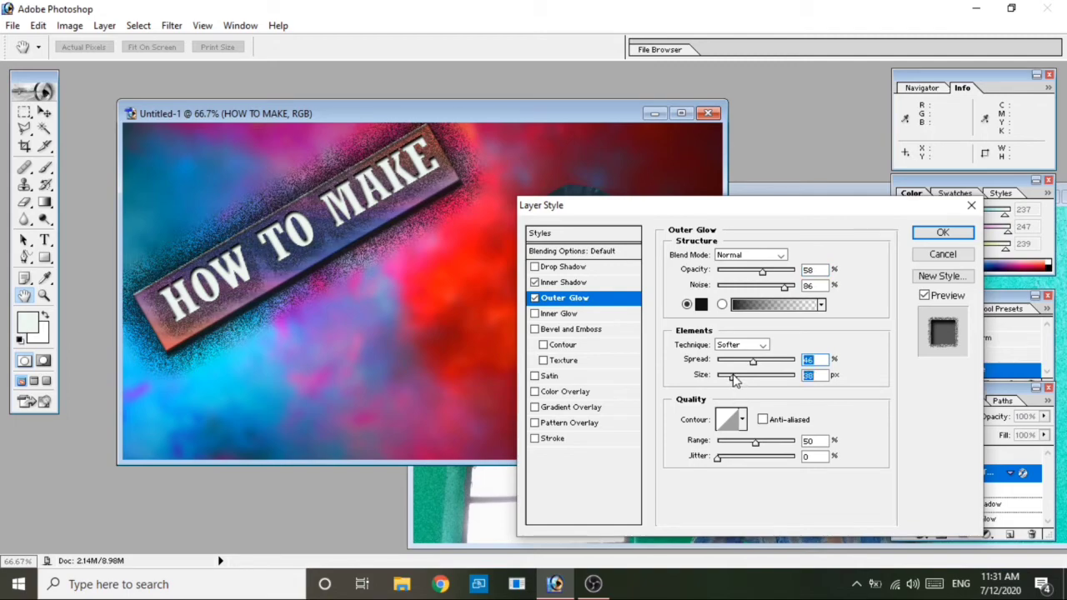
click(942, 233)
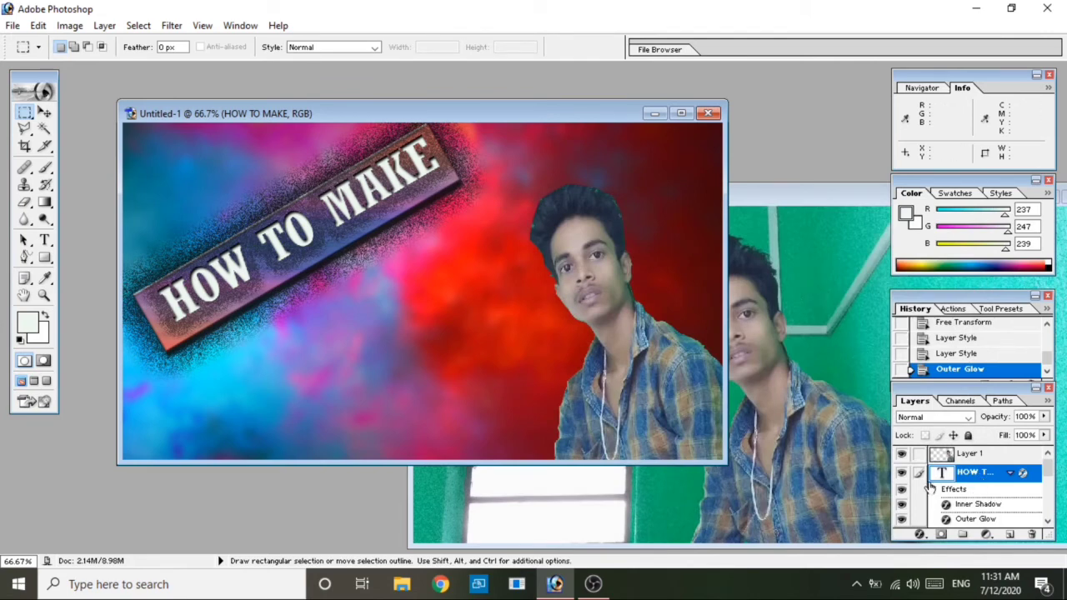
Distort the Shape 1 banner's corners to 91.7% width at −4.2° and commit.
scroll(993, 492, down, 2)
scroll(994, 492, down, 1)
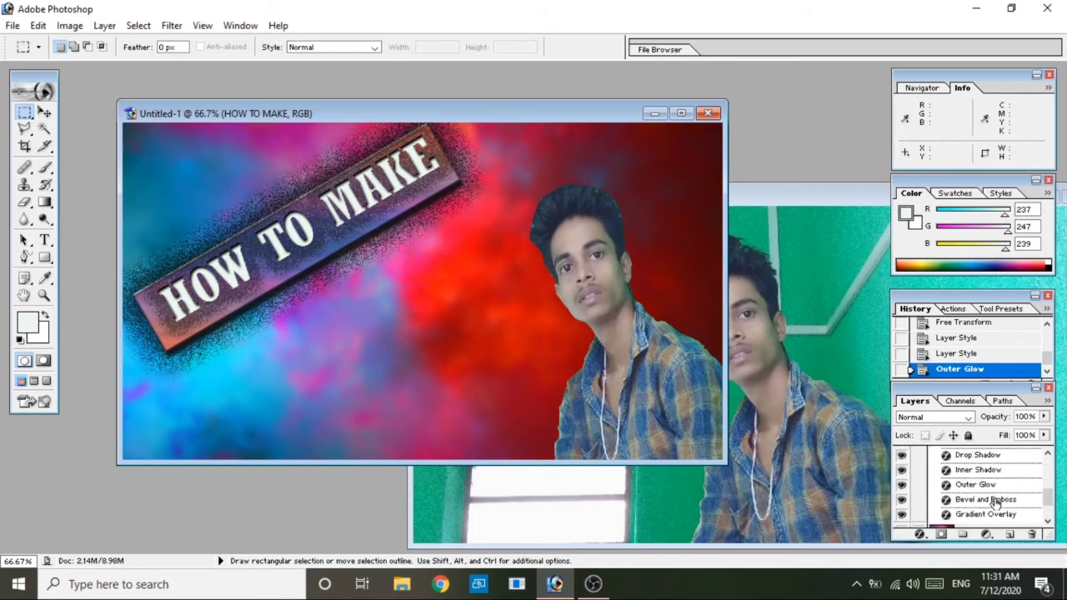
scroll(993, 496, down, 1)
scroll(993, 505, up, 3)
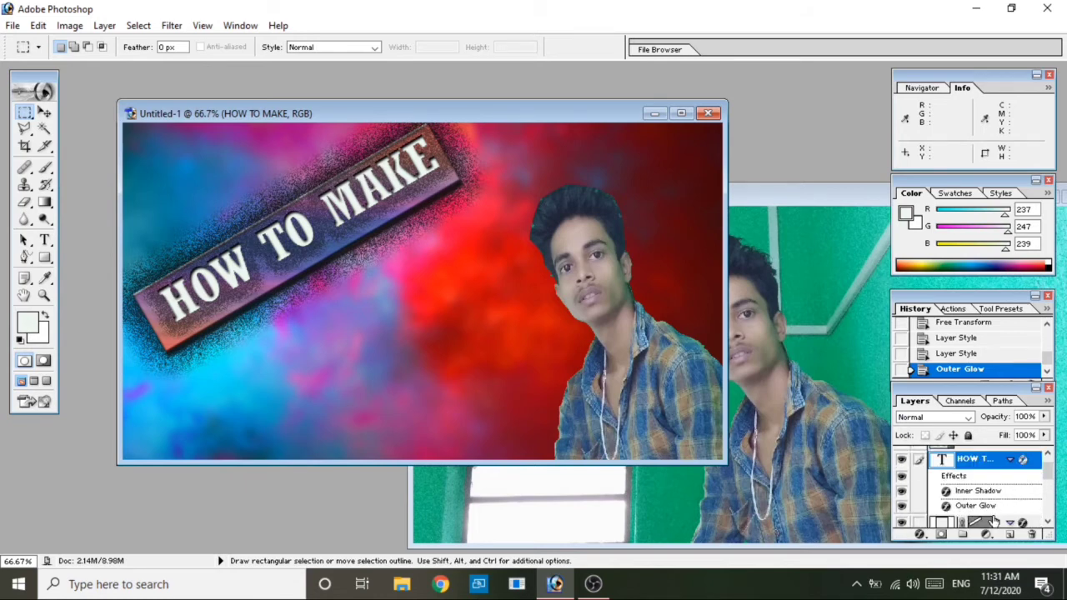
scroll(993, 518, down, 2)
click(988, 491)
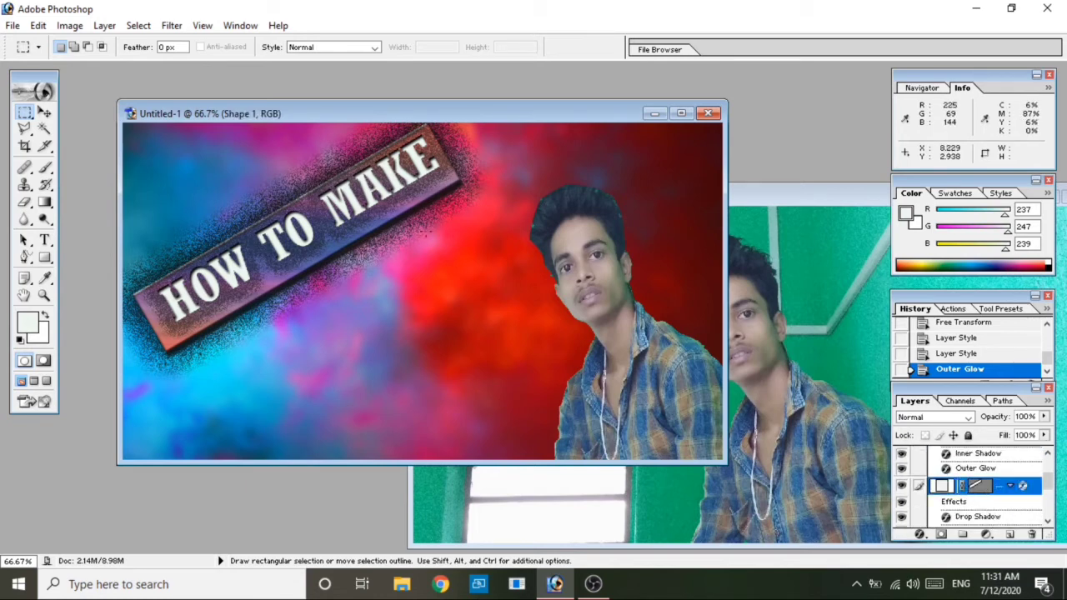
right_click(371, 220)
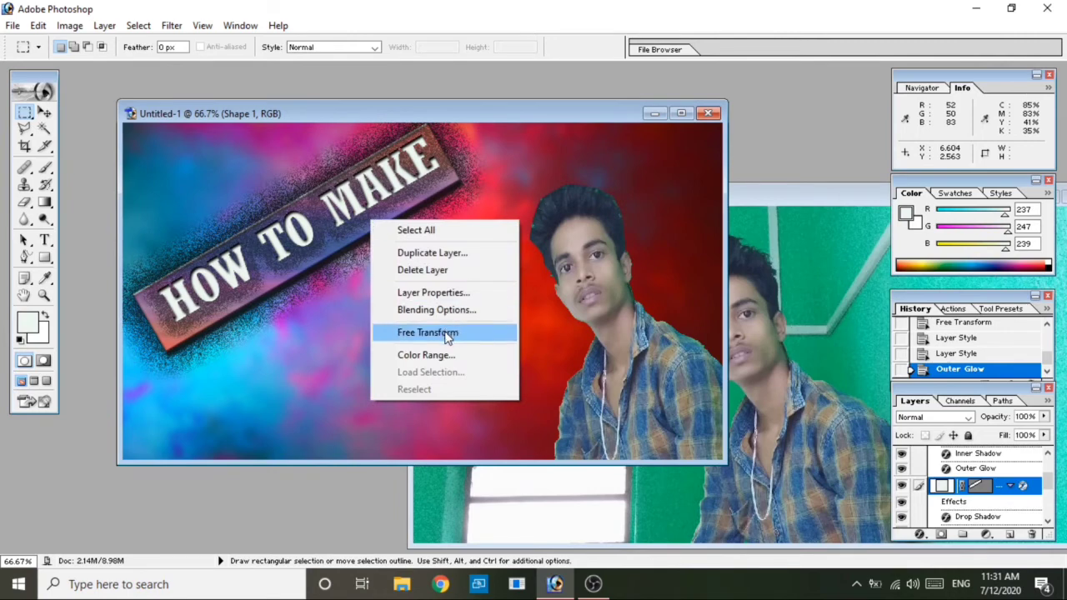
click(427, 333)
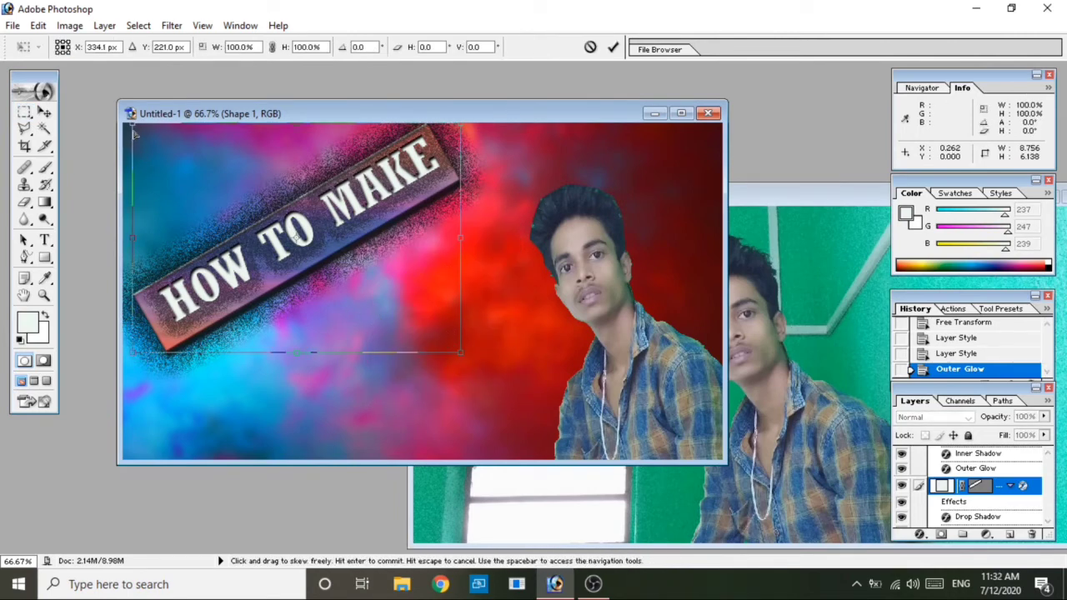
drag(133, 126, 170, 117)
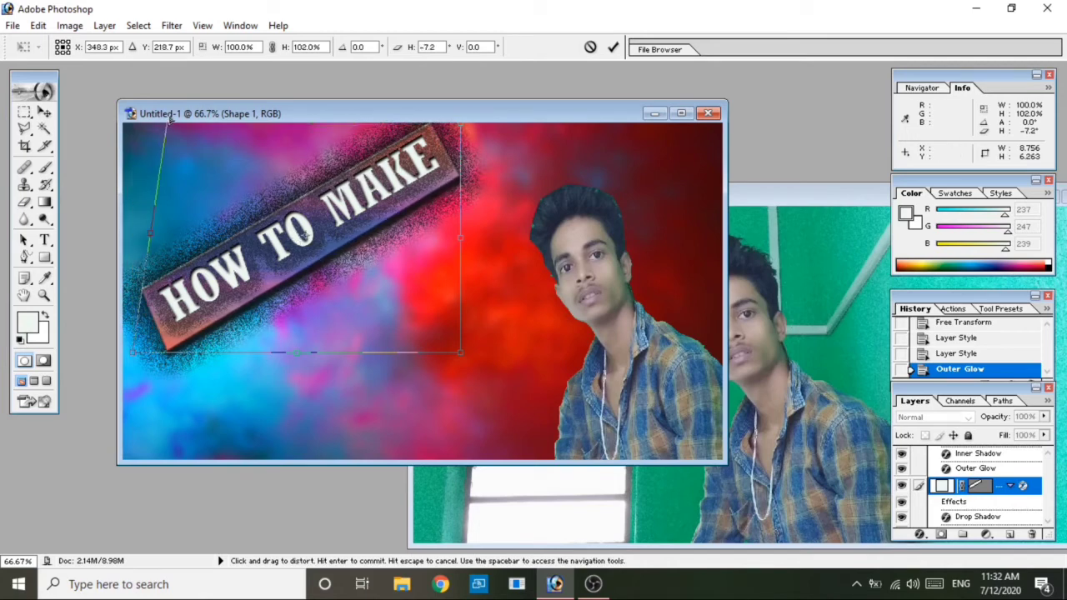
drag(170, 117, 171, 115)
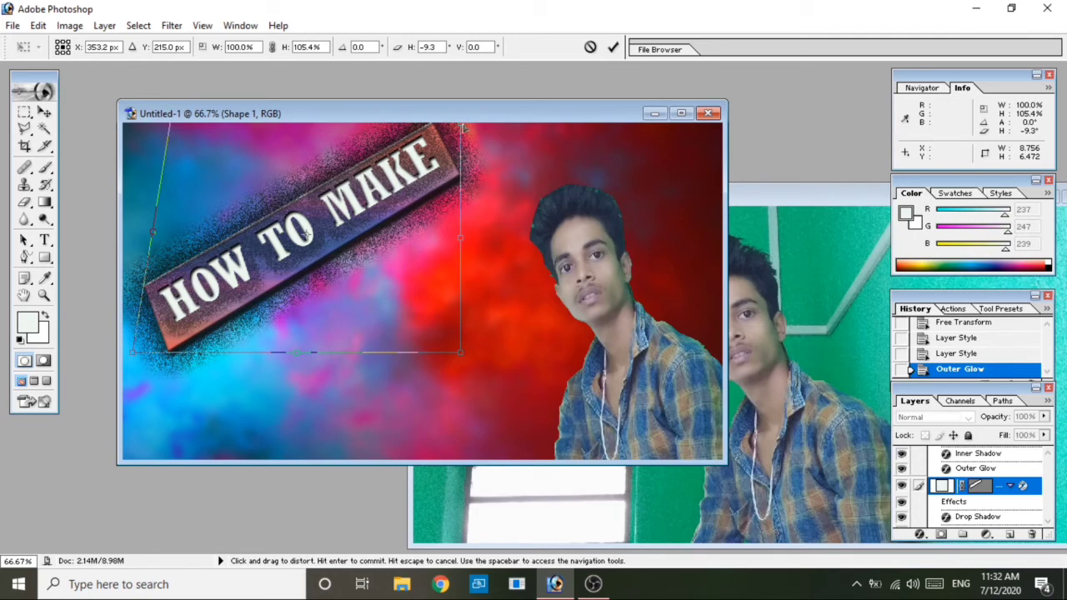
drag(464, 127, 455, 125)
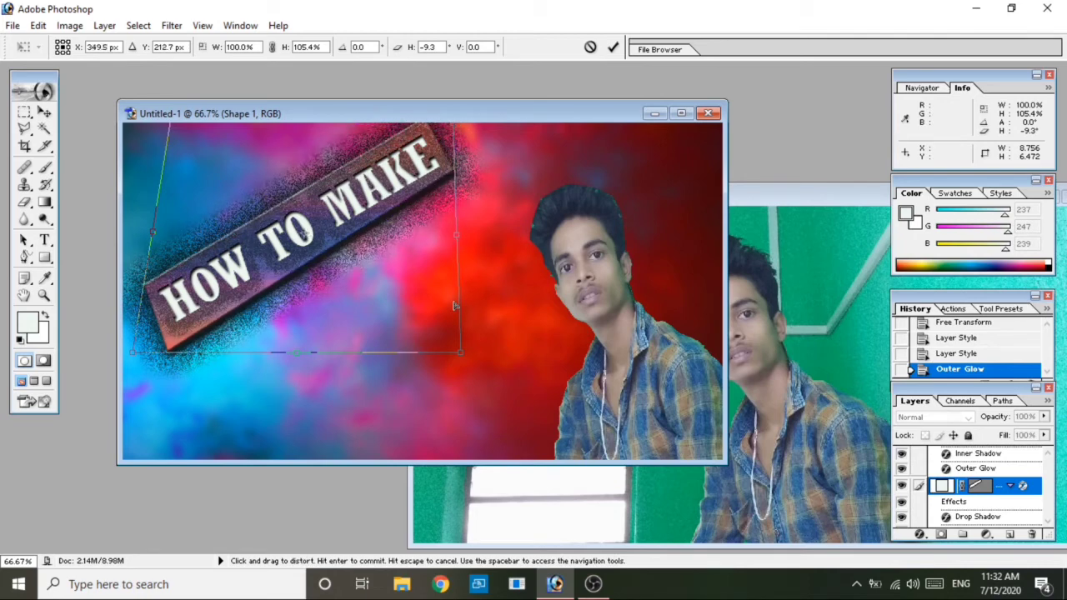
drag(459, 352, 434, 337)
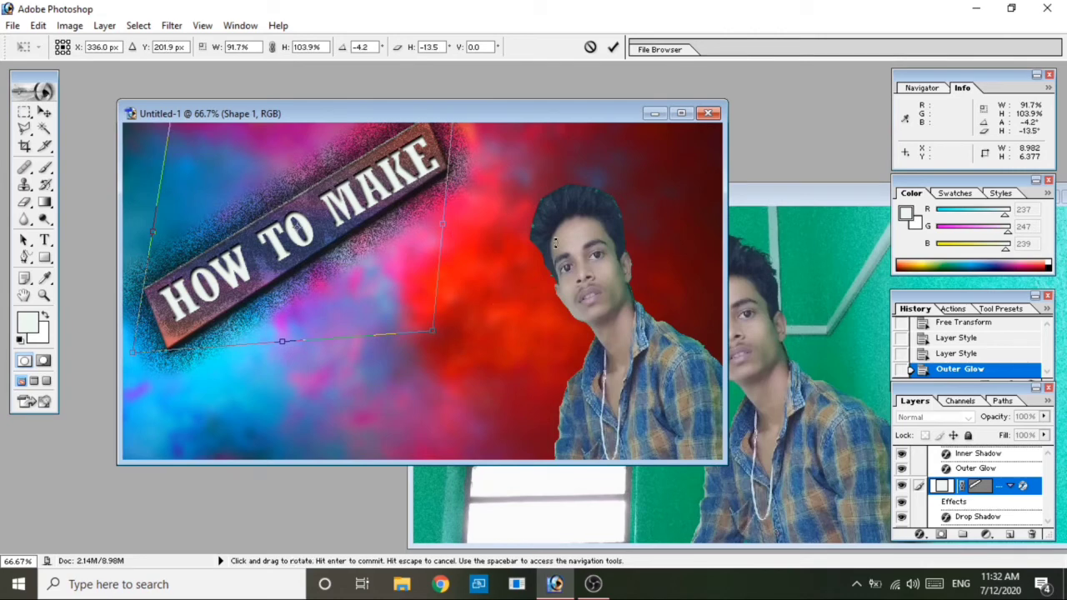
click(613, 47)
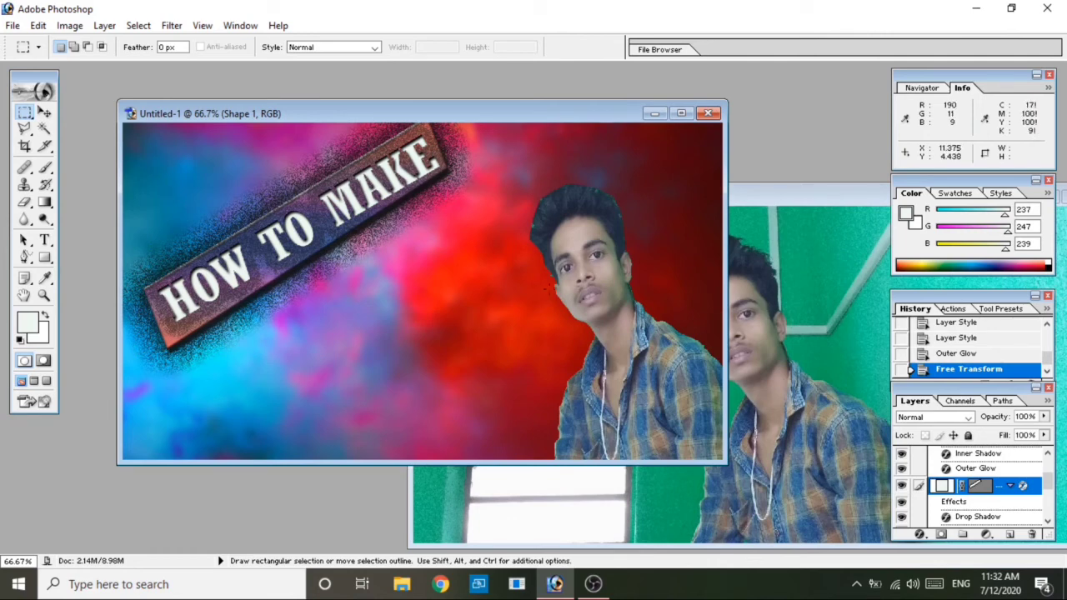
Add an Outer Glow to Layer 1, the cutout man, in pale yellow with Normal blend mode.
scroll(979, 474, up, 1)
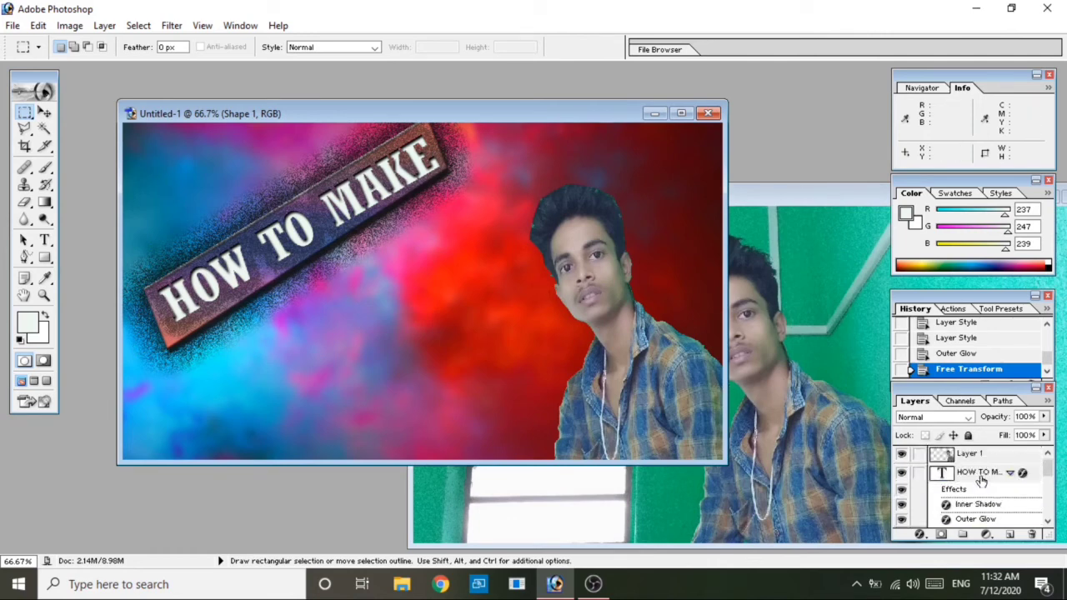
click(972, 454)
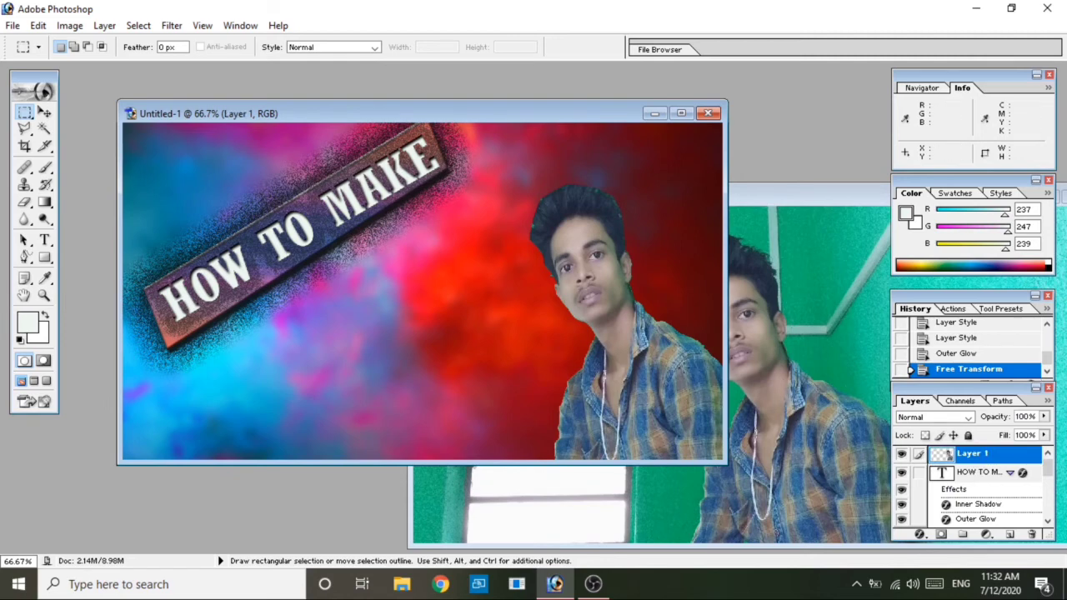
click(44, 112)
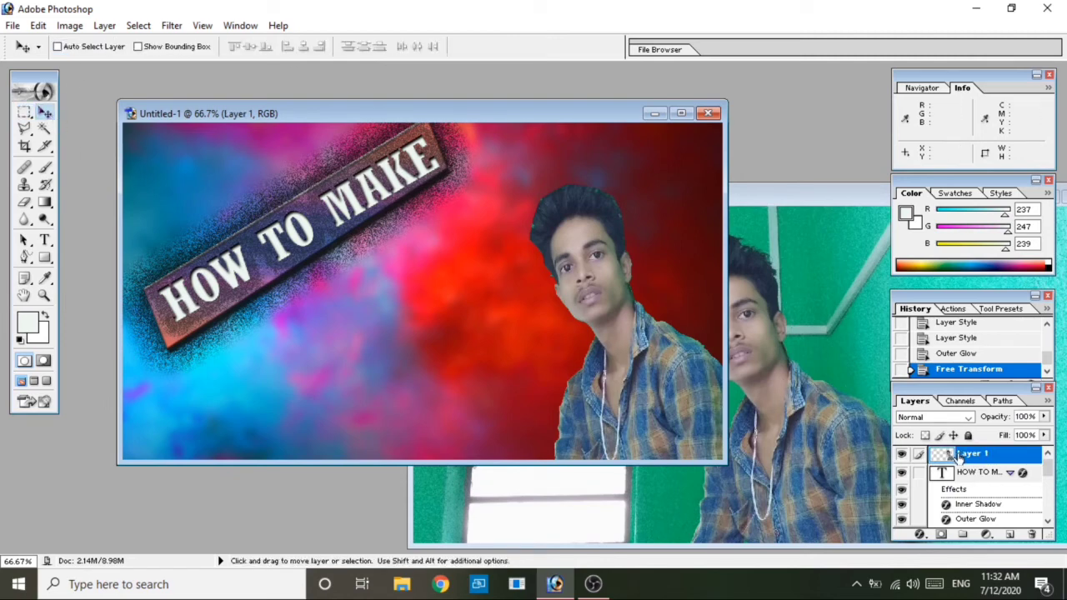
click(920, 534)
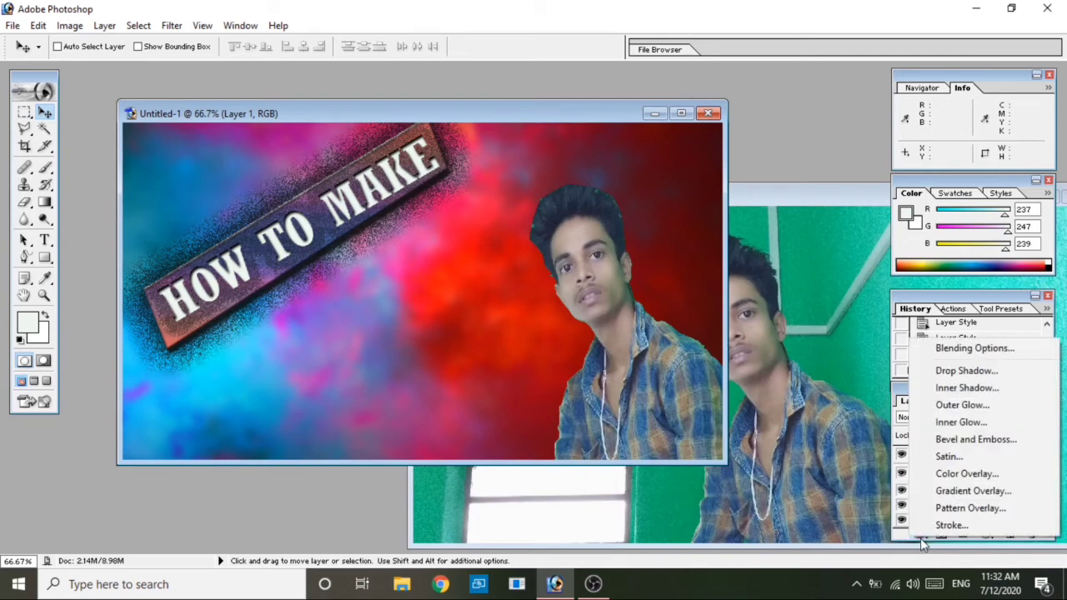
click(958, 405)
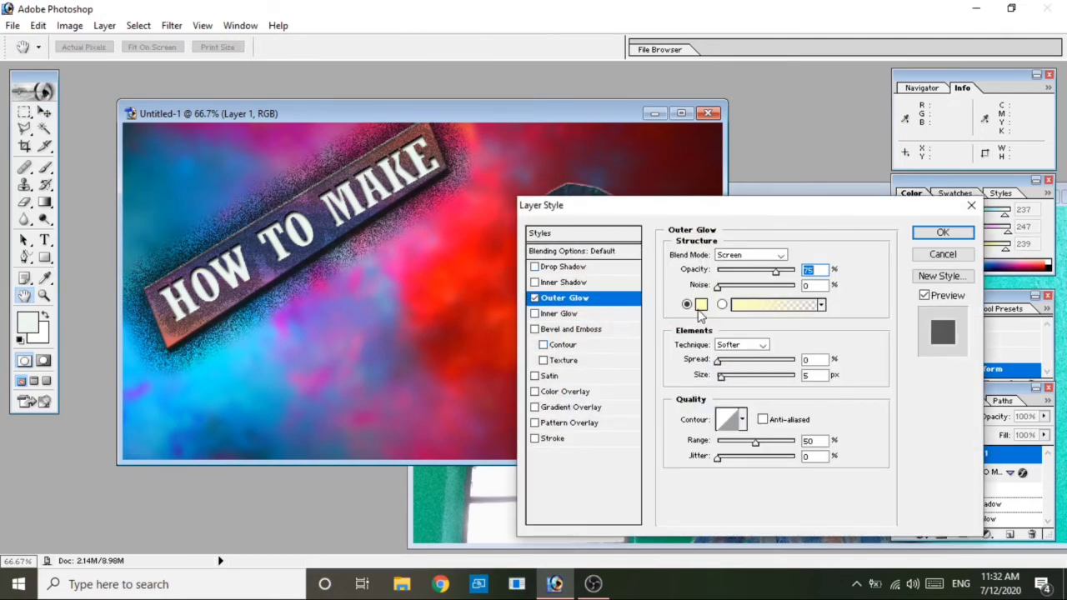
click(701, 305)
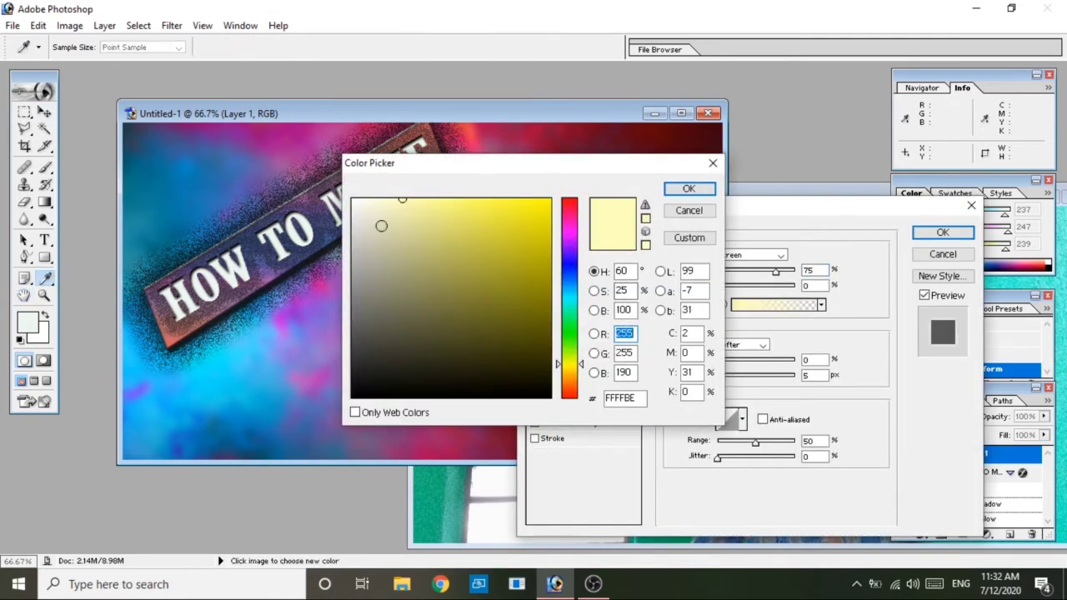
click(362, 209)
click(688, 188)
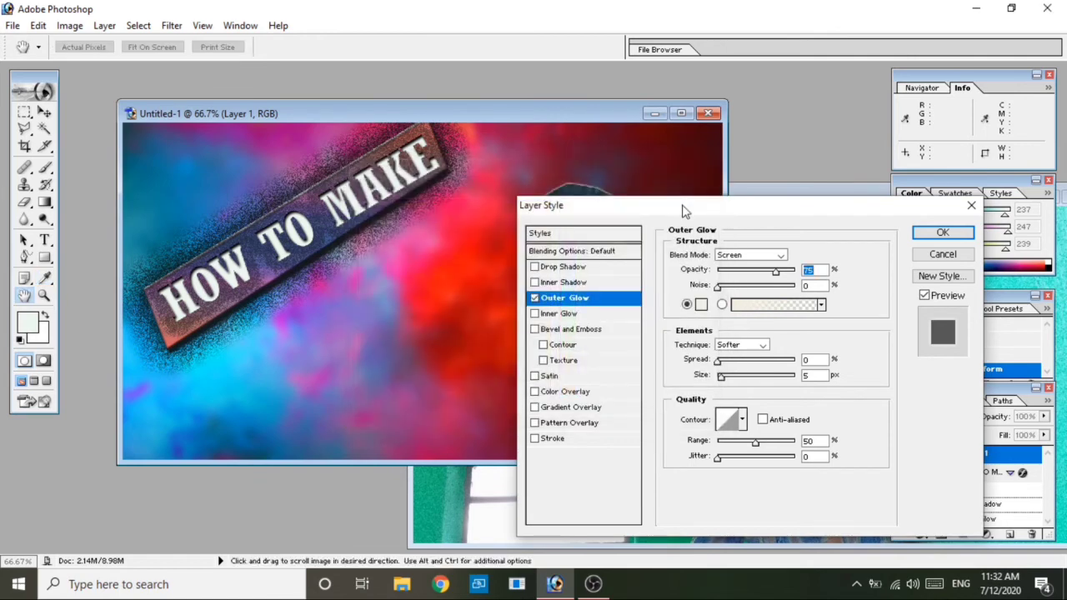
click(775, 257)
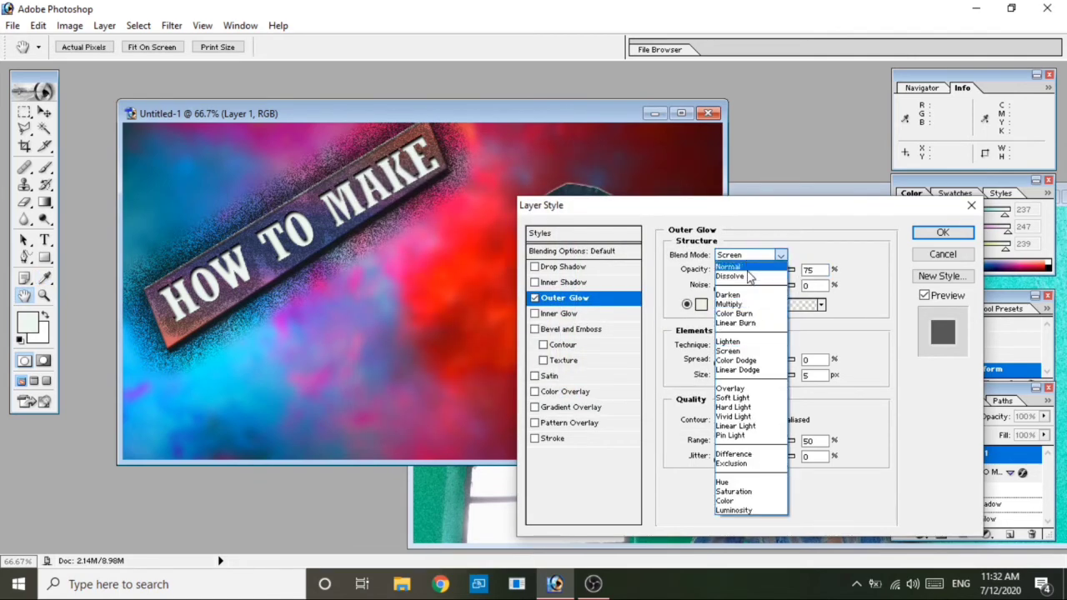
click(747, 267)
Give the man's glow 24% noise, spread 8 and size 18 px, and apply it.
drag(789, 208, 913, 201)
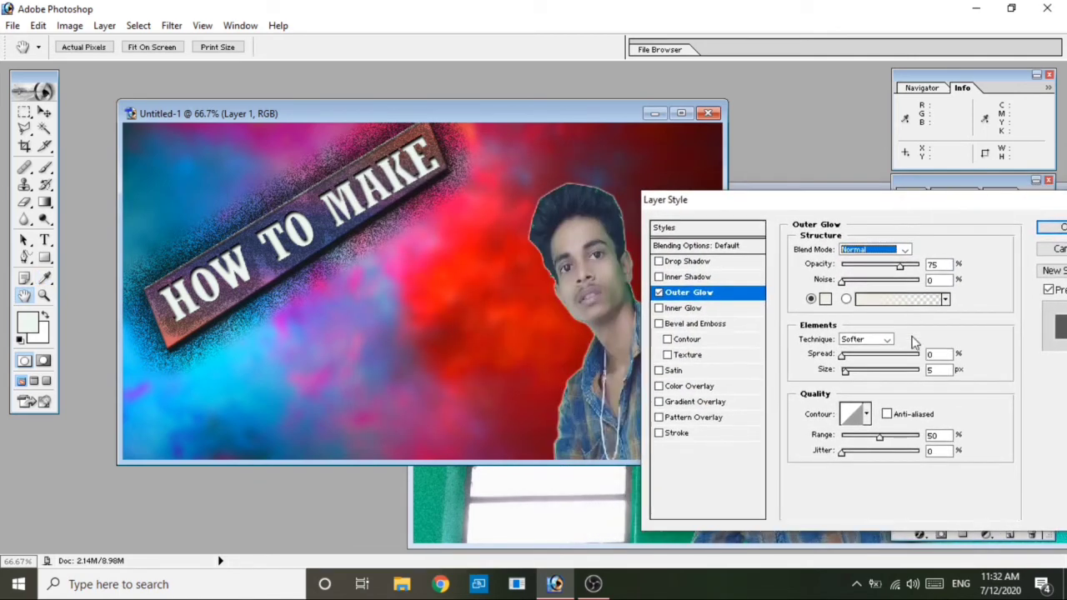
drag(843, 283, 854, 283)
drag(844, 355, 854, 371)
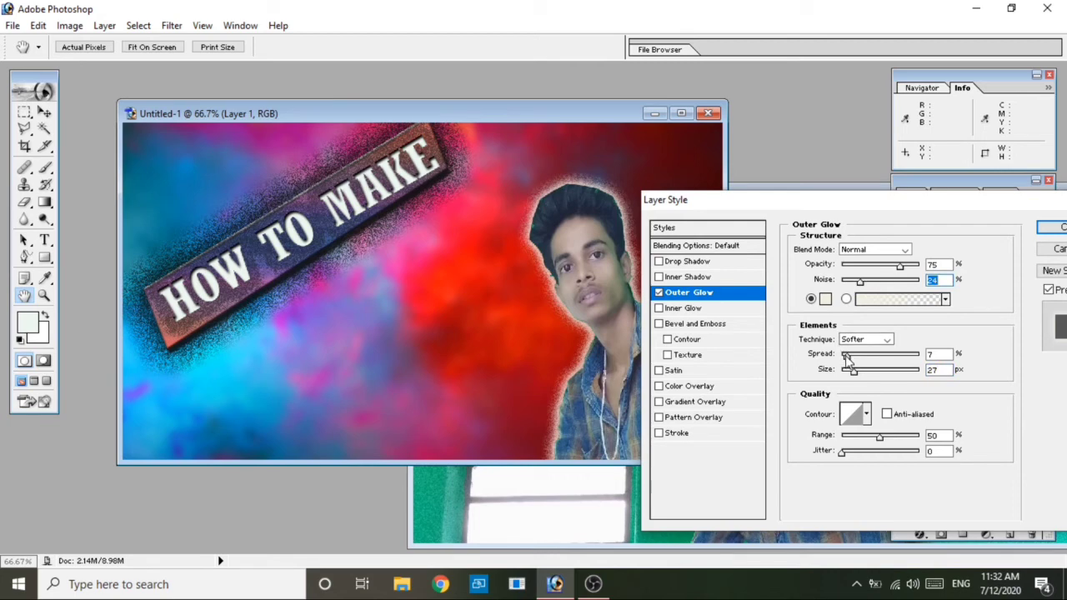
drag(854, 370, 857, 377)
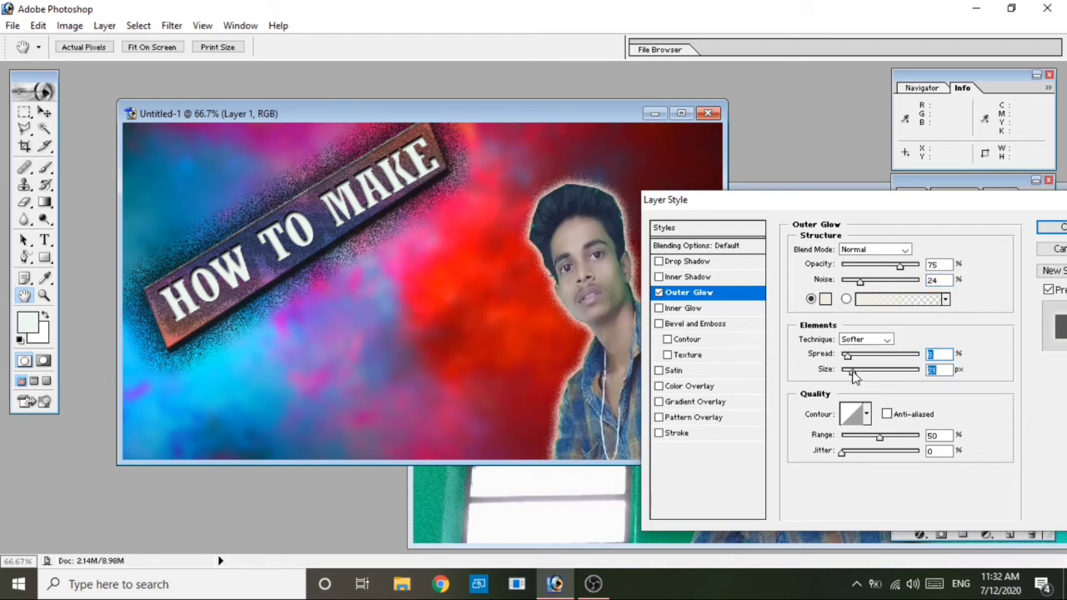
mouse_move(877, 199)
mouse_down()
mouse_move(524, 284)
mouse_move(290, 315)
mouse_up()
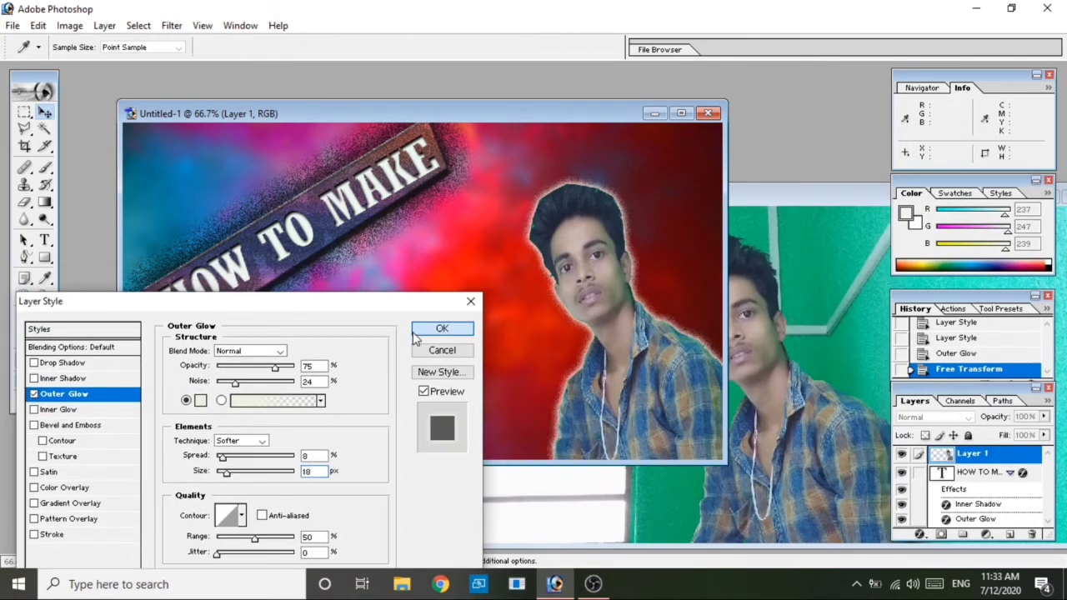
click(442, 330)
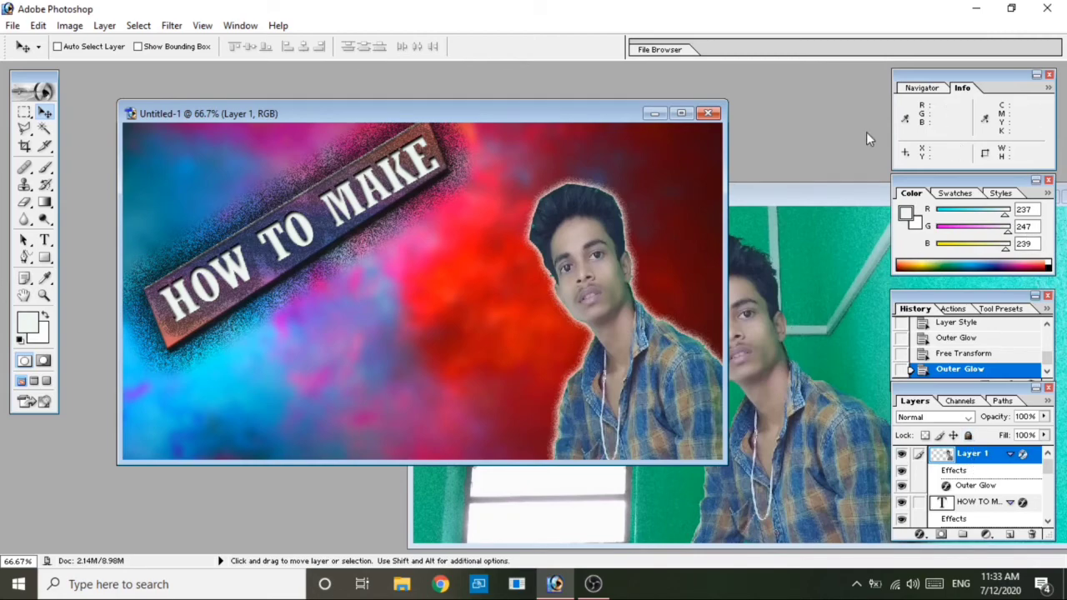
Open youtube-logo-hd-8.png from the desktop in Photoshop and copy its layer into Untitled-1.
click(974, 9)
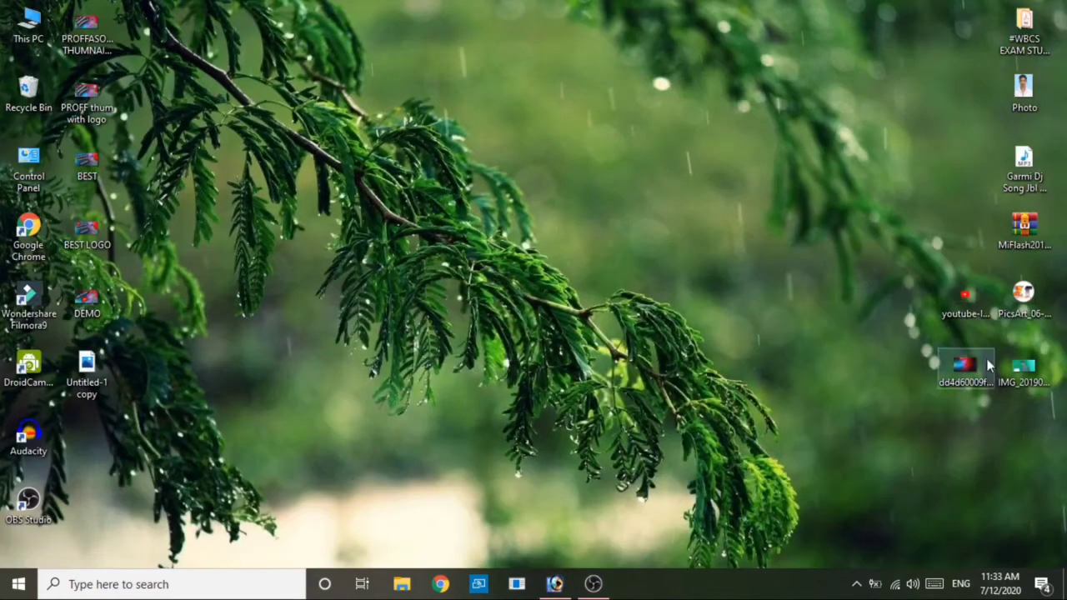
mouse_move(965, 300)
mouse_down()
mouse_move(892, 331)
mouse_move(503, 389)
mouse_up()
drag(253, 500, 253, 498)
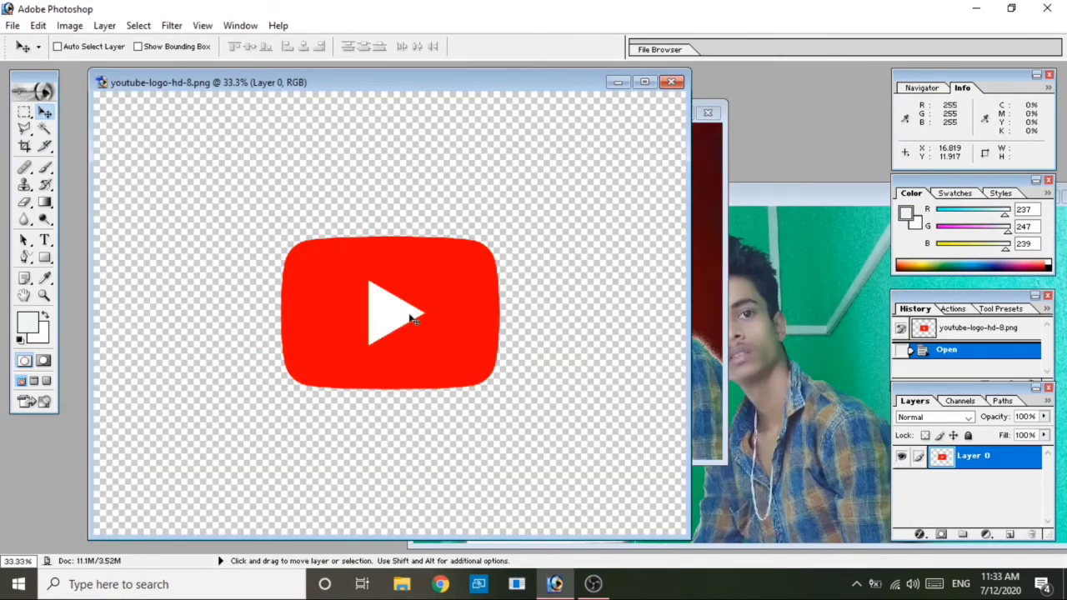
drag(414, 319, 708, 288)
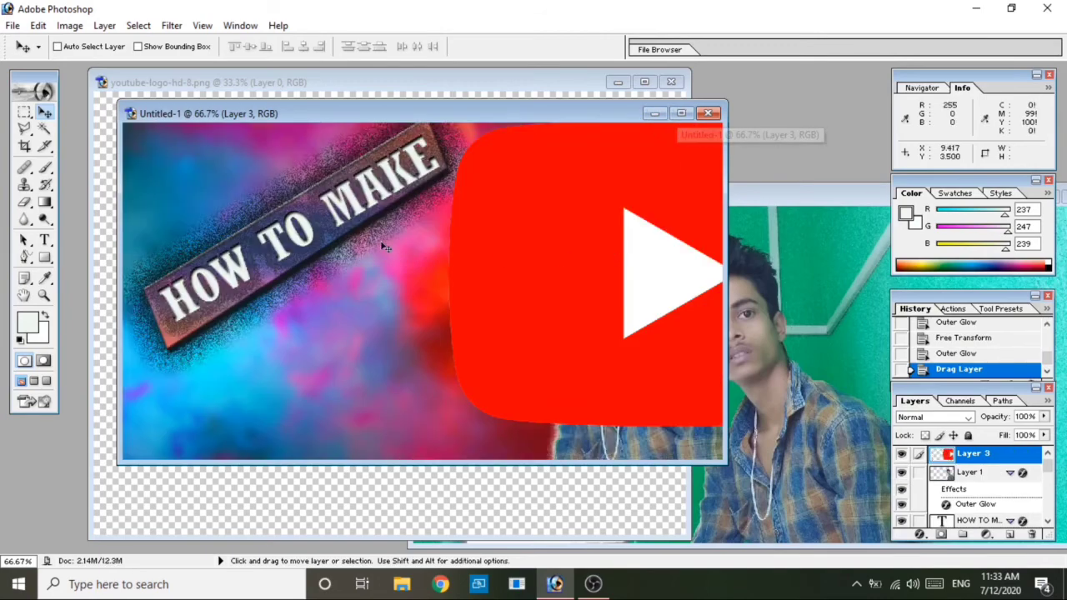
Free Transform the YouTube logo to about 42%, tilted roughly −32°, just below the banner.
click(26, 113)
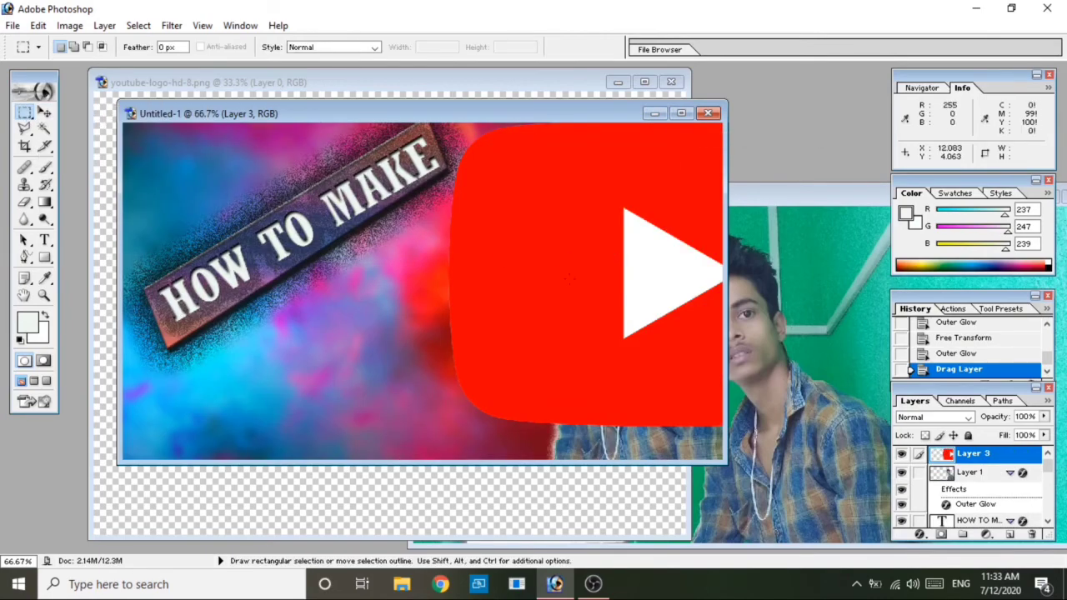
right_click(503, 275)
click(559, 389)
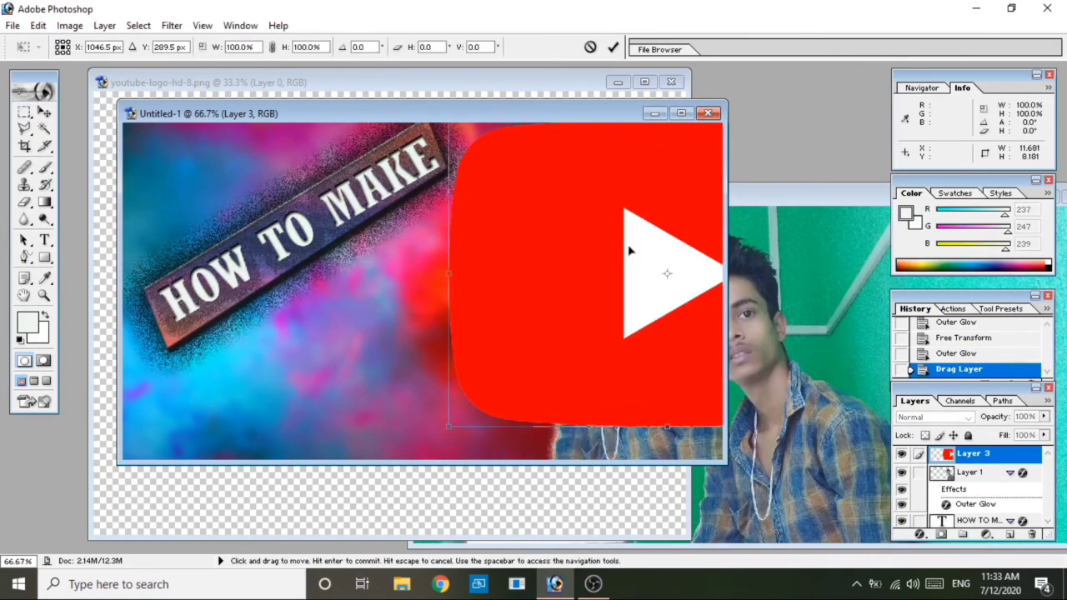
drag(628, 248, 360, 332)
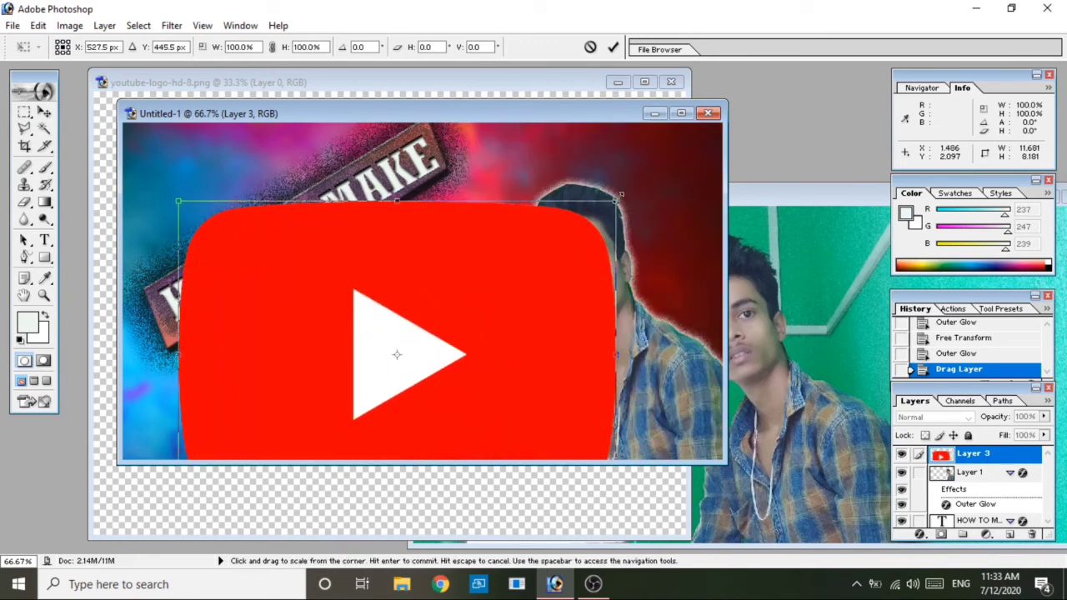
mouse_move(619, 202)
mouse_down()
mouse_move(375, 360)
mouse_move(362, 381)
mouse_up()
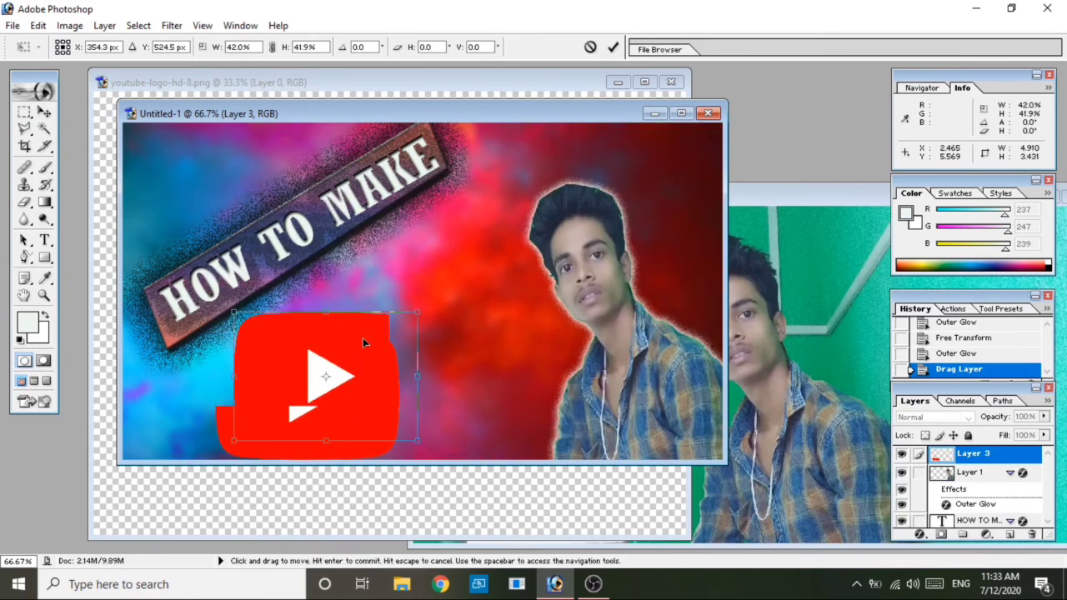
drag(362, 338, 396, 333)
drag(371, 271, 315, 289)
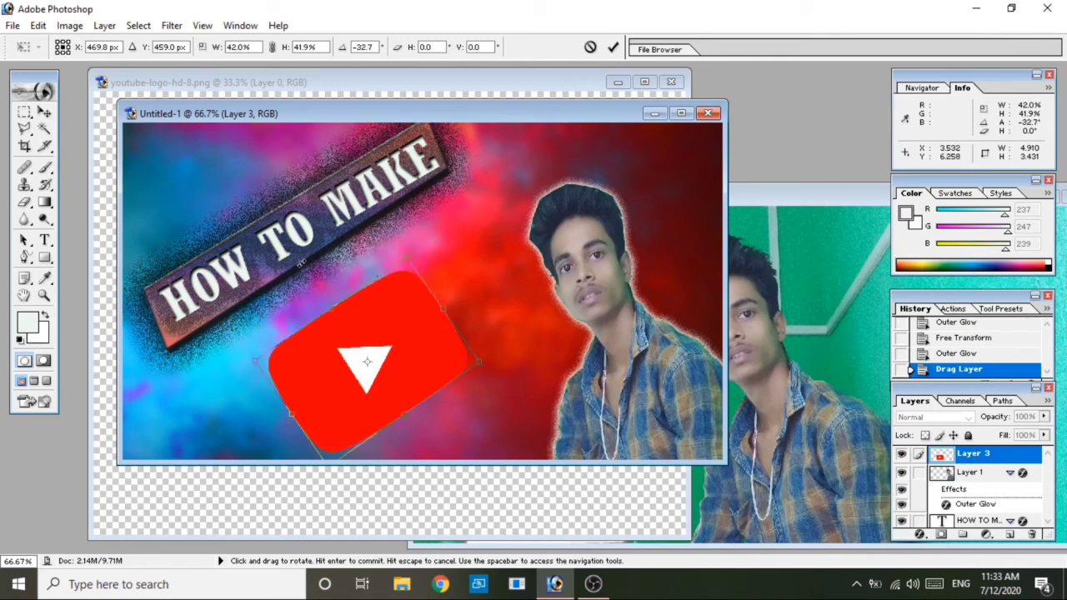
drag(374, 334, 401, 314)
drag(378, 257, 387, 253)
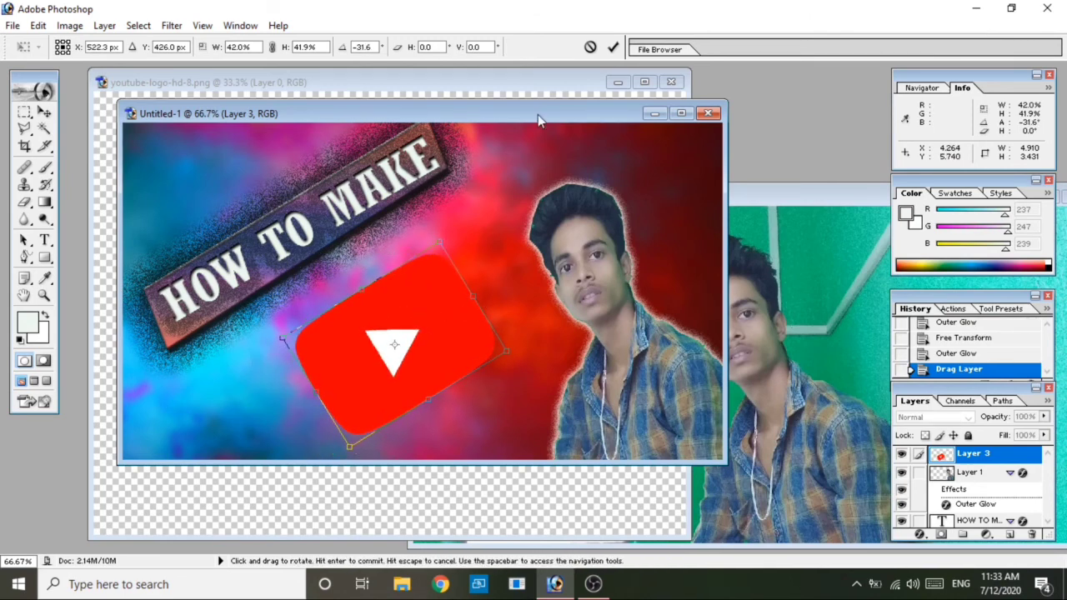
click(614, 50)
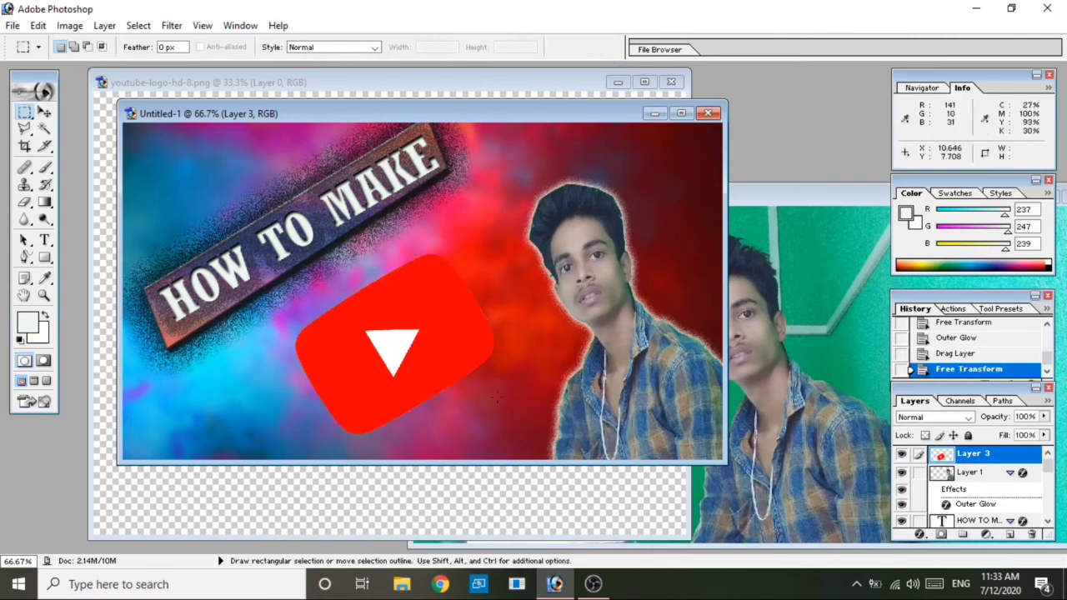
click(921, 534)
Give the logo a black Normal Outer Glow with noise 24, spread 16 and size 92.
key(Escape)
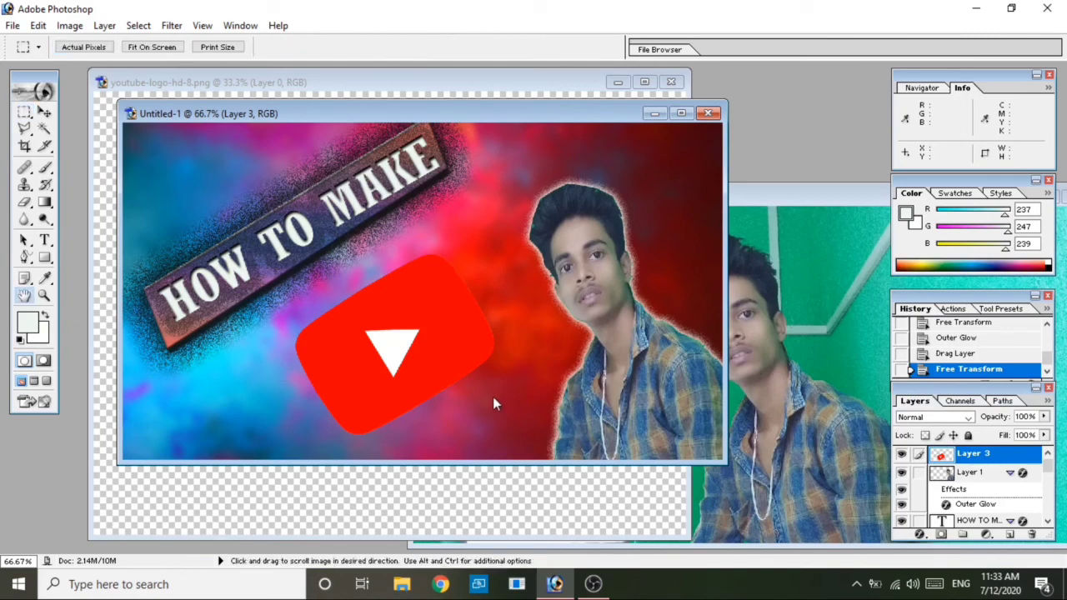
drag(384, 302, 879, 228)
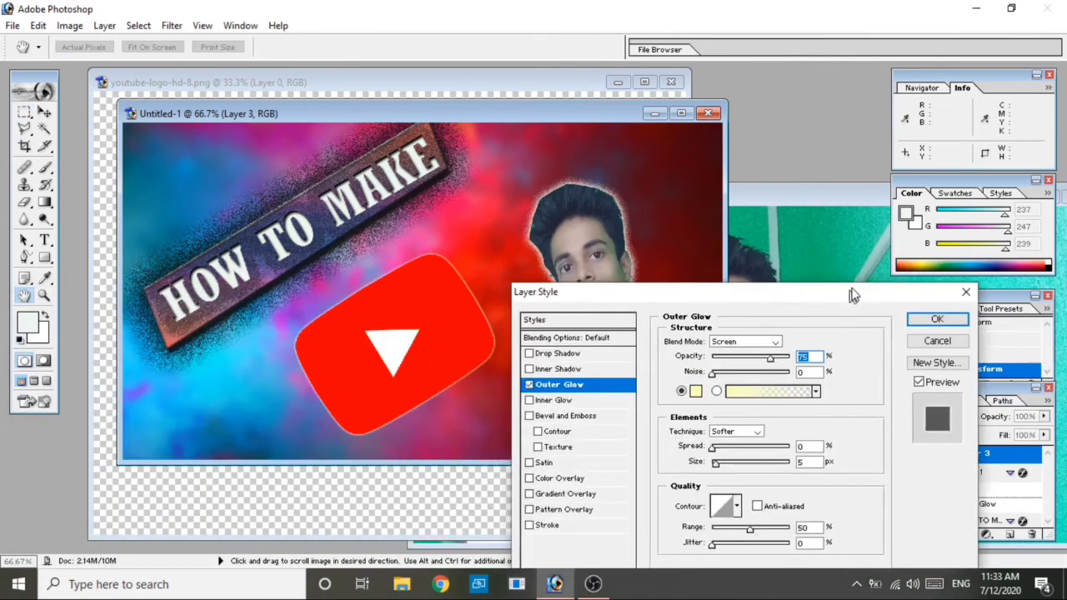
click(738, 274)
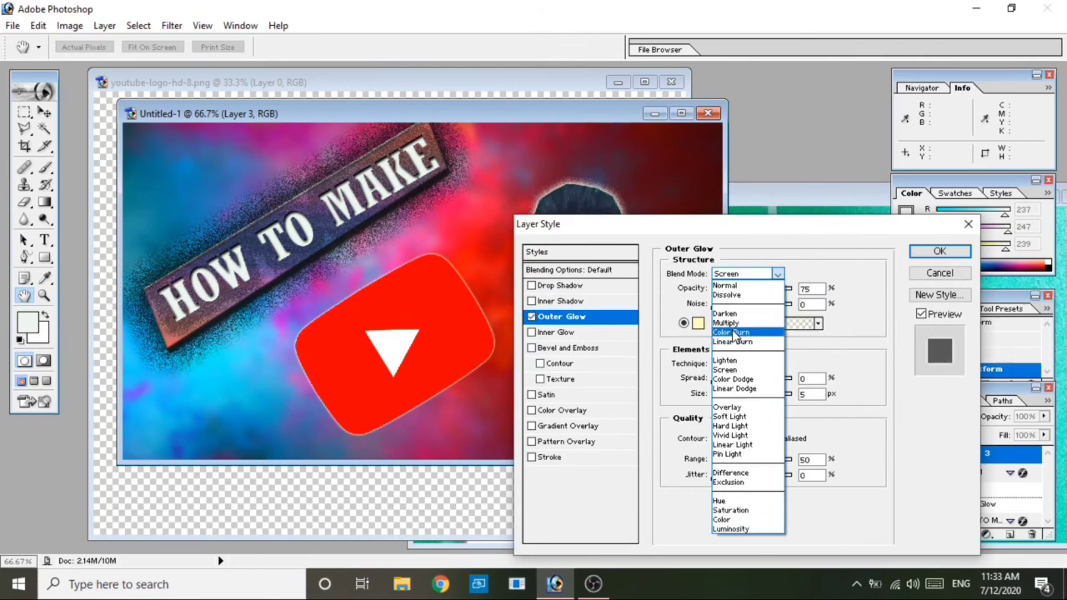
click(725, 285)
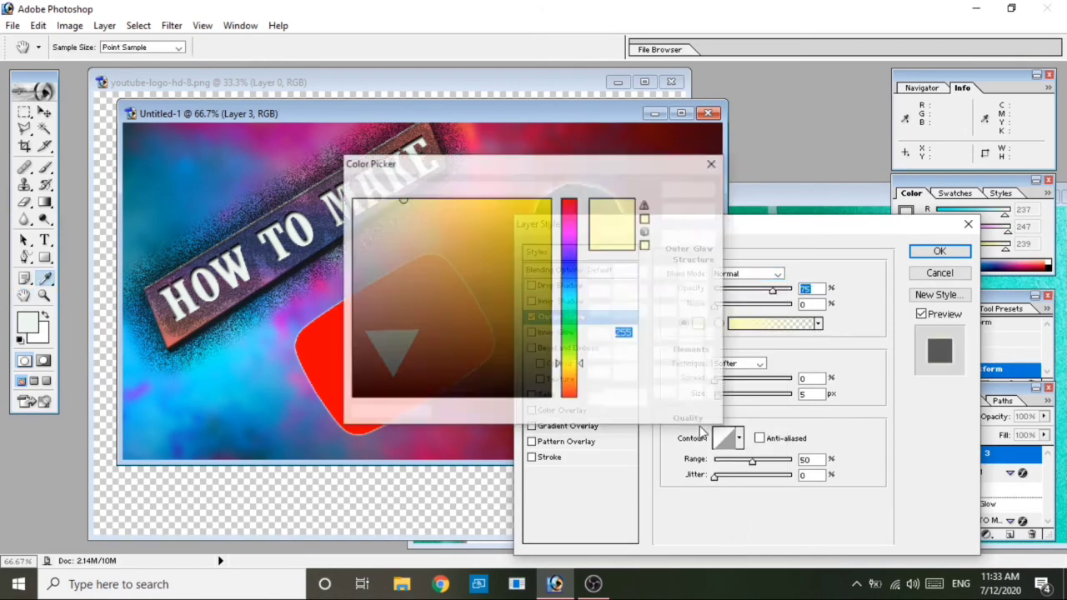
click(698, 325)
click(364, 391)
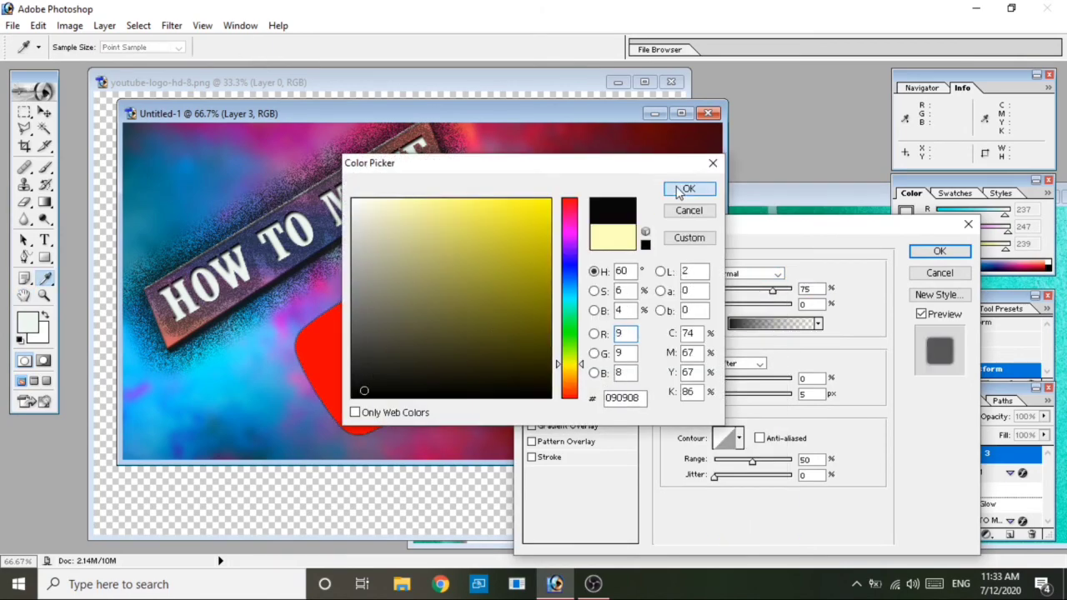
click(689, 188)
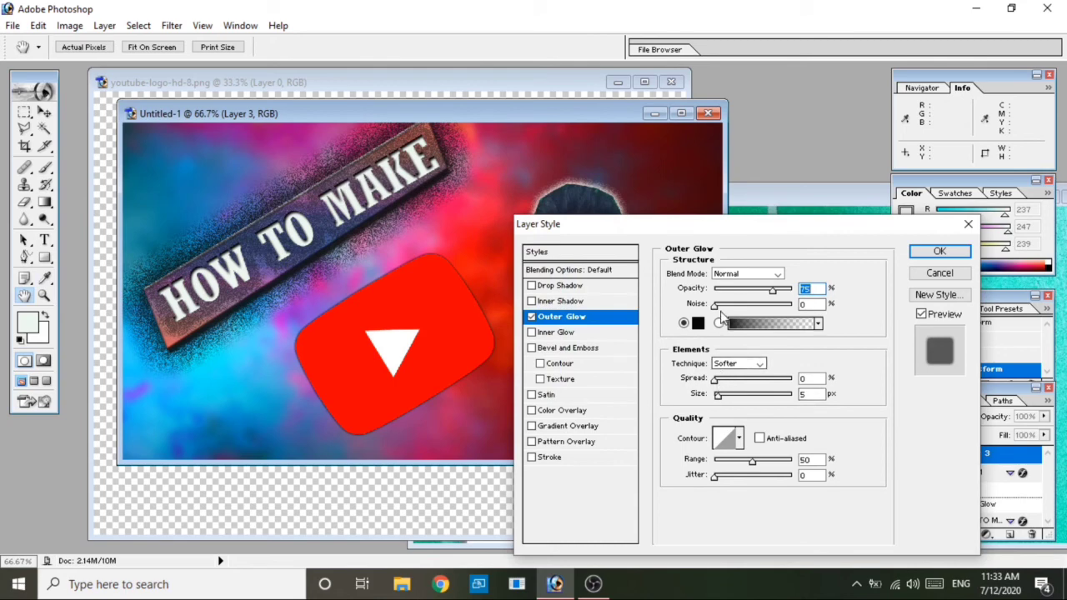
drag(715, 307, 719, 306)
drag(714, 380, 745, 395)
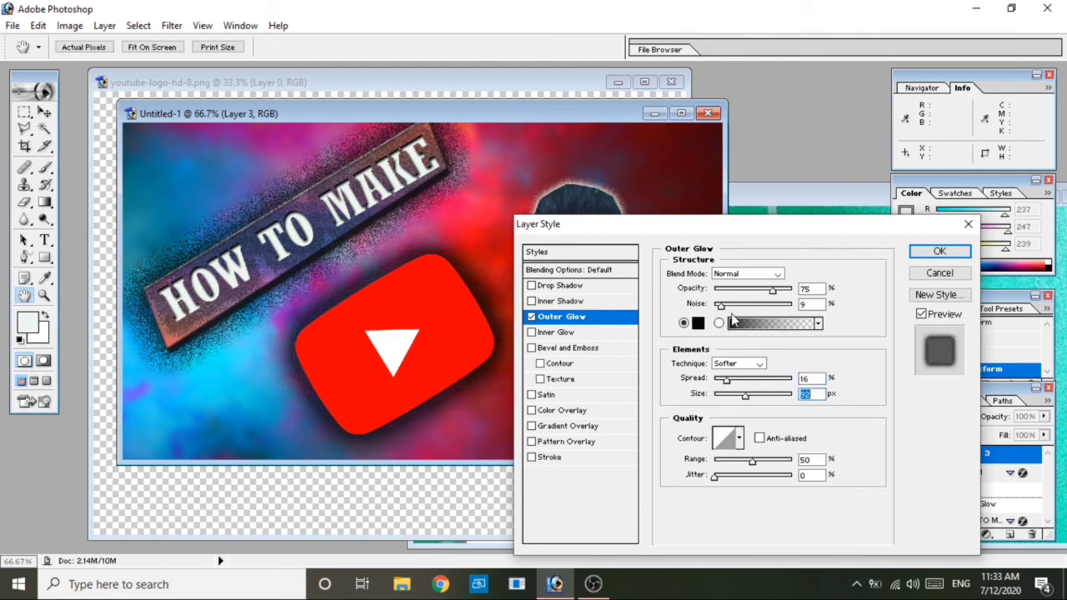
drag(724, 306, 737, 310)
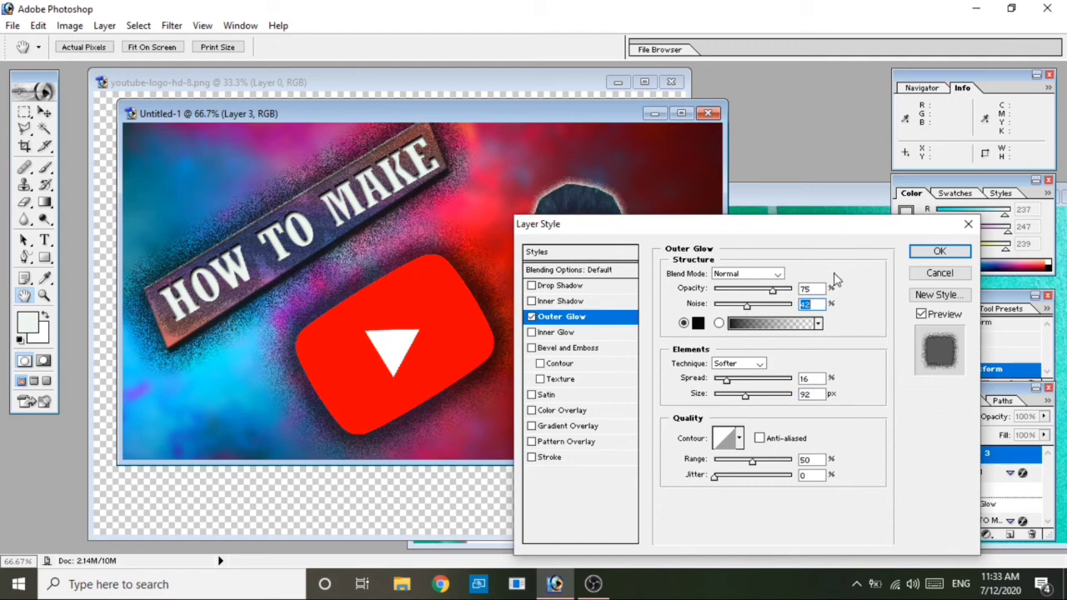
Add a 100%-opacity Inner Shadow with a larger size to the logo and apply the styles.
click(565, 301)
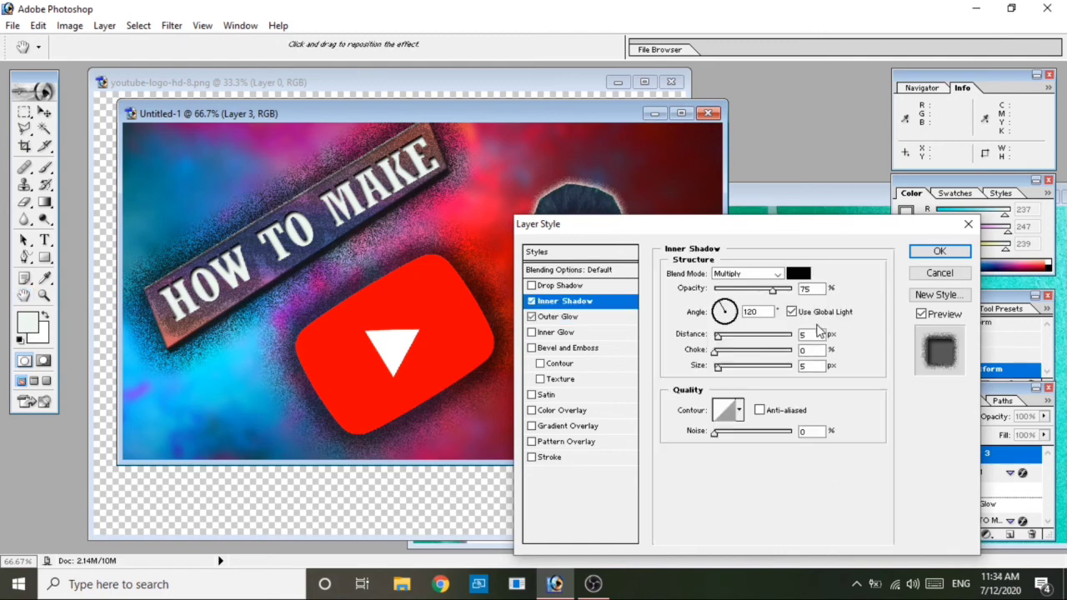
drag(774, 293, 796, 289)
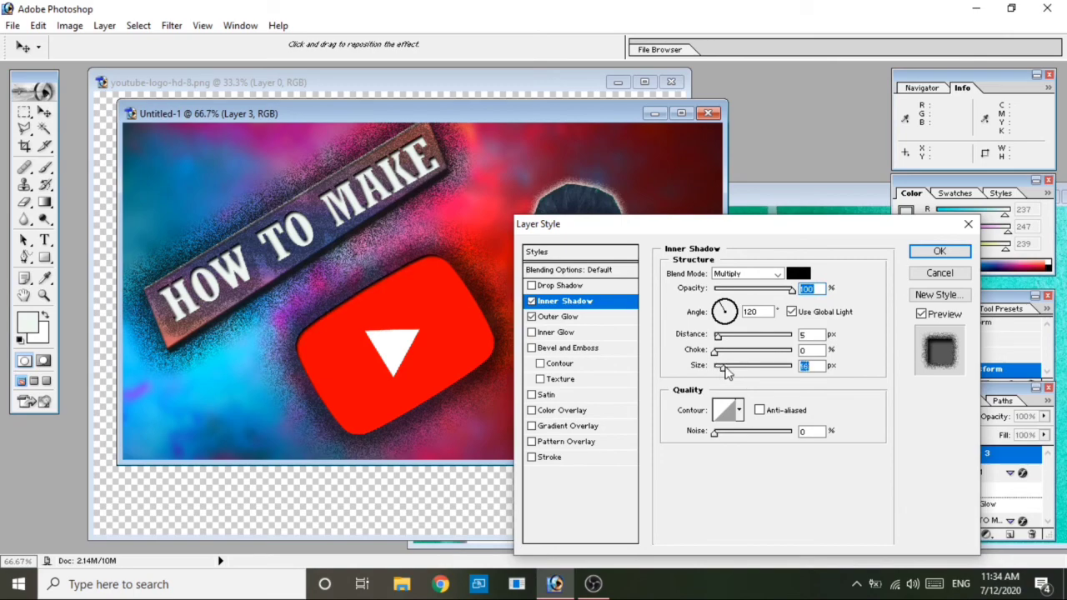
drag(724, 368, 732, 369)
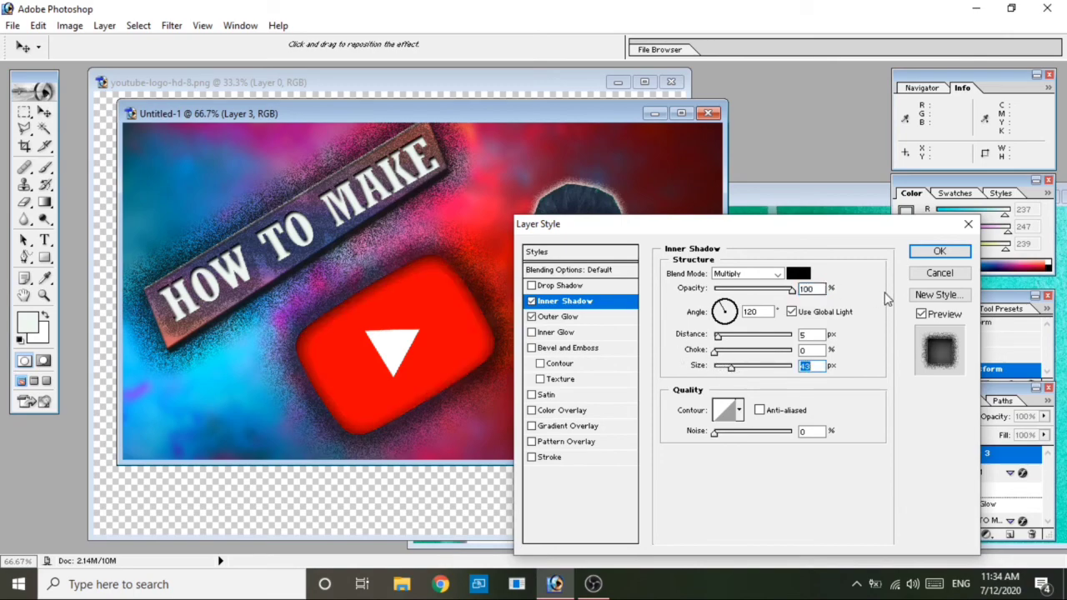
click(938, 252)
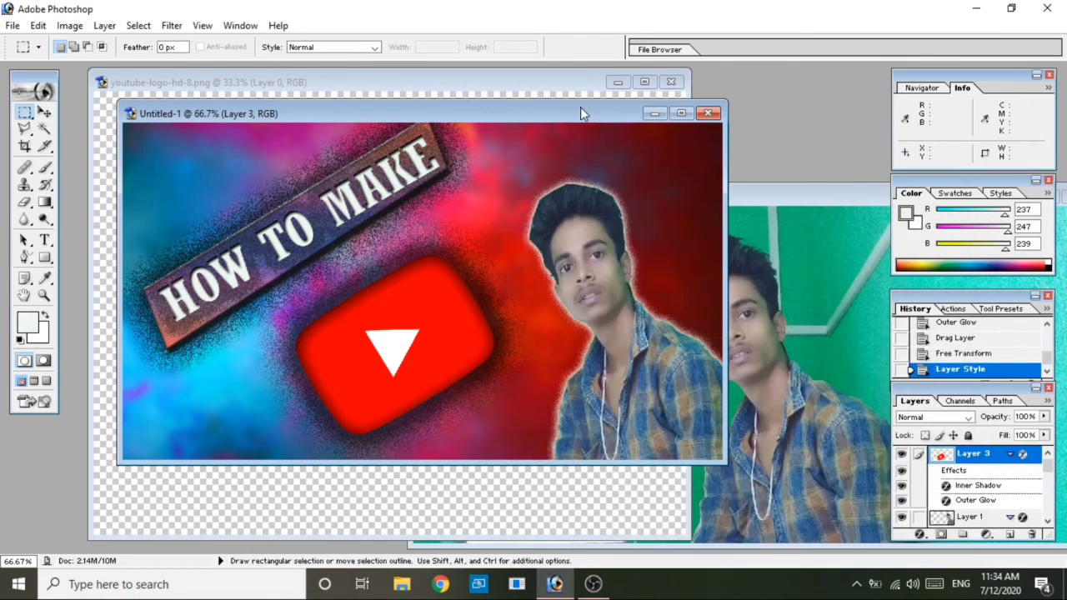
Maximize the Untitled-1 document window to view the finished thumbnail.
click(681, 113)
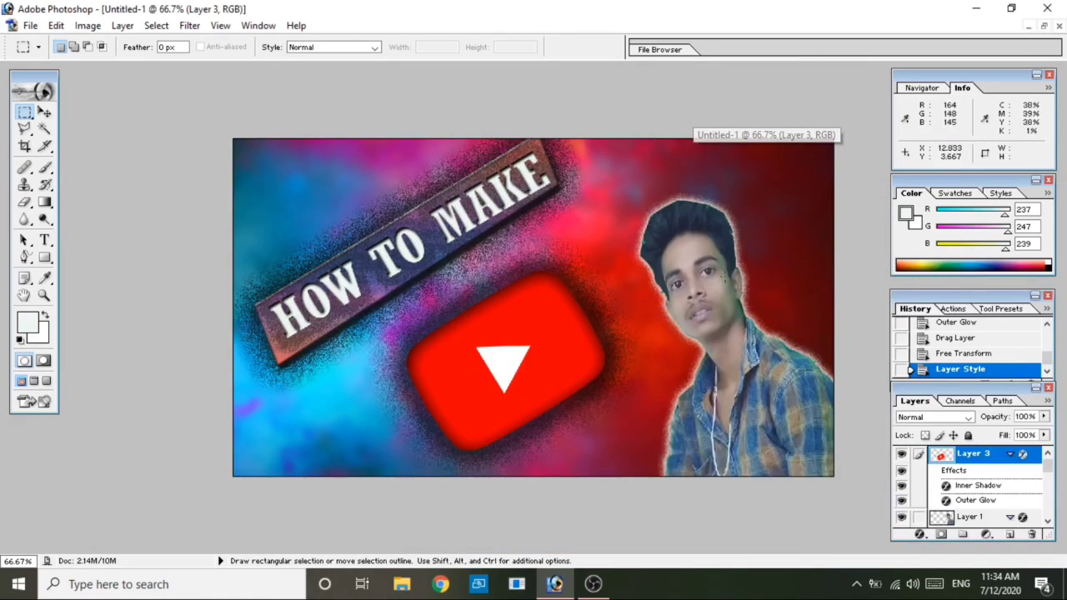